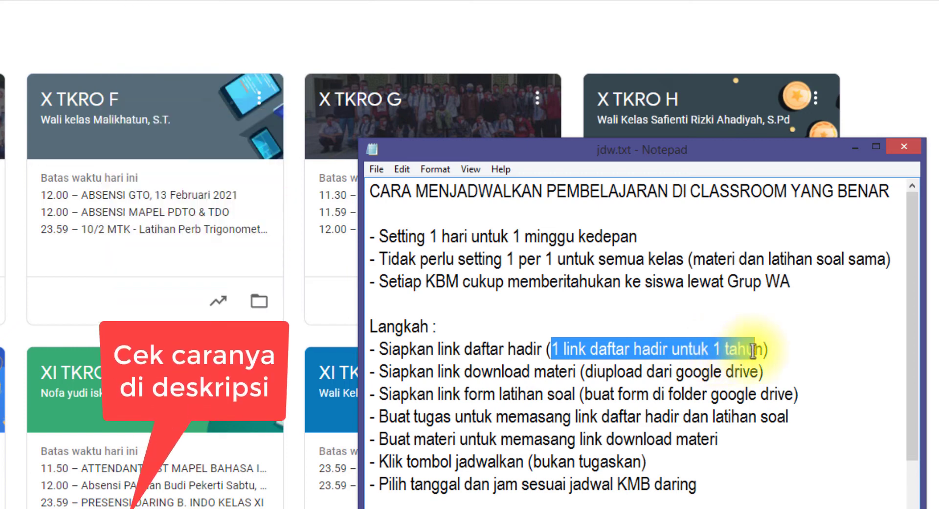
{"action": "left_click", "coordinate": [787, 348]}
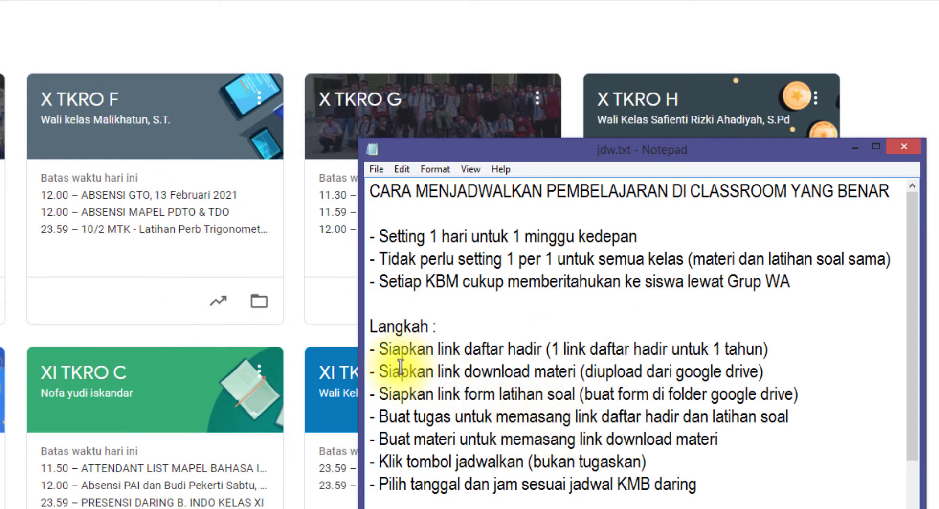
{"action": "left_click_drag", "start_coordinate": [380, 372], "coordinate": [577, 376]}
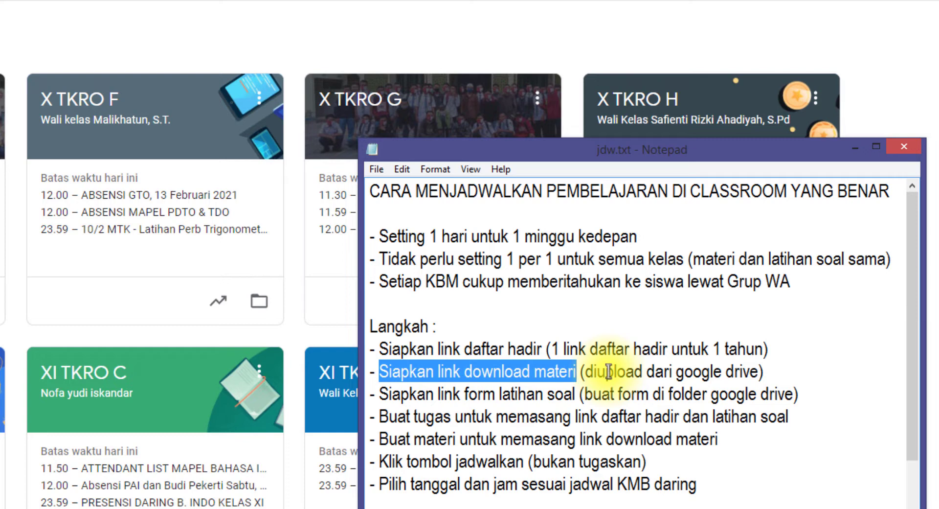
{"action": "mouse_move", "coordinate": [605, 372]}
{"action": "left_mouse_down"}
{"action": "mouse_move", "coordinate": [752, 372]}
{"action": "mouse_move", "coordinate": [589, 372]}
{"action": "left_mouse_up"}
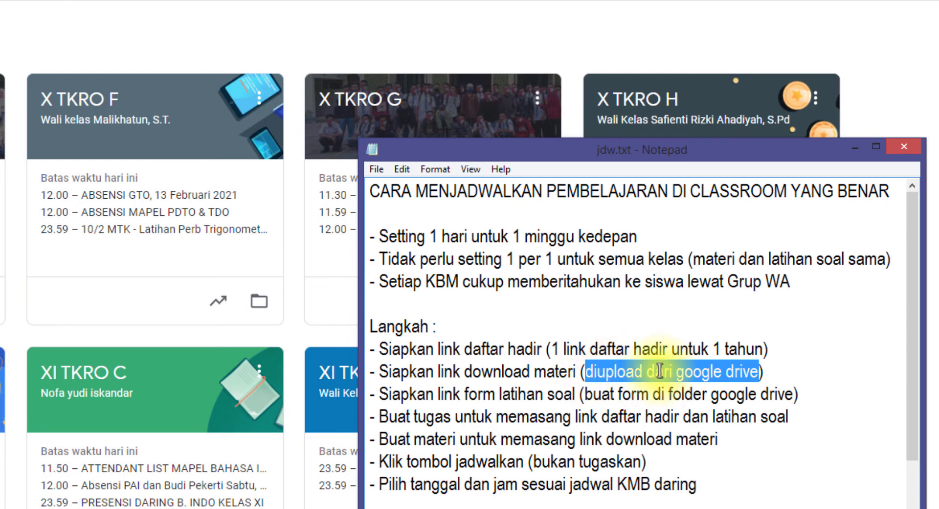
{"action": "left_click", "coordinate": [786, 372]}
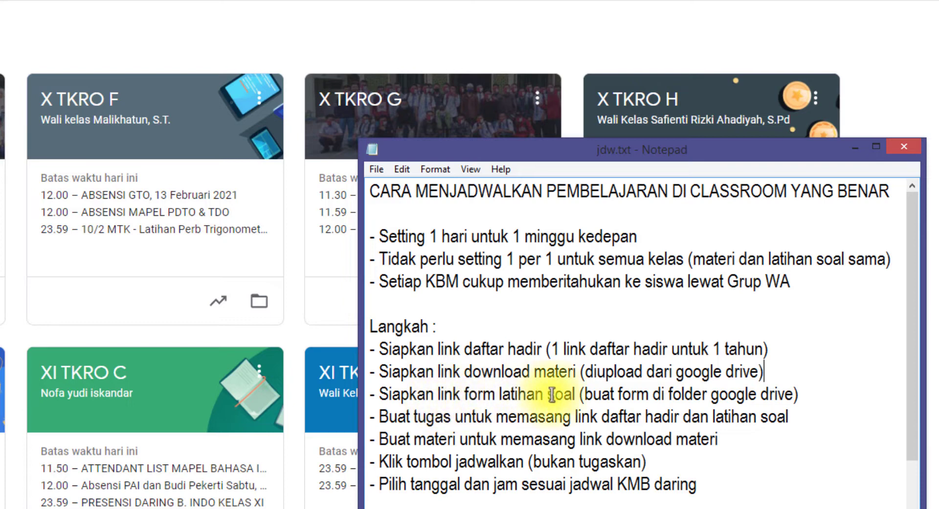
{"action": "left_click_drag", "start_coordinate": [579, 394], "coordinate": [431, 394]}
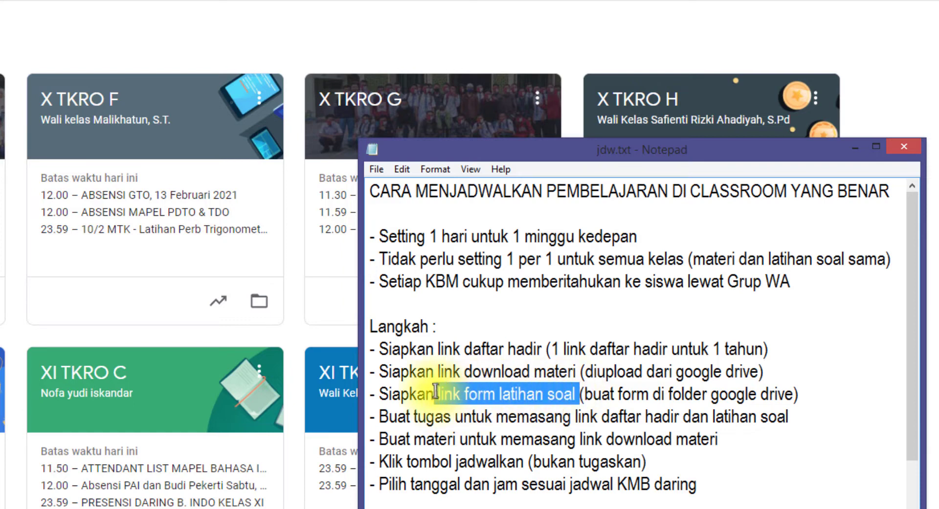
{"action": "left_click", "coordinate": [612, 394]}
{"action": "left_click_drag", "start_coordinate": [612, 394], "coordinate": [790, 394]}
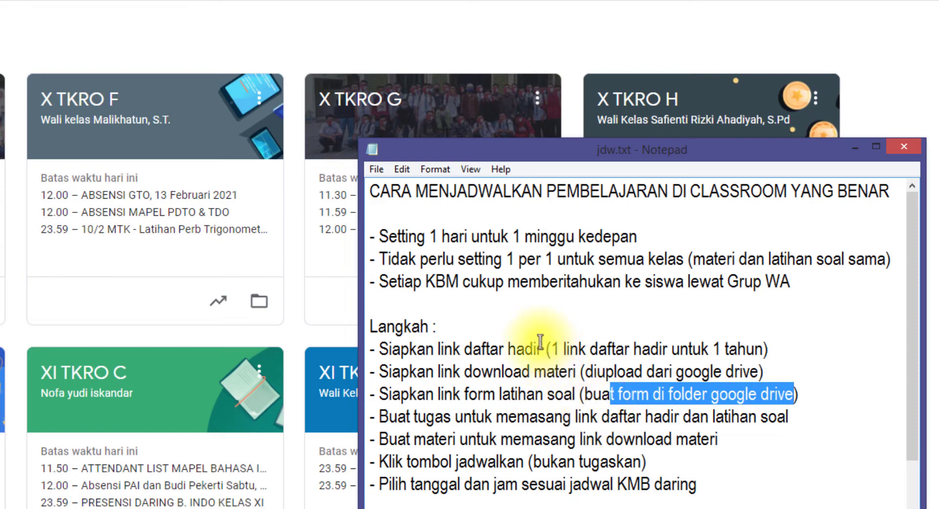
{"action": "left_click_drag", "start_coordinate": [552, 349], "coordinate": [625, 348]}
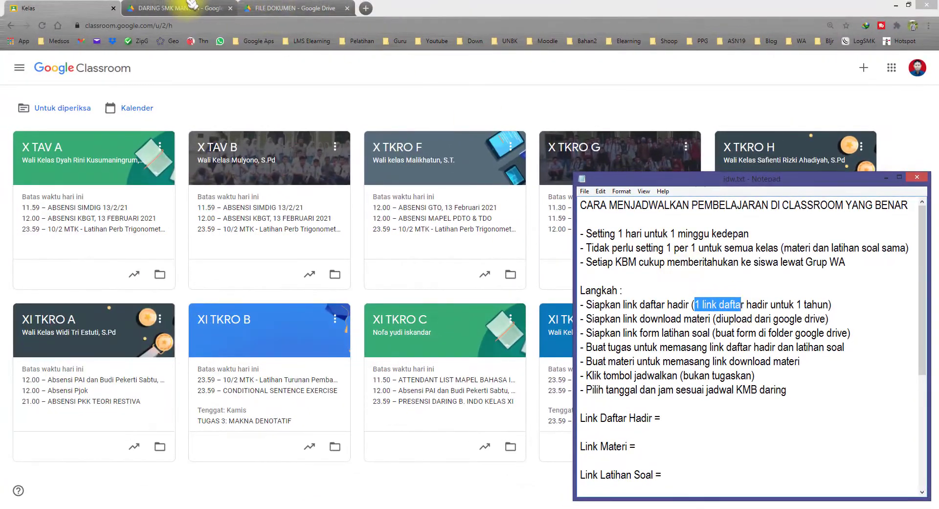
From Drive's starred DAFTAR HADIR SEMESTER 2 folder, open the DAFTAR HADIR KELAS X SEMESTER 2 form
{"action": "left_click", "coordinate": [192, 6]}
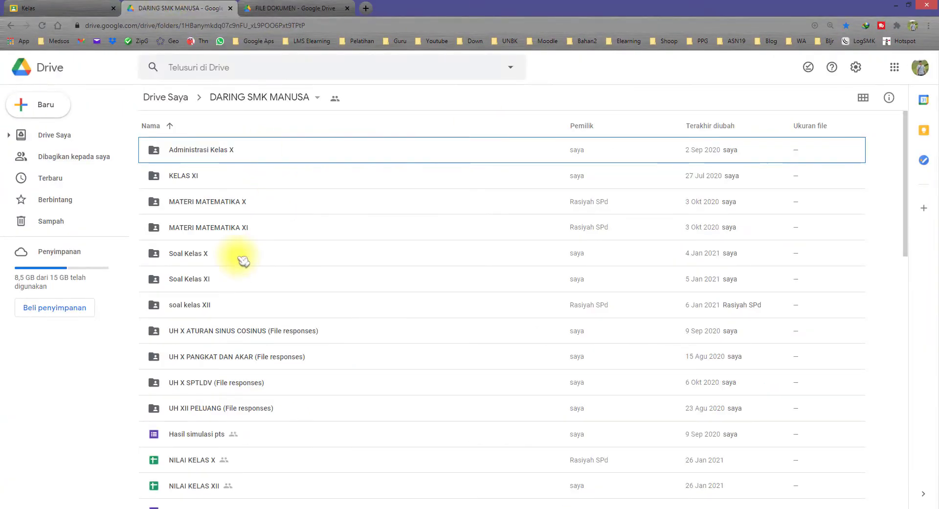
{"action": "left_click", "coordinate": [73, 202]}
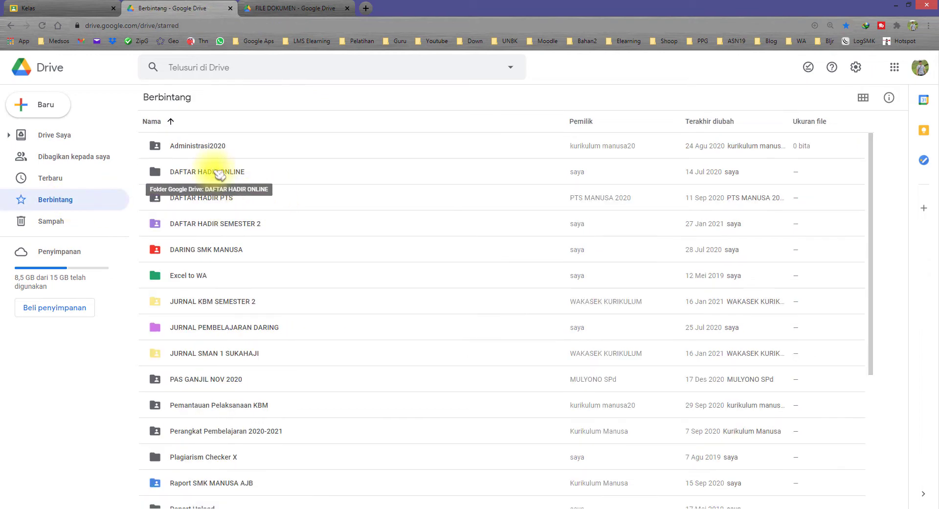
{"action": "double_click", "coordinate": [232, 225]}
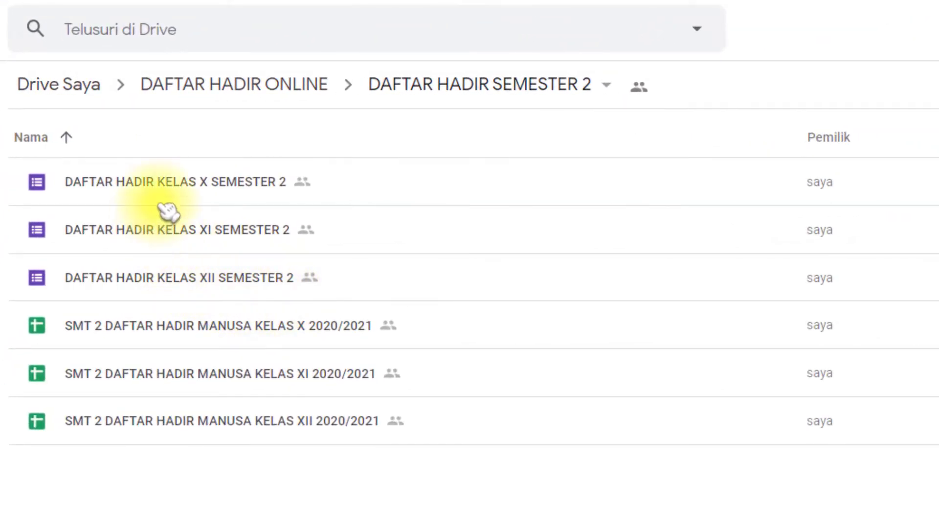
{"action": "left_click", "coordinate": [296, 87]}
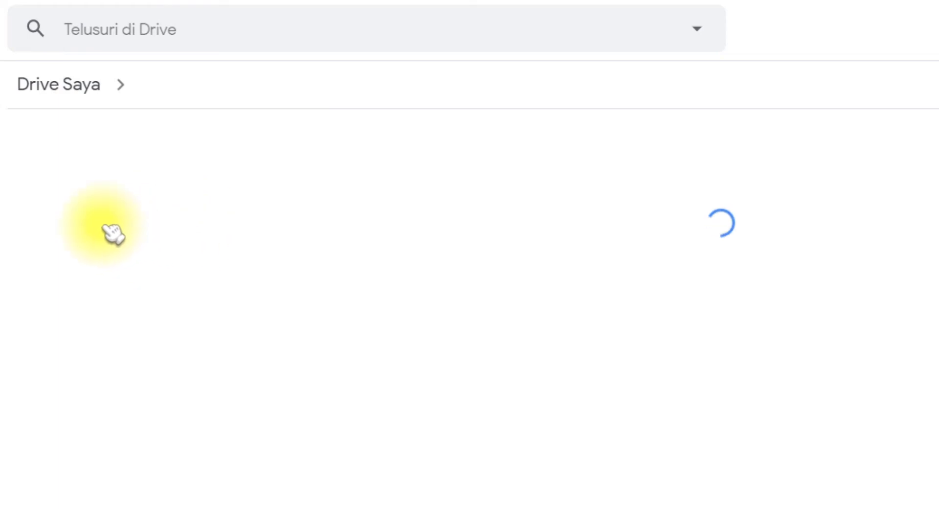
{"action": "double_click", "coordinate": [173, 188]}
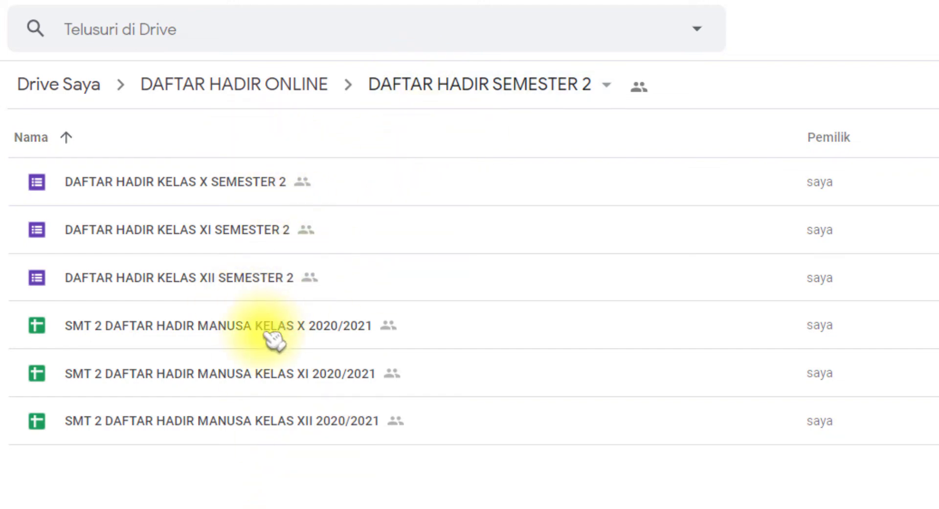
{"action": "double_click", "coordinate": [190, 186]}
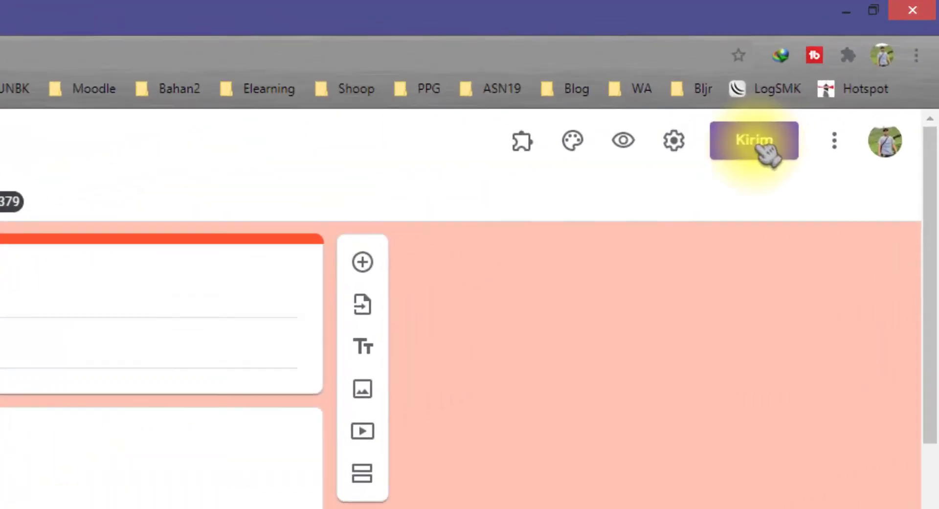
Copy the attendance form's shortened share link
{"action": "left_click", "coordinate": [762, 144]}
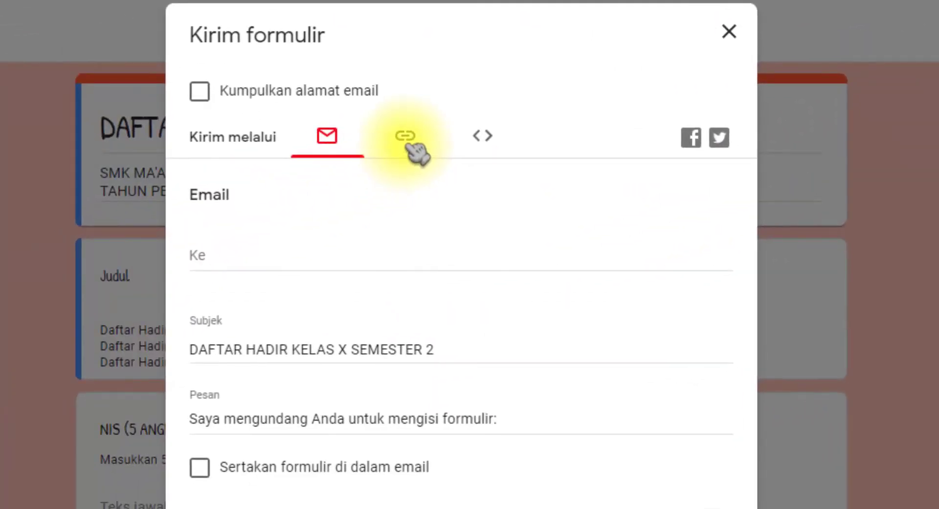
{"action": "left_click", "coordinate": [409, 144]}
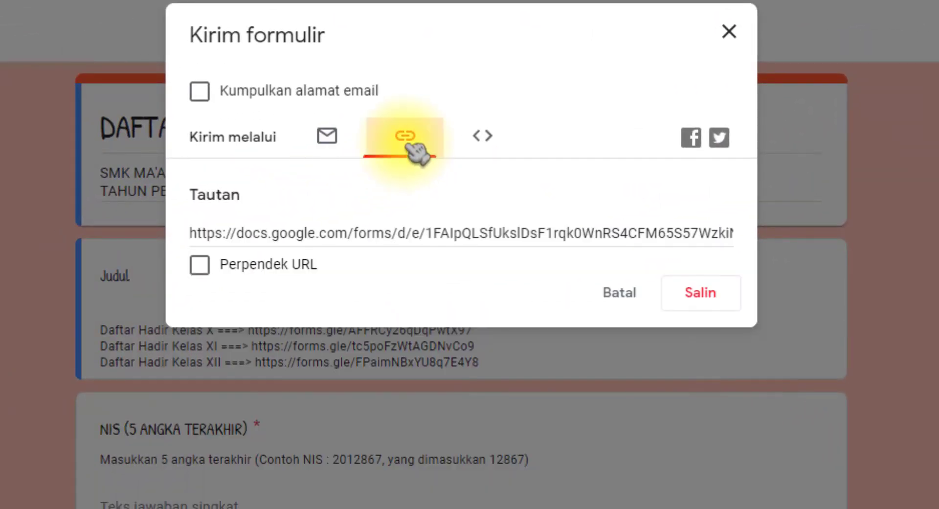
{"action": "left_click", "coordinate": [269, 266]}
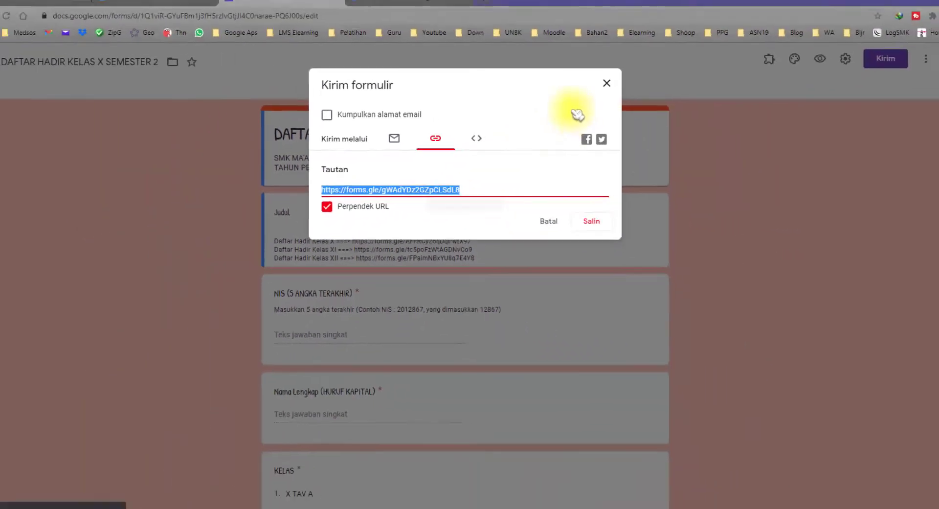
{"action": "left_click", "coordinate": [280, 163]}
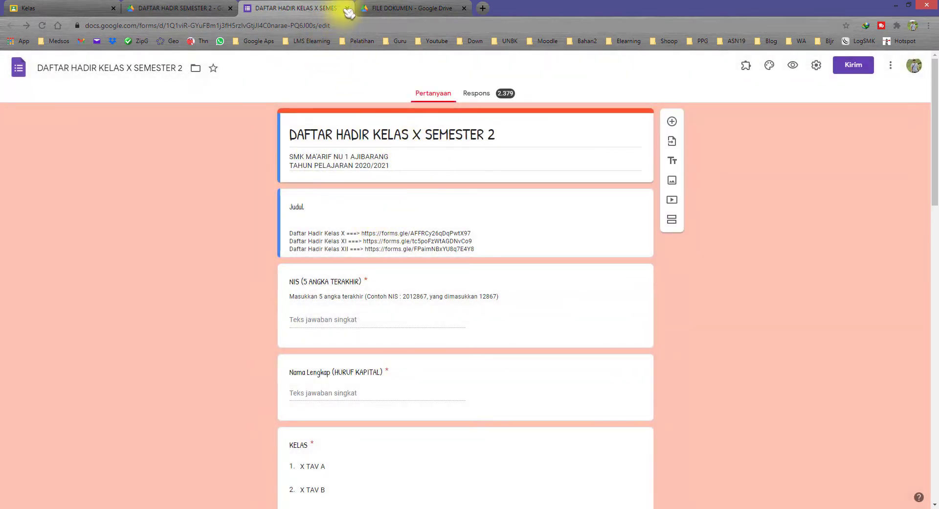
{"action": "key", "text": "ctrl+w"}
{"action": "key", "text": "alt+Tab"}
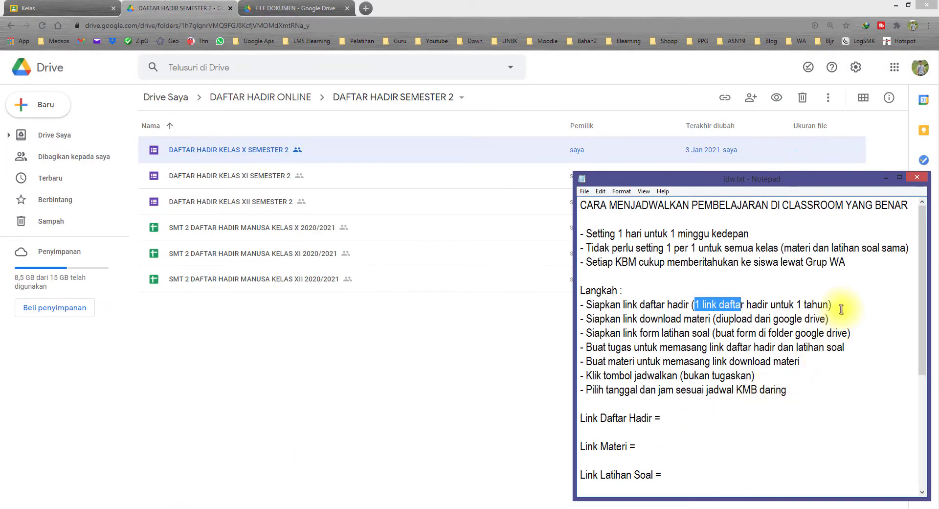
{"action": "left_click", "coordinate": [841, 307]}
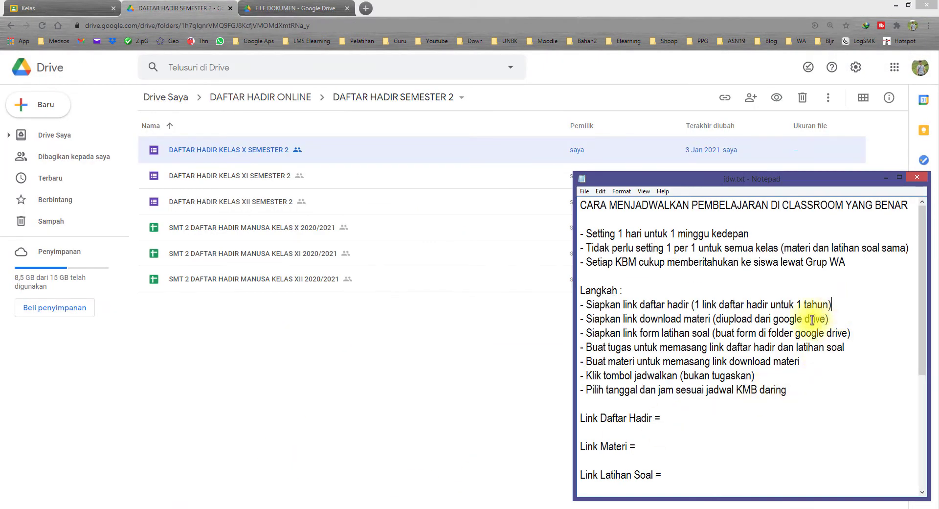
{"action": "left_click", "coordinate": [677, 420]}
{"action": "type", "text": "https://forms.gle/gWAdYDz2GZpCLSdL8"}
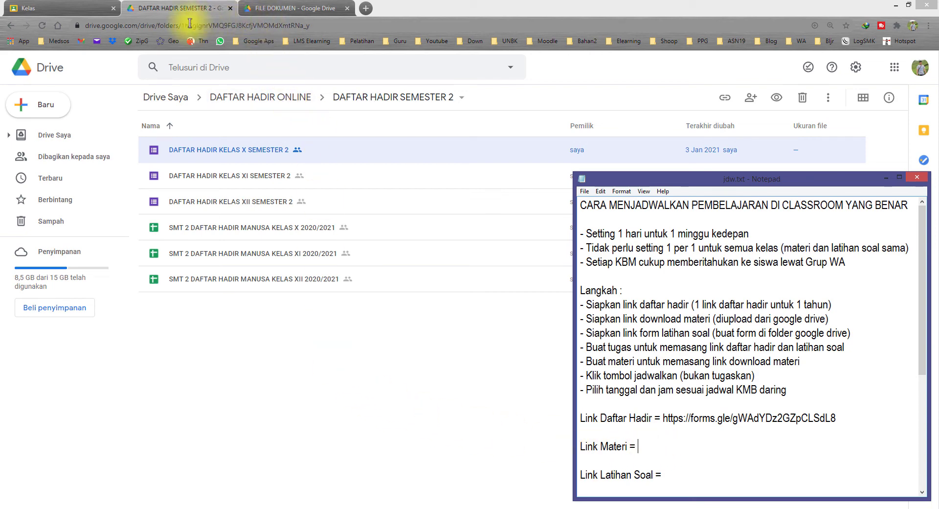
{"action": "left_click", "coordinate": [74, 202]}
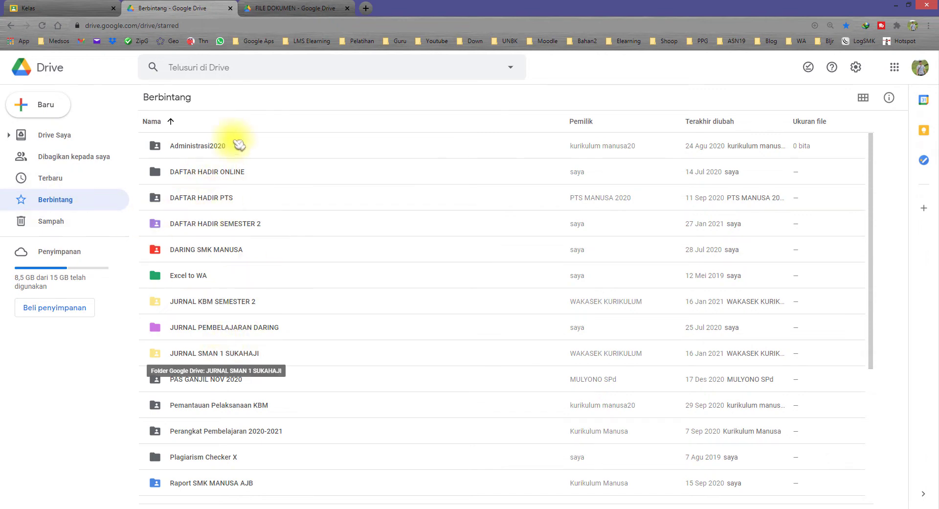
Open the MATERI MATEMATIKA X folder and bring up the share-link option for UKURAN SUDUT X.pdf
{"action": "left_click", "coordinate": [257, 41]}
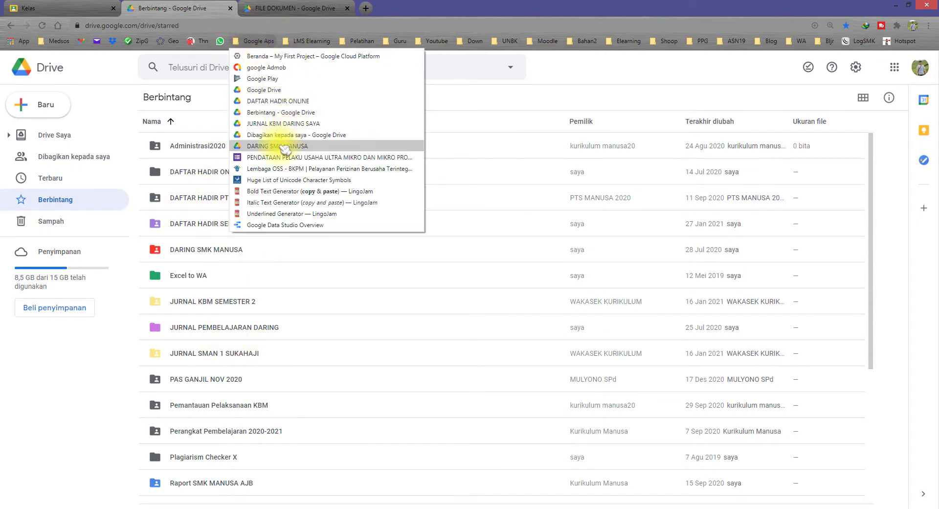
{"action": "left_click", "coordinate": [285, 146]}
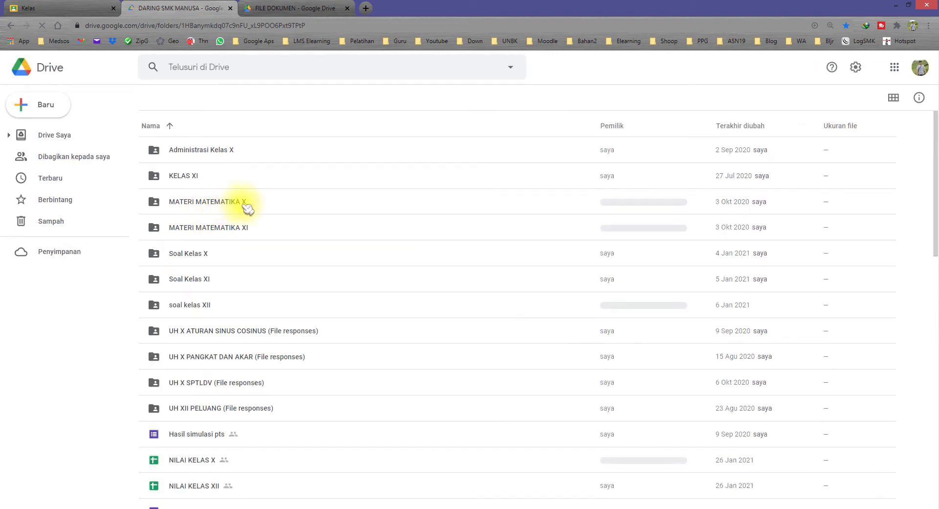
{"action": "double_click", "coordinate": [221, 205]}
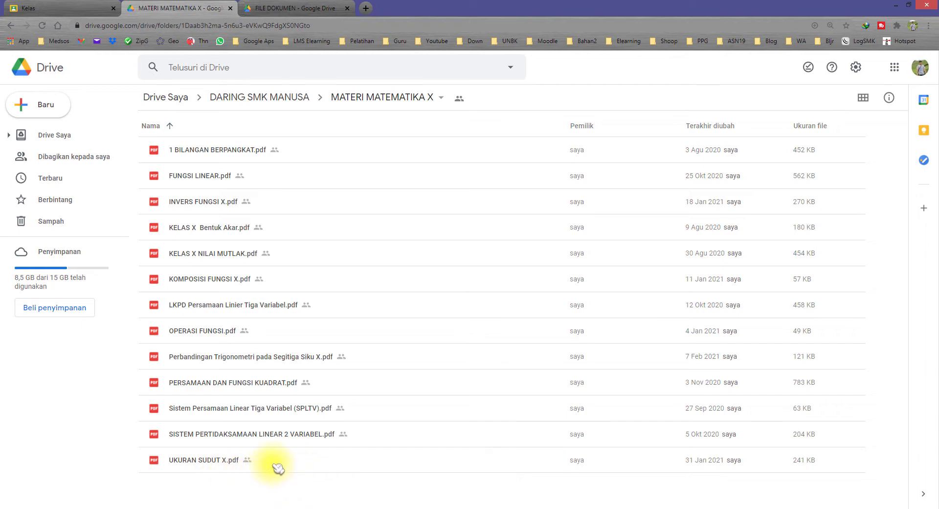
{"action": "right_click", "coordinate": [271, 461]}
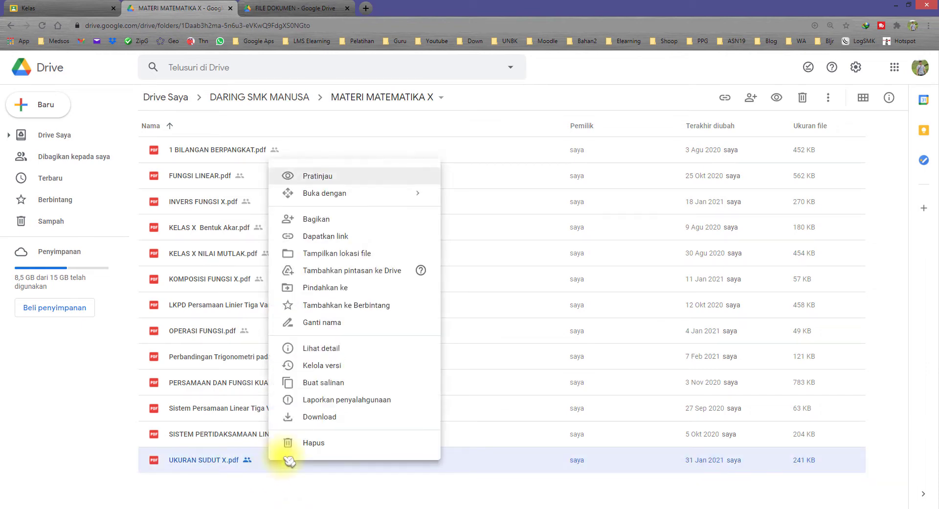
{"action": "left_click", "coordinate": [324, 236]}
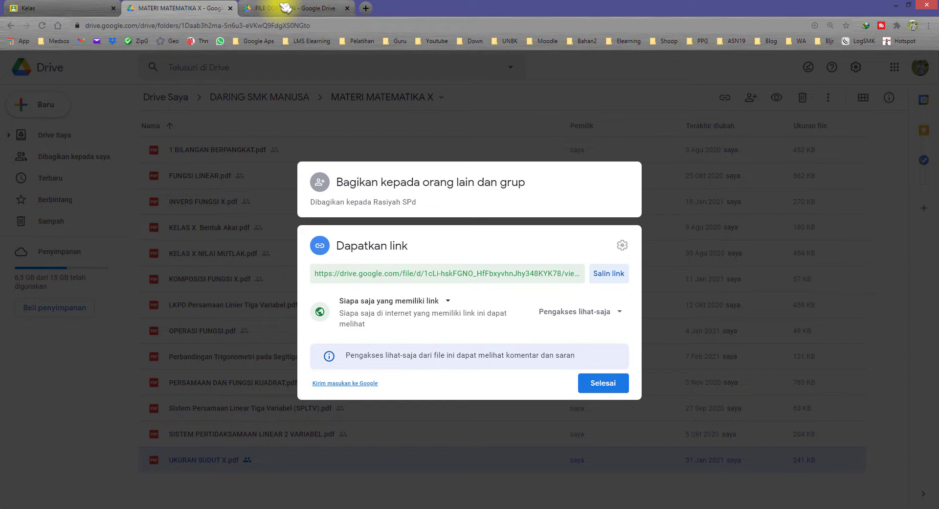
In the FILE DOKUMEN folder, check the signed-in account and view actions for KELAS X Bentuk Akar.pdf
{"action": "left_click", "coordinate": [286, 7]}
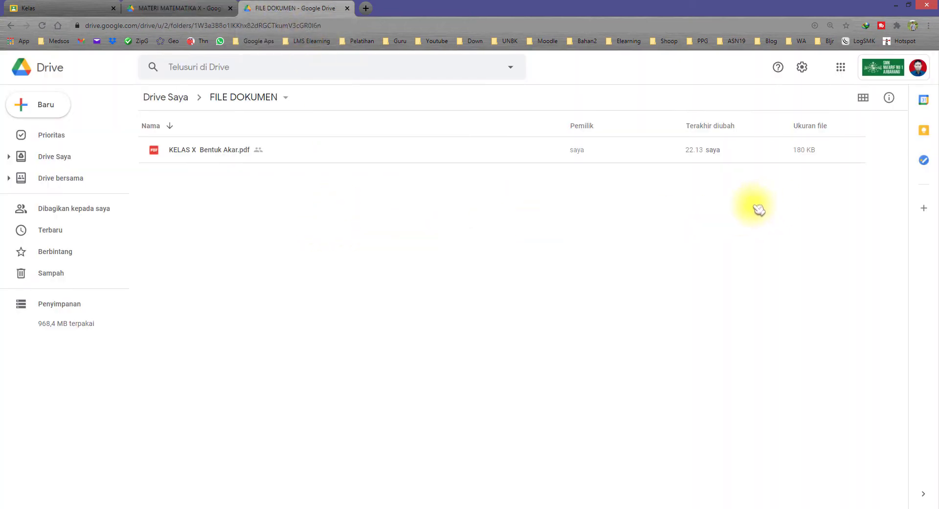
{"action": "left_click", "coordinate": [894, 73]}
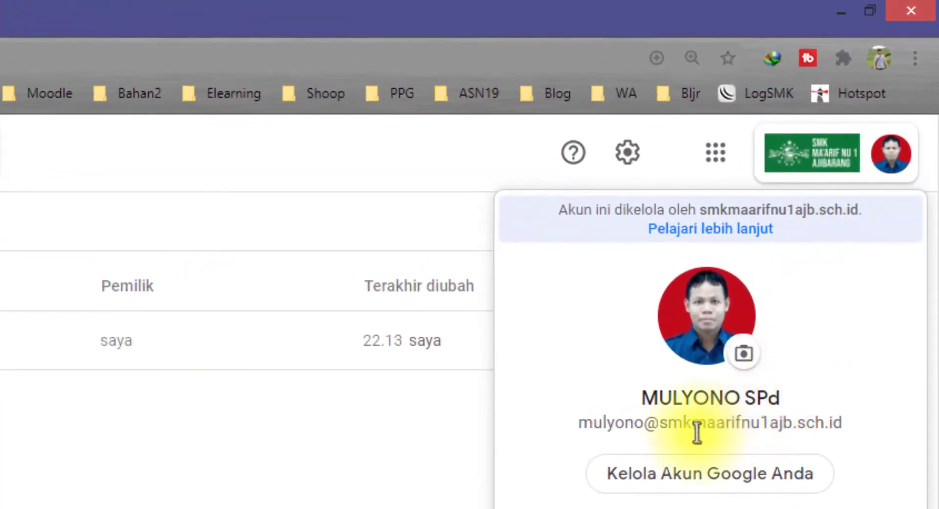
{"action": "double_click", "coordinate": [735, 381]}
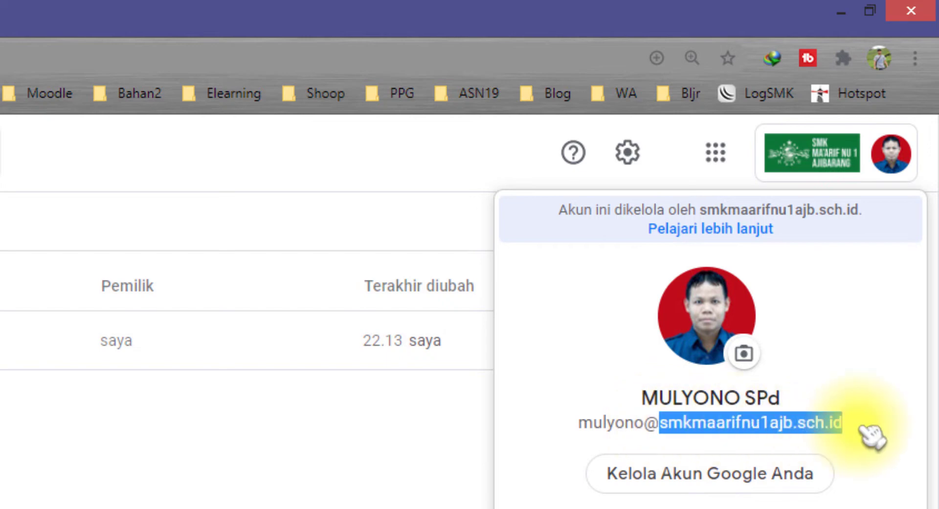
{"action": "key", "text": "Escape"}
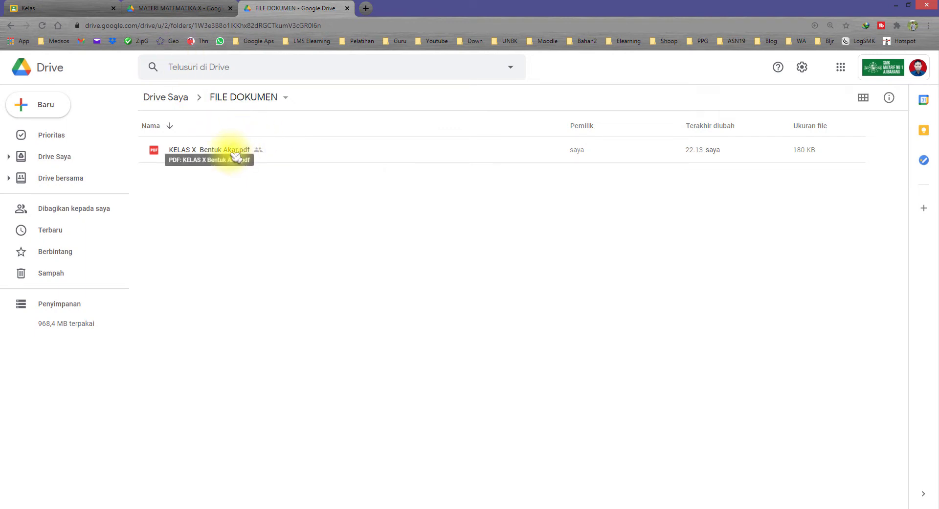
{"action": "right_click", "coordinate": [285, 153]}
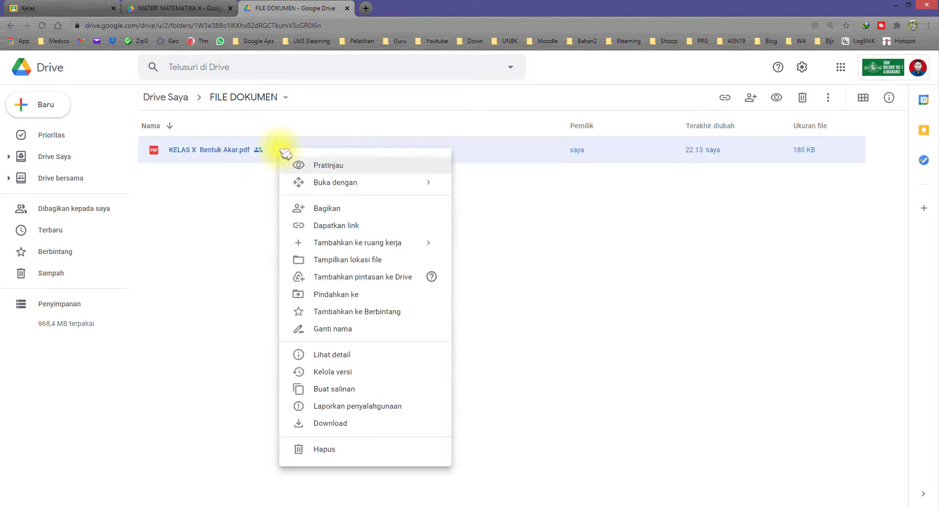
{"action": "left_click", "coordinate": [178, 8]}
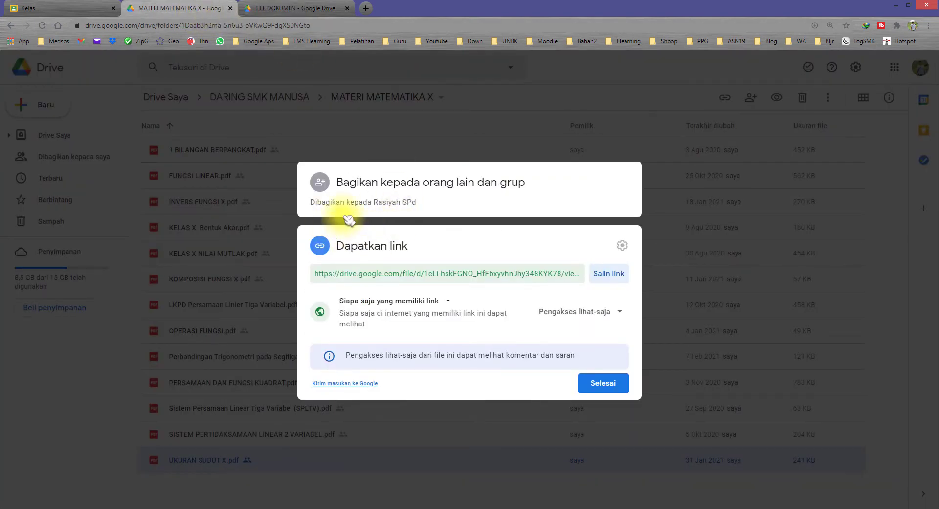
{"action": "left_click", "coordinate": [277, 7]}
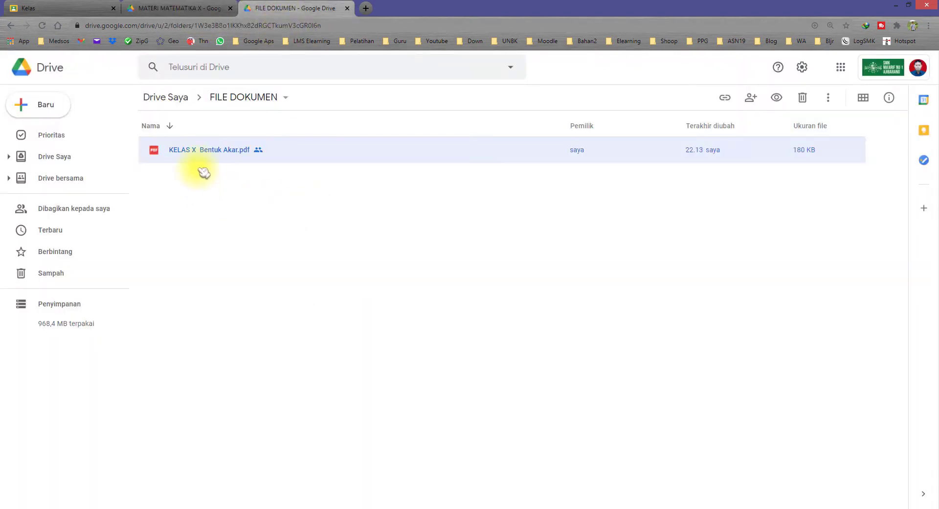
Open sharing for KELAS X Bentuk Akar.pdf and expand its general link access settings
{"action": "right_click", "coordinate": [210, 156]}
{"action": "left_click", "coordinate": [284, 215]}
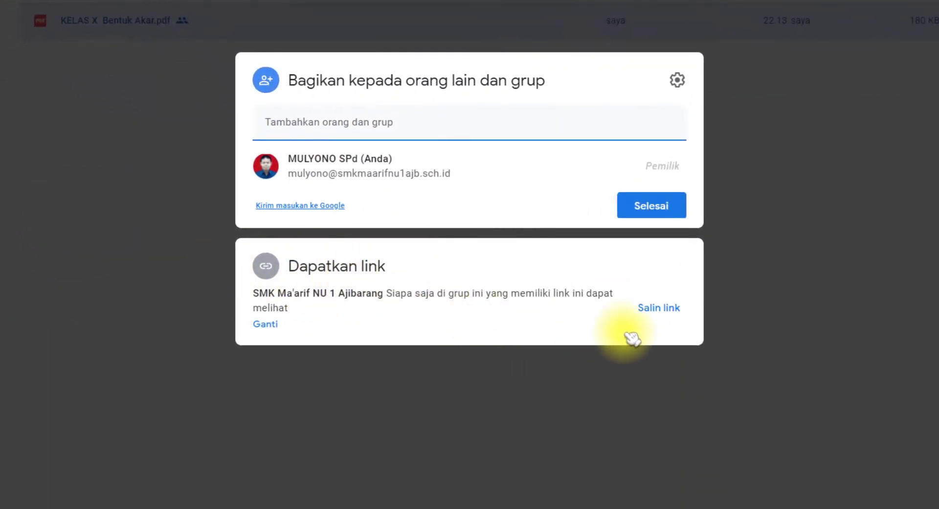
{"action": "left_click", "coordinate": [277, 330]}
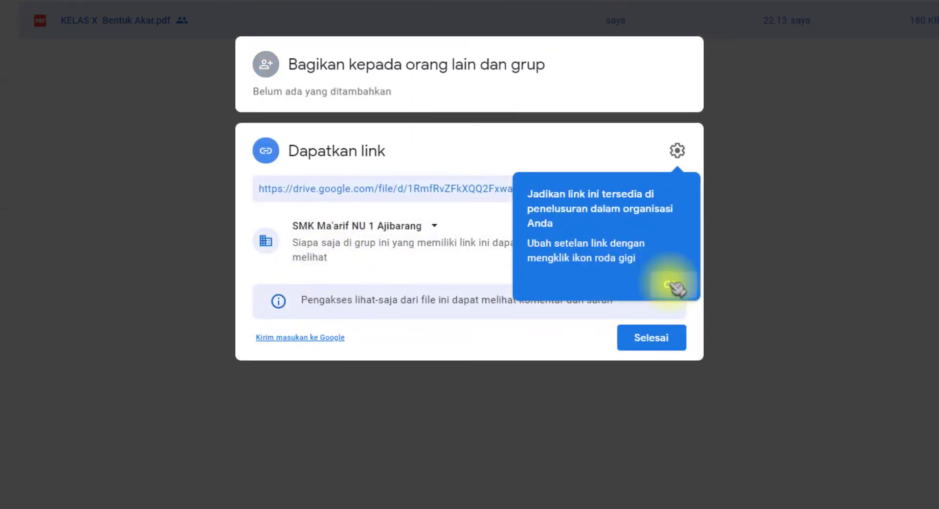
{"action": "left_click", "coordinate": [671, 283]}
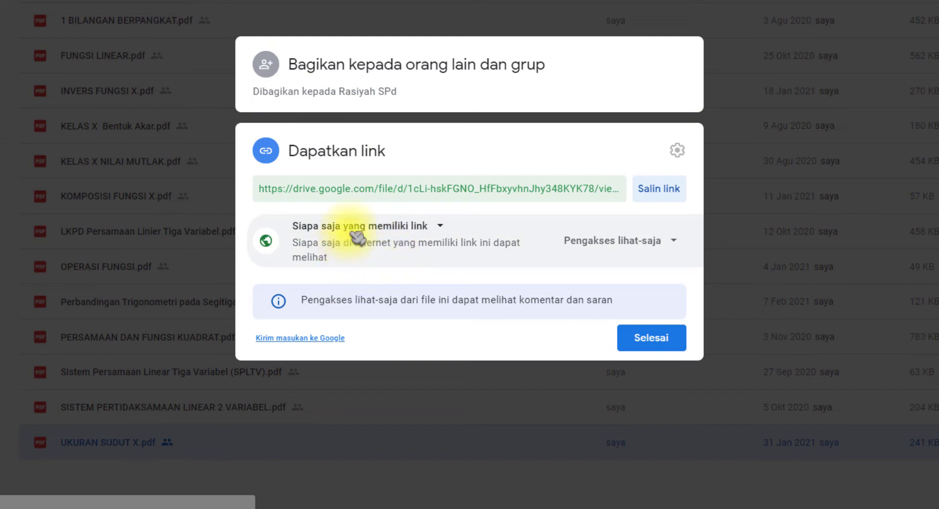
{"action": "left_click", "coordinate": [357, 230]}
{"action": "left_click", "coordinate": [383, 228]}
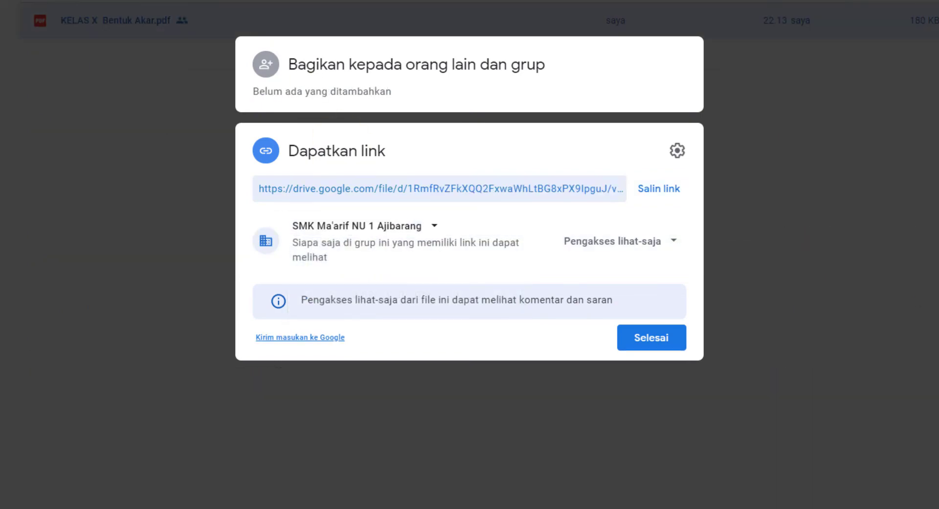
{"action": "left_click", "coordinate": [371, 228]}
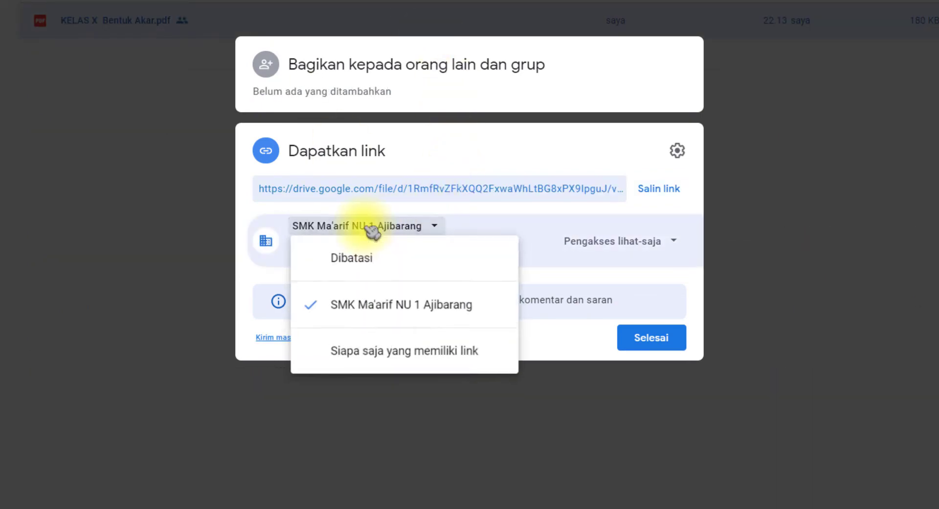
{"action": "left_click", "coordinate": [386, 233]}
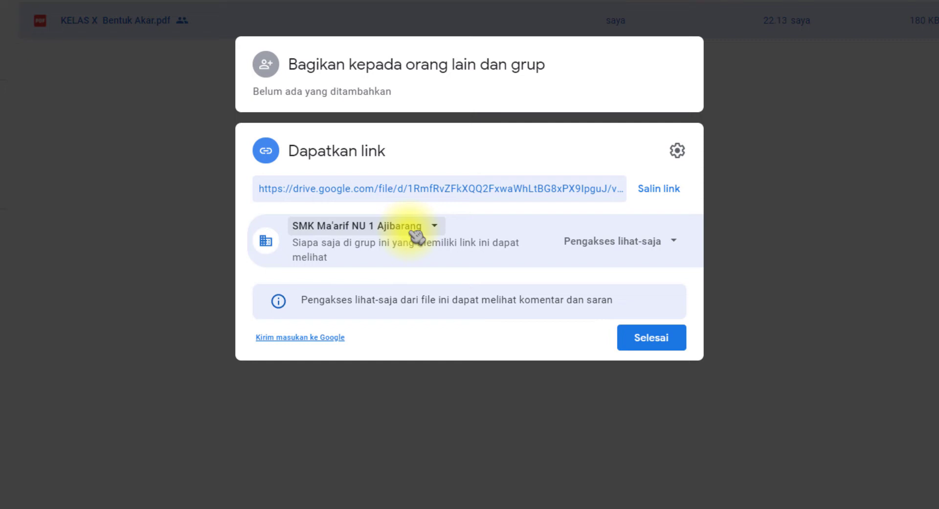
Set the PDF's link access to 'Siapa saja yang memiliki link'
{"action": "left_click", "coordinate": [416, 236]}
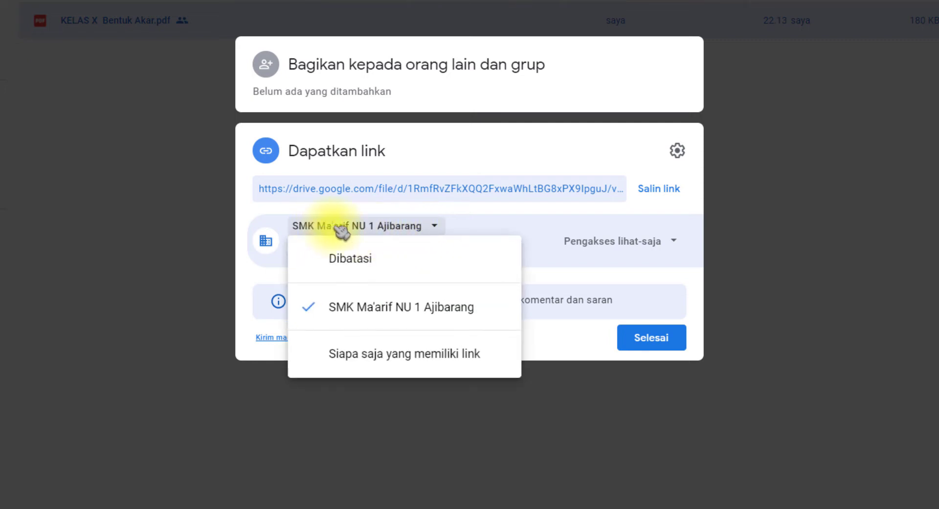
{"action": "left_click", "coordinate": [389, 365]}
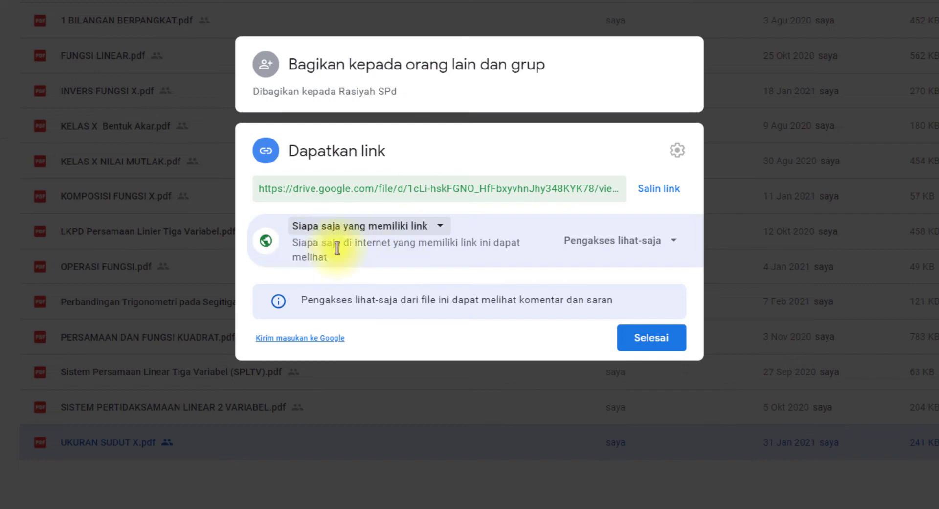
{"action": "left_click", "coordinate": [362, 226]}
{"action": "left_click", "coordinate": [398, 225]}
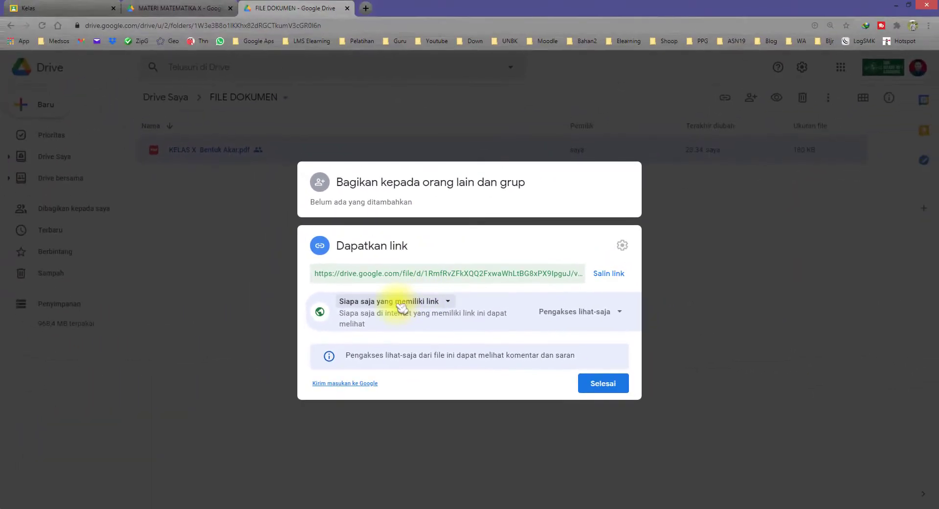
{"action": "left_click", "coordinate": [400, 304]}
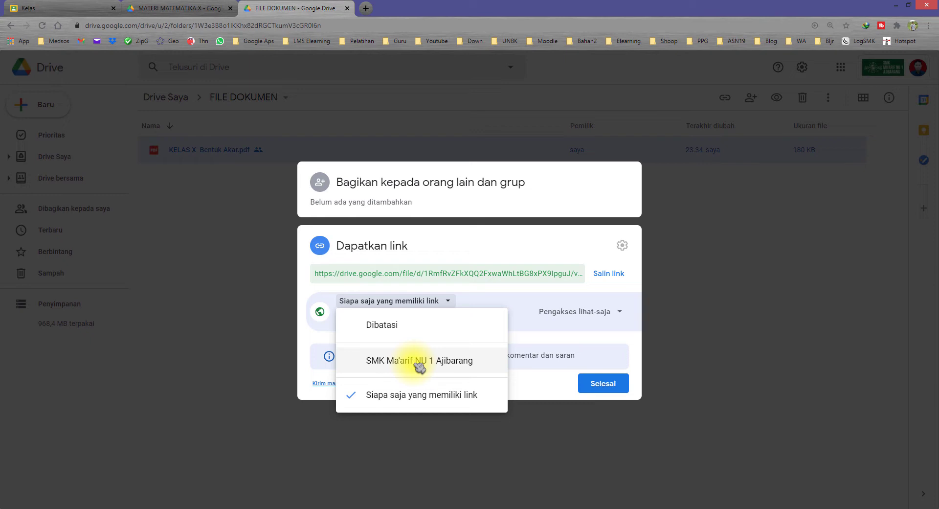
{"action": "left_click", "coordinate": [424, 403]}
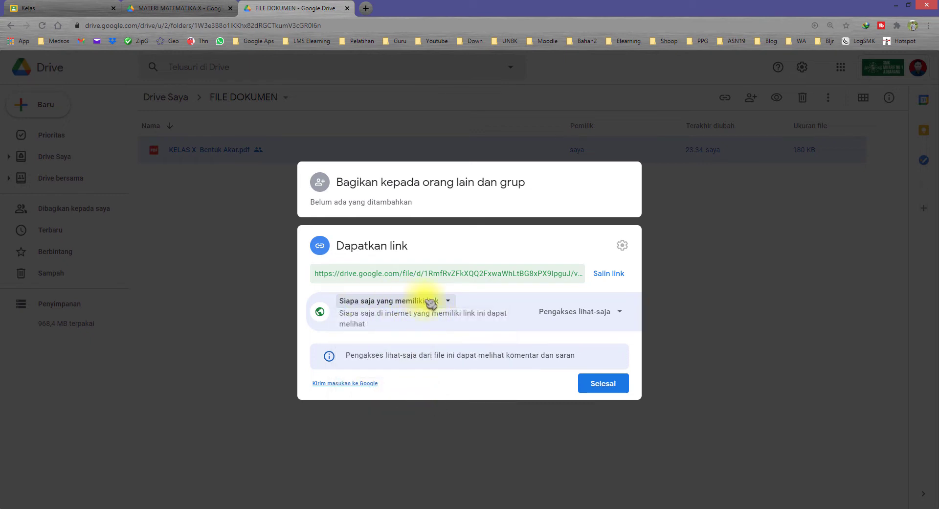
Copy the Drive share link for UKURAN SUDUT X.pdf in the MATERI MATEMATIKA X tab
{"action": "left_click", "coordinate": [609, 273]}
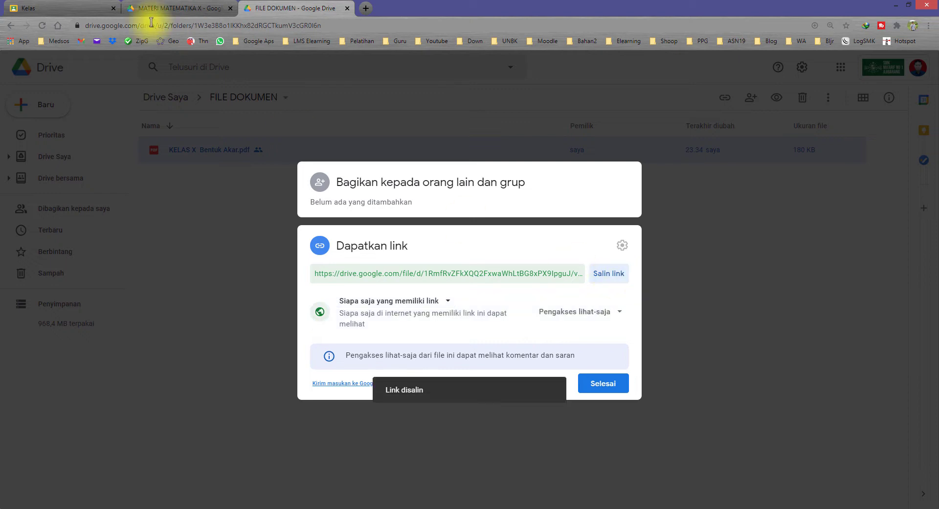
{"action": "left_click", "coordinate": [171, 8]}
{"action": "left_click", "coordinate": [612, 274]}
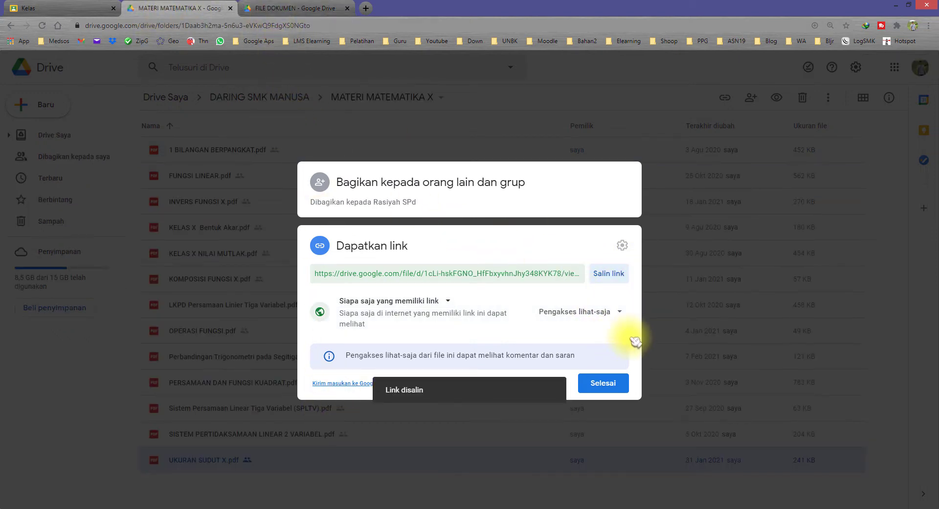
{"action": "left_click", "coordinate": [619, 276]}
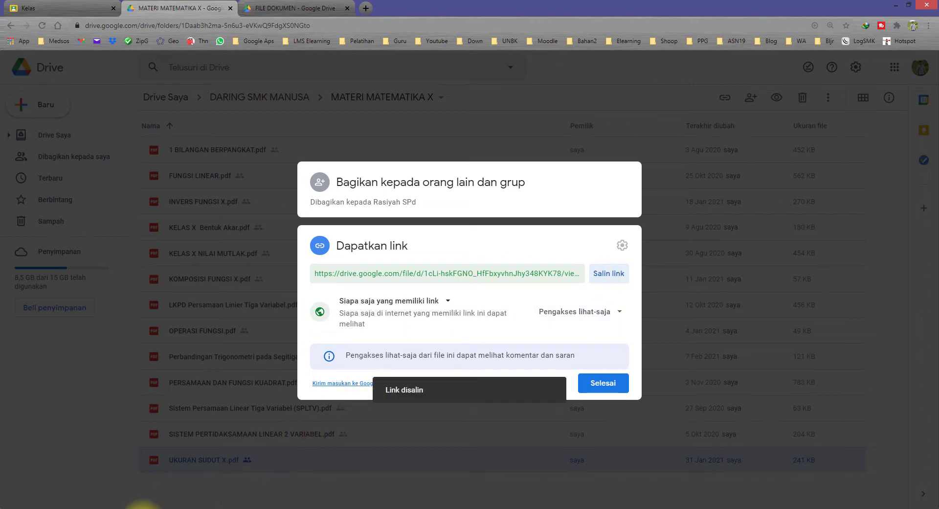
Paste the file link after 'Link Materi =' in jdw.txt and close the FILE DOKUMEN tab
{"action": "left_click", "coordinate": [142, 505]}
{"action": "left_click", "coordinate": [645, 449]}
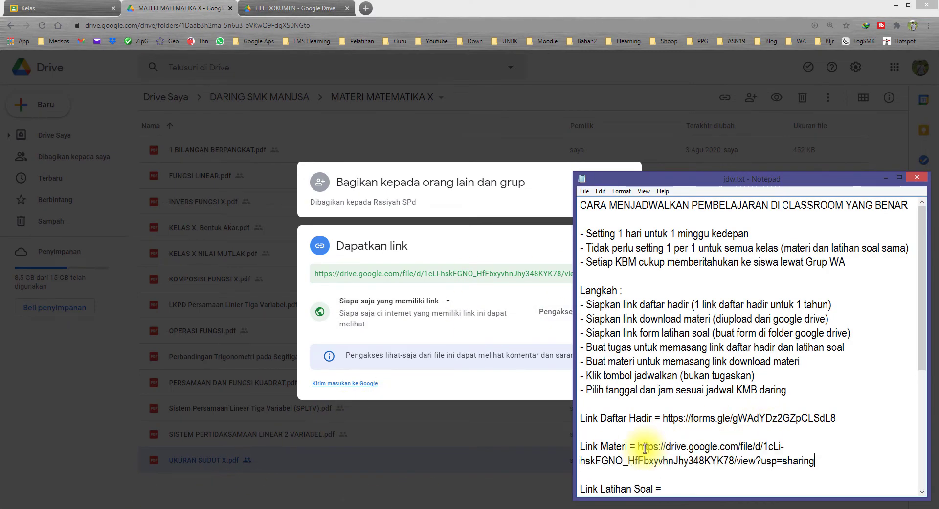
{"action": "scroll", "coordinate": [670, 467], "scroll_direction": "down", "scroll_amount": 1}
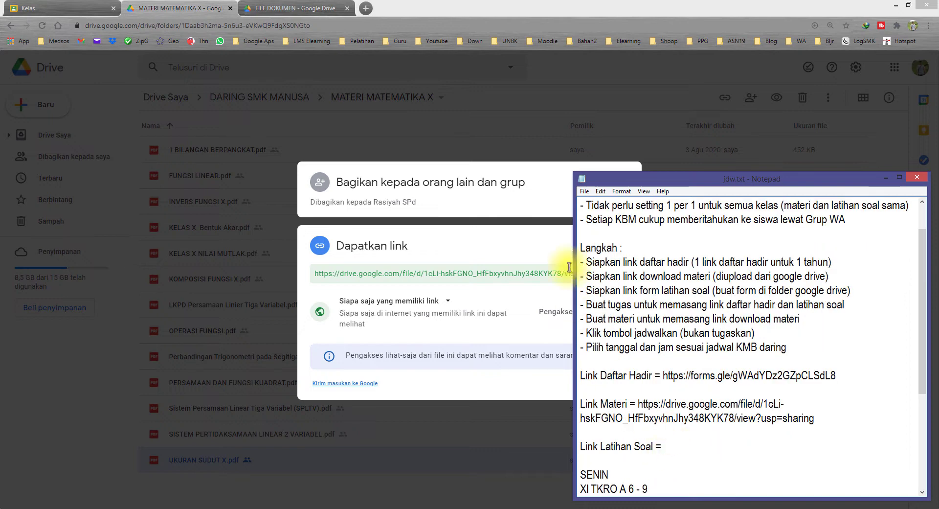
{"action": "left_click", "coordinate": [509, 130]}
{"action": "left_click", "coordinate": [343, 10]}
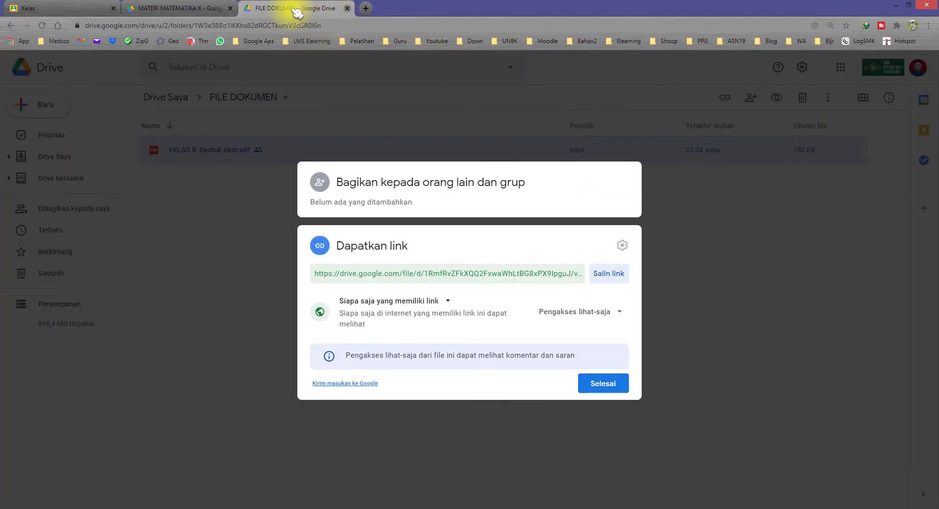
{"action": "left_click", "coordinate": [346, 9]}
Open the X-A Operasi Fungsi form from the Soal Kelas X folder
{"action": "left_click", "coordinate": [261, 101]}
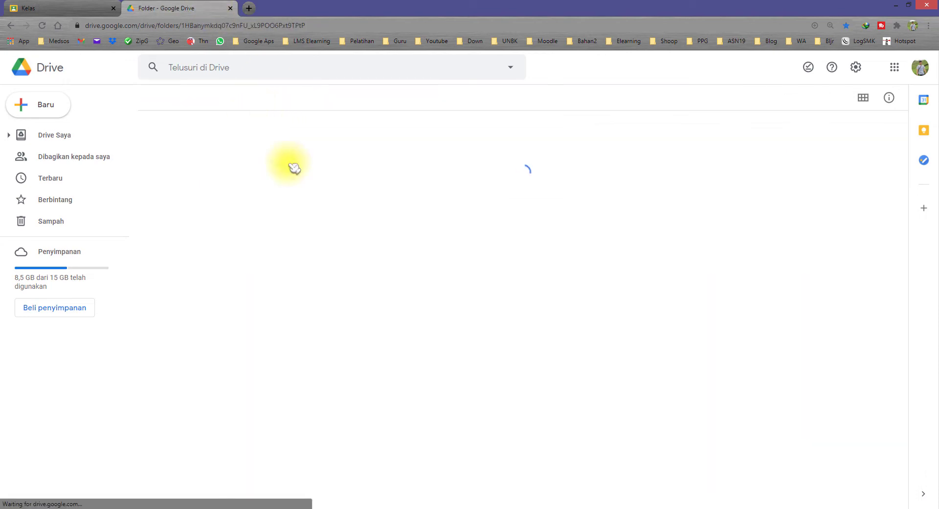
{"action": "double_click", "coordinate": [203, 258]}
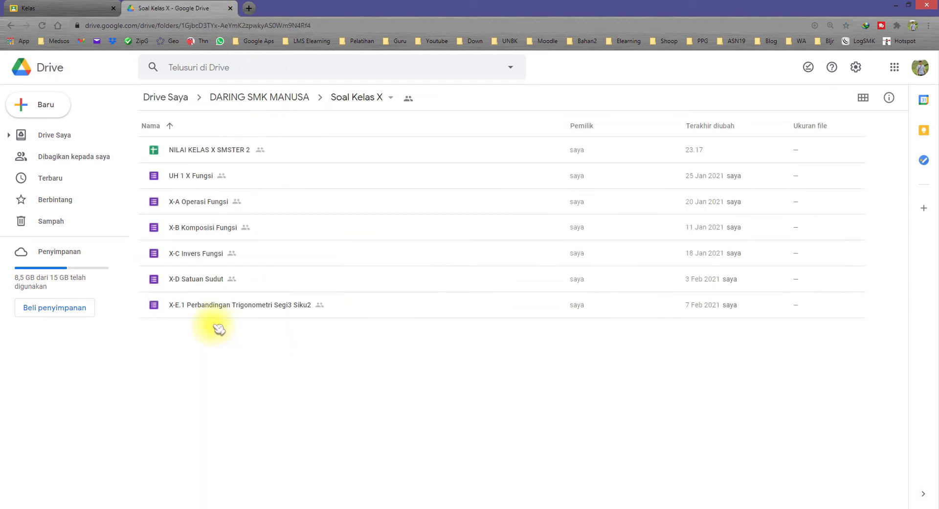
{"action": "left_click", "coordinate": [213, 206]}
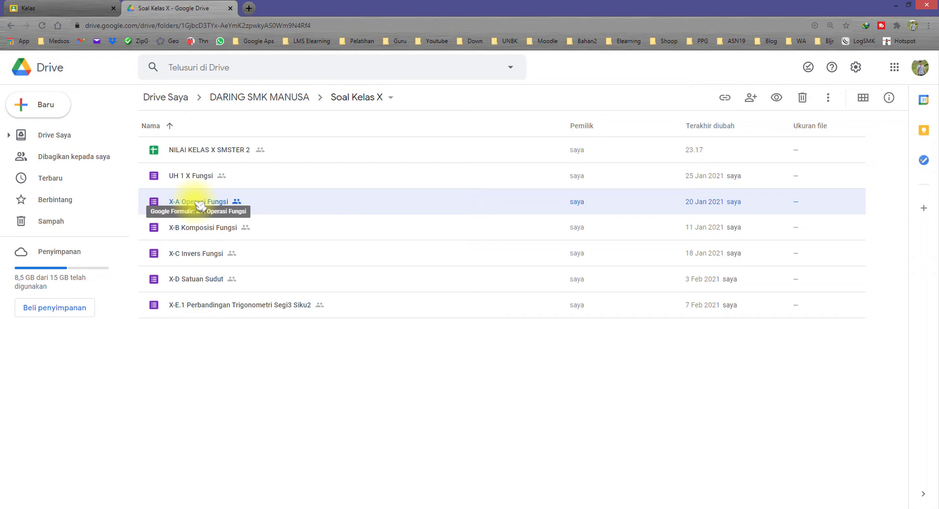
{"action": "double_click", "coordinate": [199, 205]}
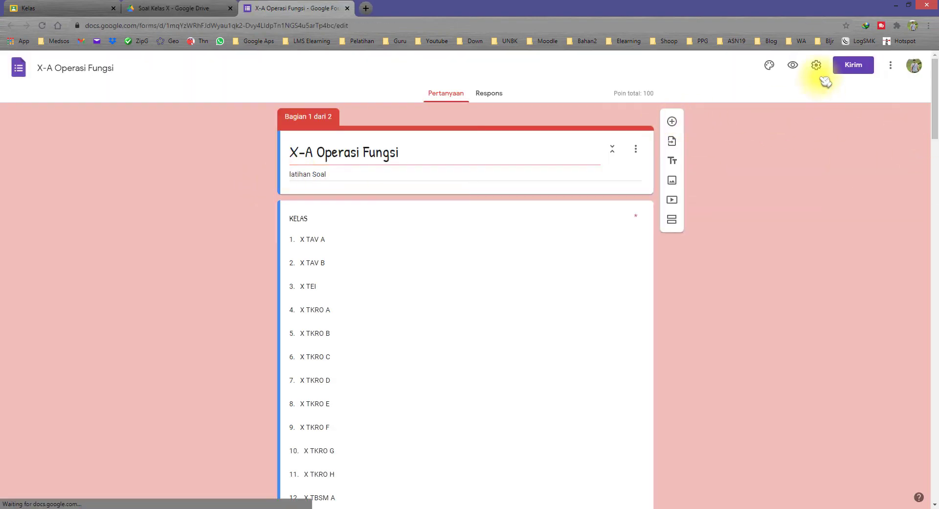
Copy the X-A Operasi Fungsi form's share link
{"action": "left_click", "coordinate": [854, 65]}
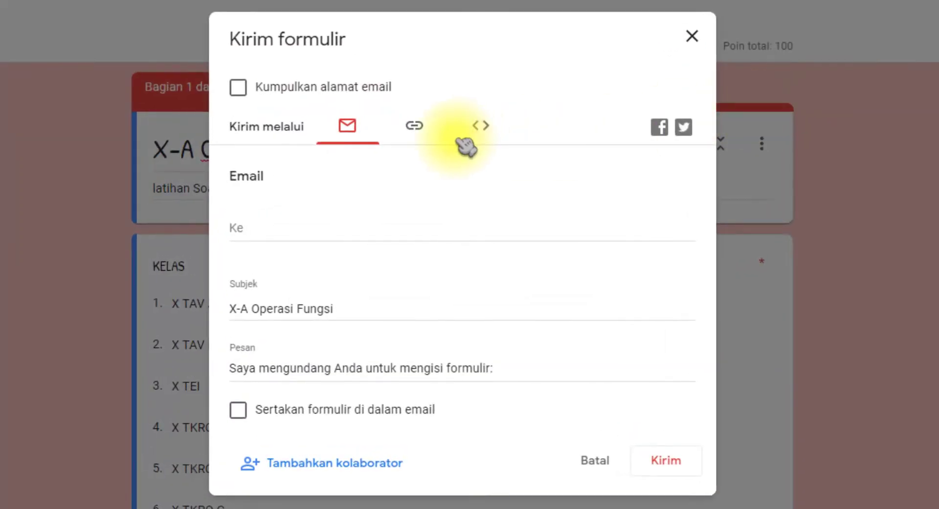
{"action": "left_click", "coordinate": [433, 137]}
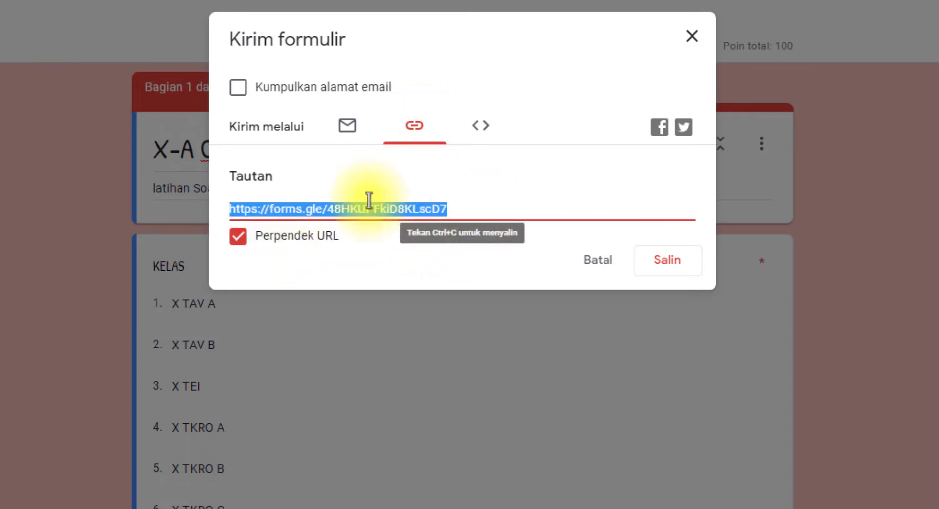
{"action": "left_click", "coordinate": [678, 263]}
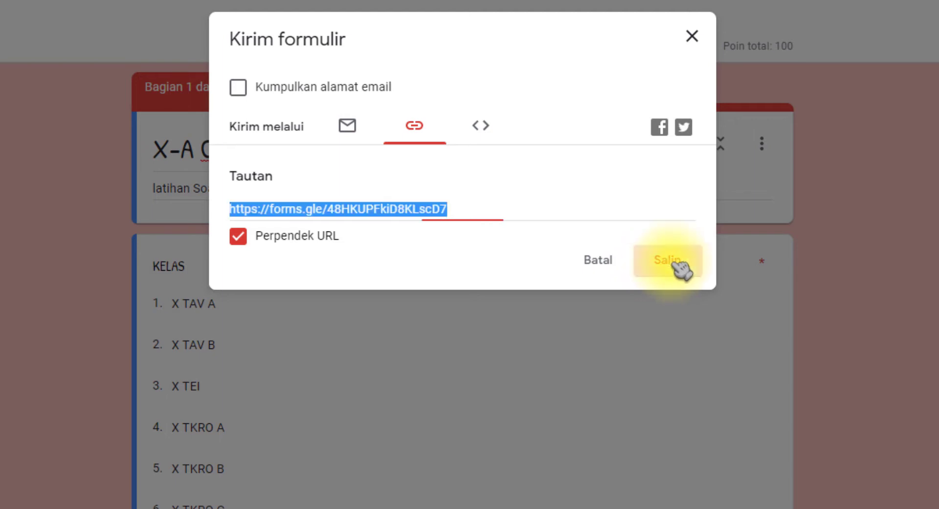
{"action": "key", "text": "alt+Tab"}
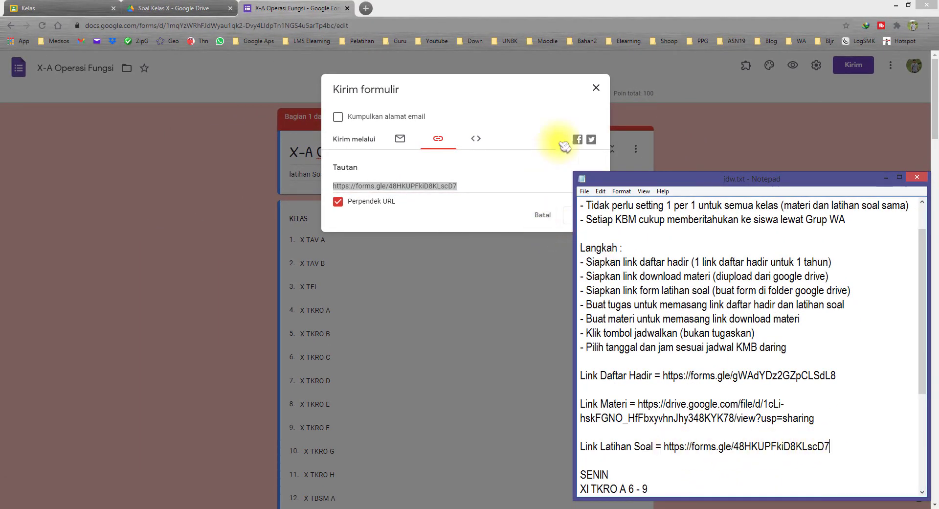
{"action": "left_click", "coordinate": [596, 88]}
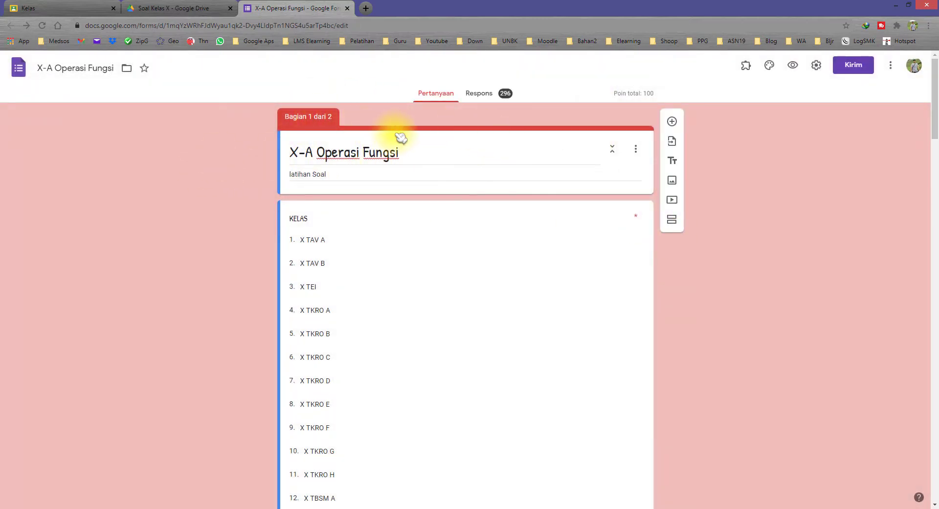
Open the X-A form's settings and Quiz 1's settings from the other school account's Drive
{"action": "left_click", "coordinate": [817, 66]}
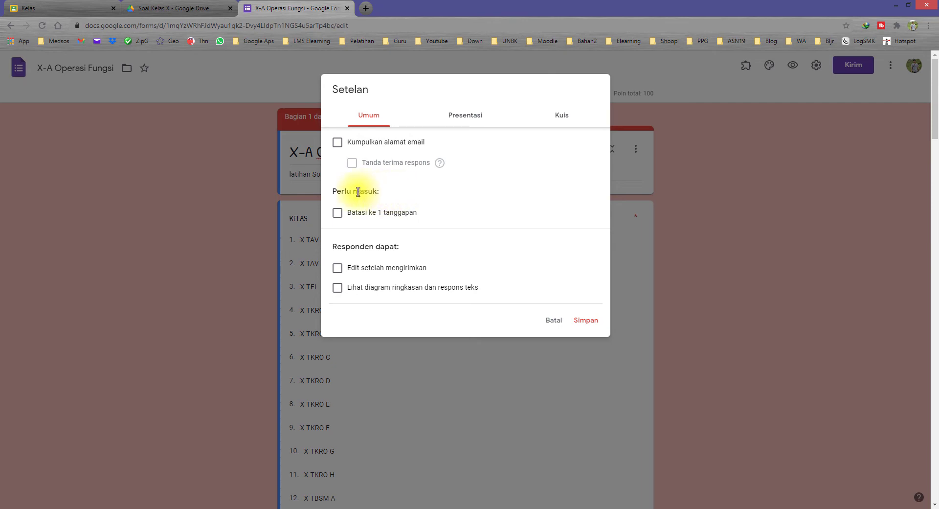
{"action": "left_click", "coordinate": [185, 8]}
{"action": "left_click", "coordinate": [922, 71]}
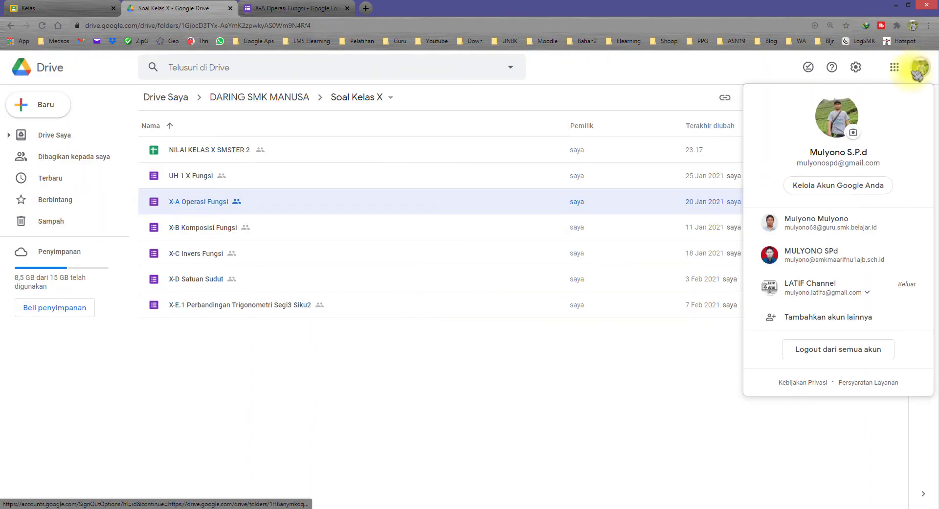
{"action": "left_click", "coordinate": [852, 260]}
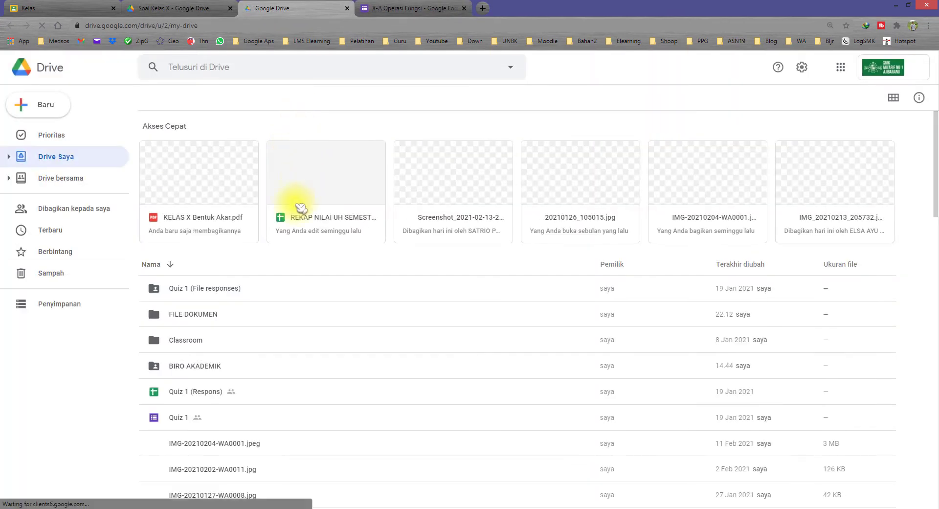
{"action": "double_click", "coordinate": [242, 422]}
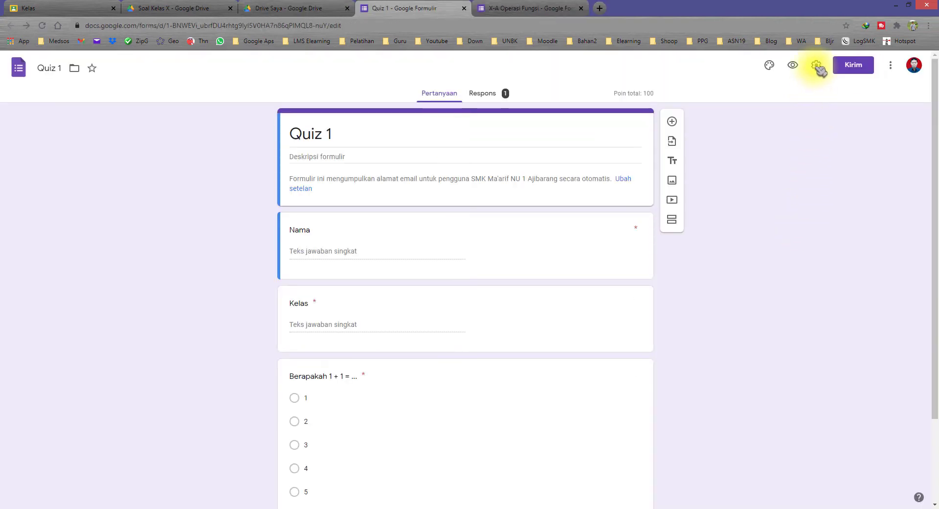
{"action": "left_click", "coordinate": [817, 66]}
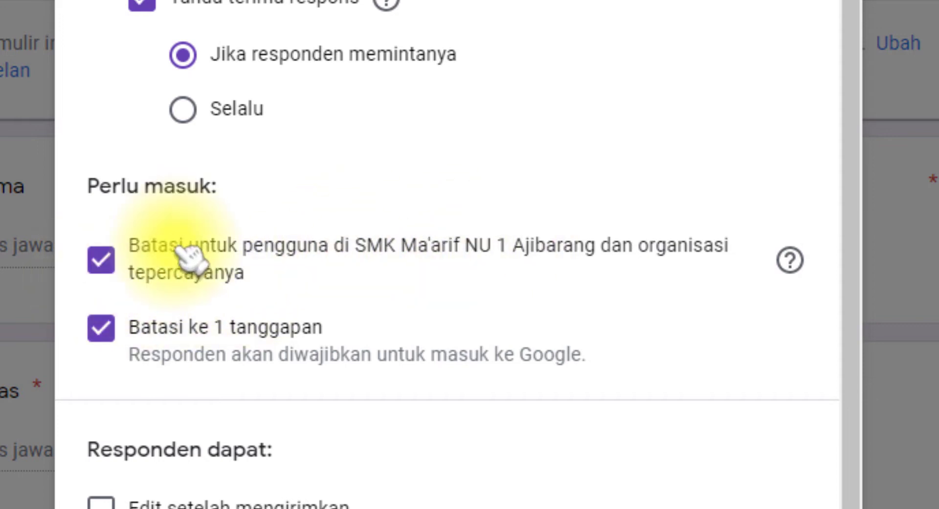
Turn off Quiz 1's school-only responder restriction, then close both forms and the other Drive
{"action": "left_click", "coordinate": [226, 257]}
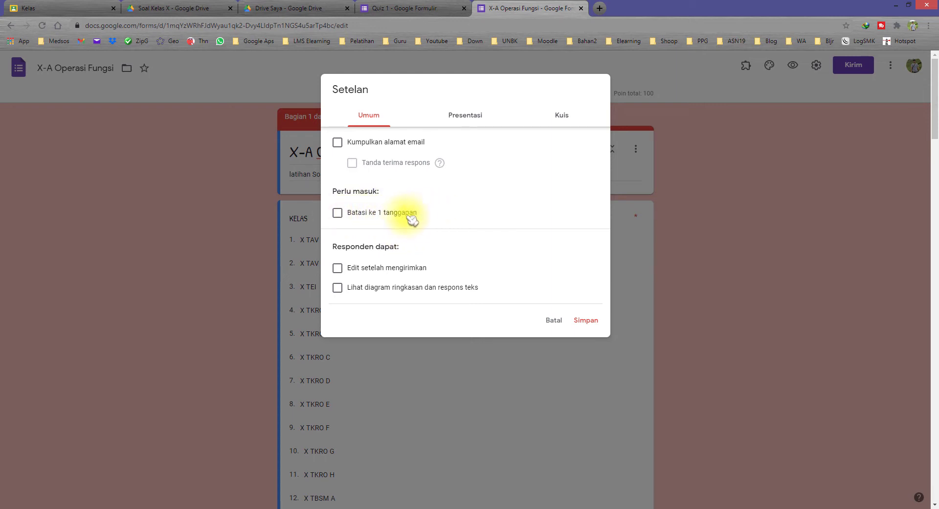
{"action": "left_click", "coordinate": [364, 215]}
{"action": "left_click", "coordinate": [381, 214]}
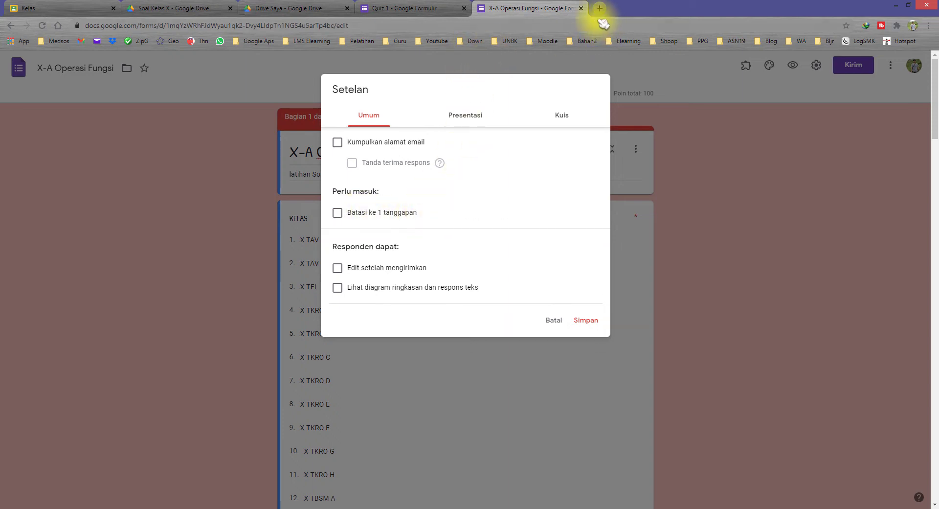
{"action": "left_click", "coordinate": [582, 8]}
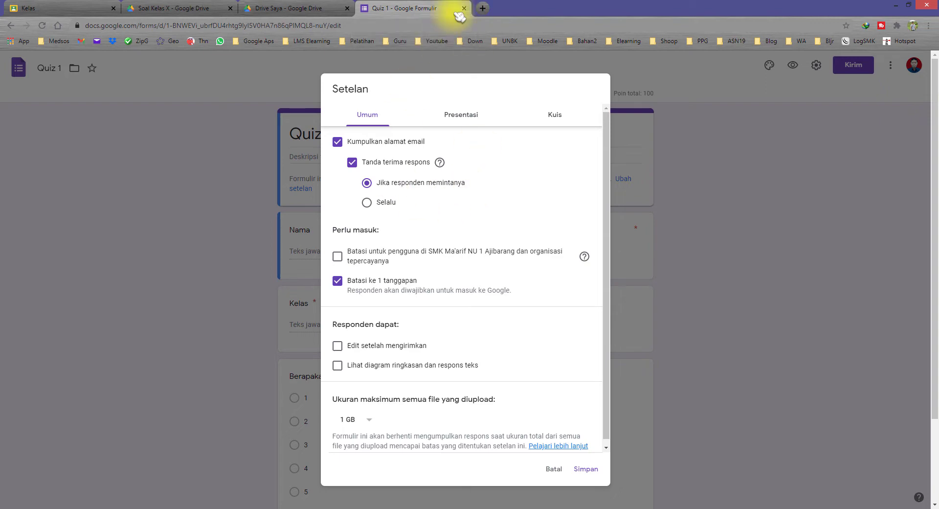
{"action": "left_click", "coordinate": [465, 8]}
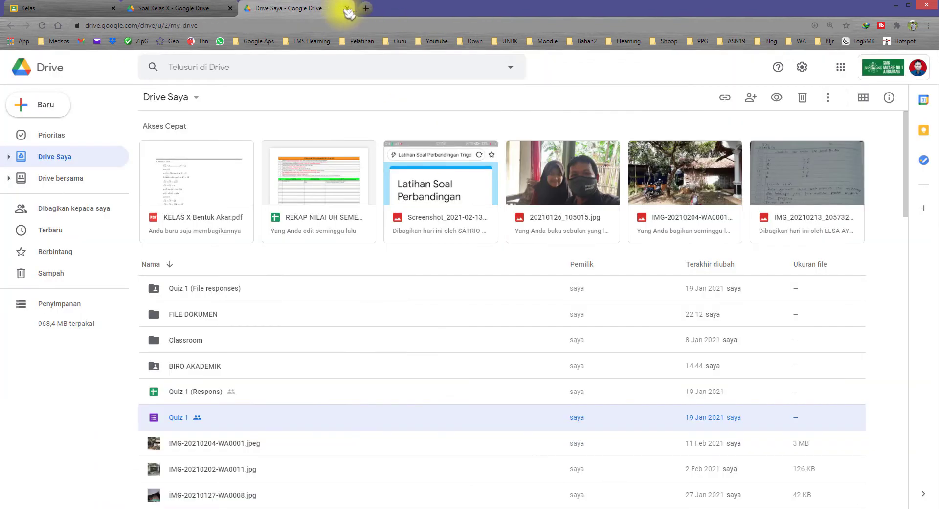
{"action": "left_click", "coordinate": [348, 8]}
{"action": "double_click", "coordinate": [268, 208]}
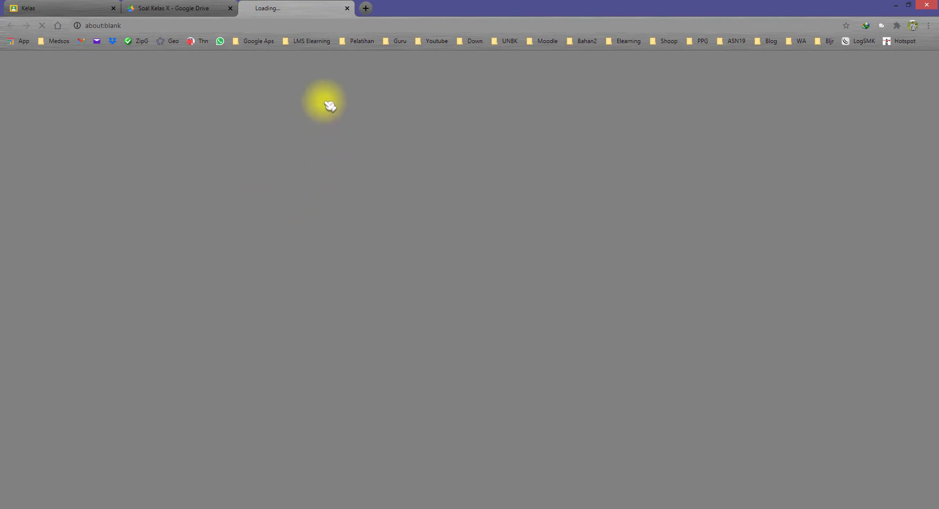
{"action": "left_click", "coordinate": [854, 65]}
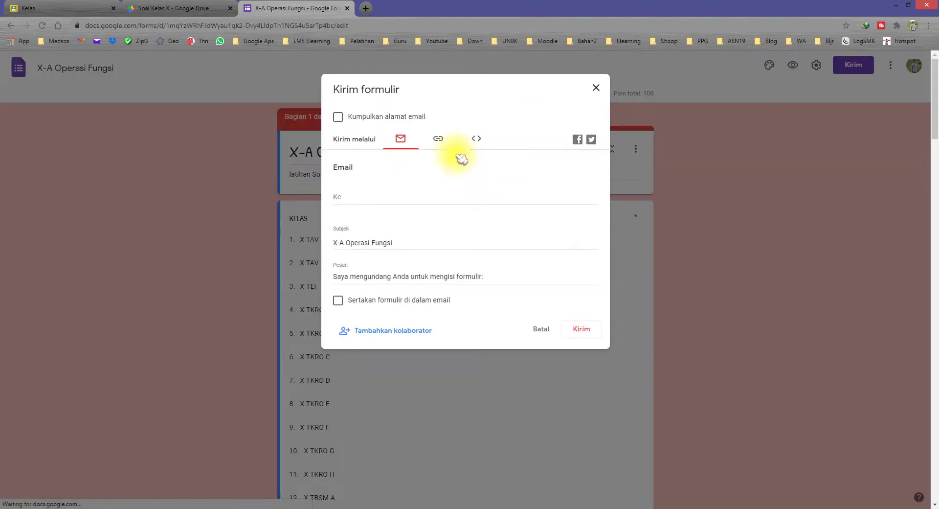
{"action": "left_click", "coordinate": [439, 139]}
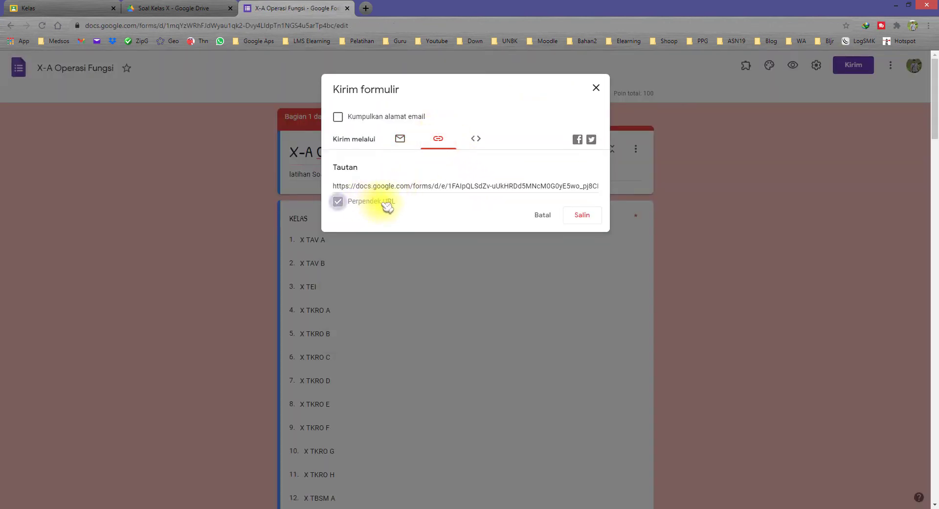
{"action": "left_click", "coordinate": [590, 216]}
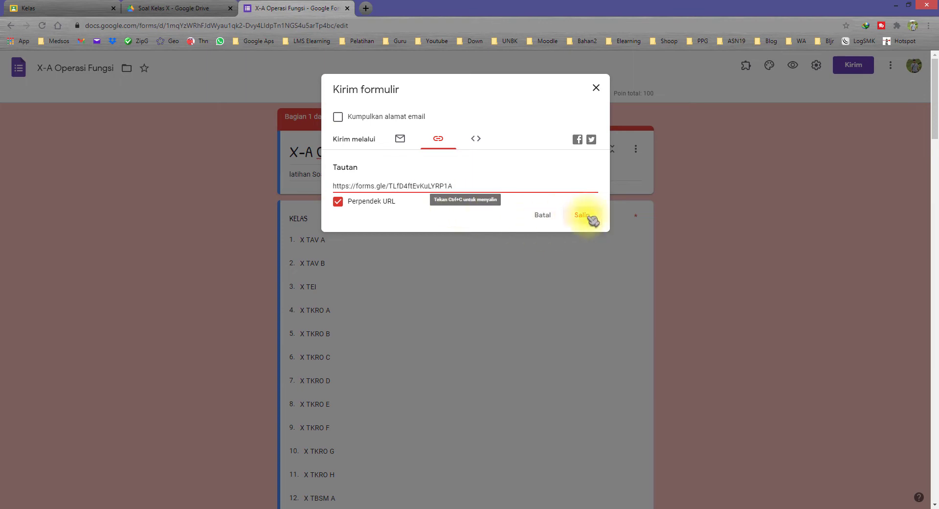
{"action": "left_click", "coordinate": [183, 507]}
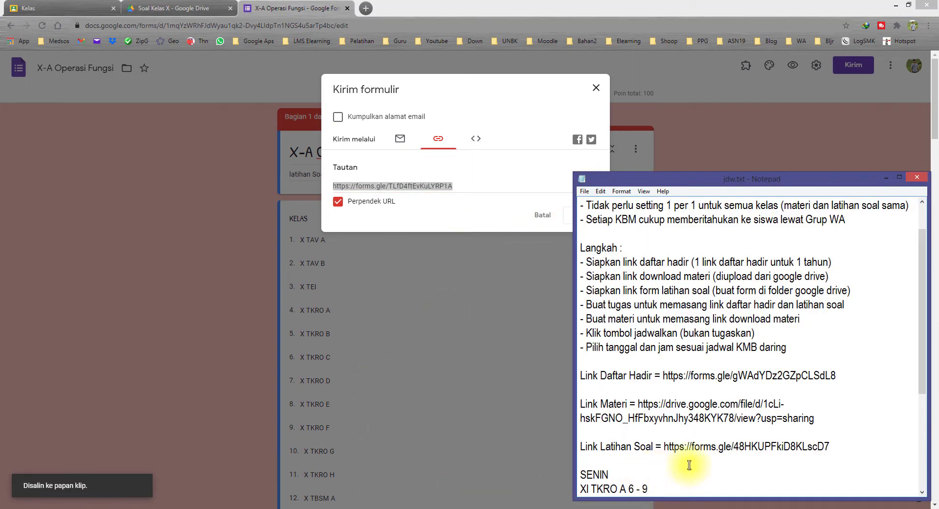
{"action": "left_click_drag", "start_coordinate": [832, 446], "coordinate": [665, 442]}
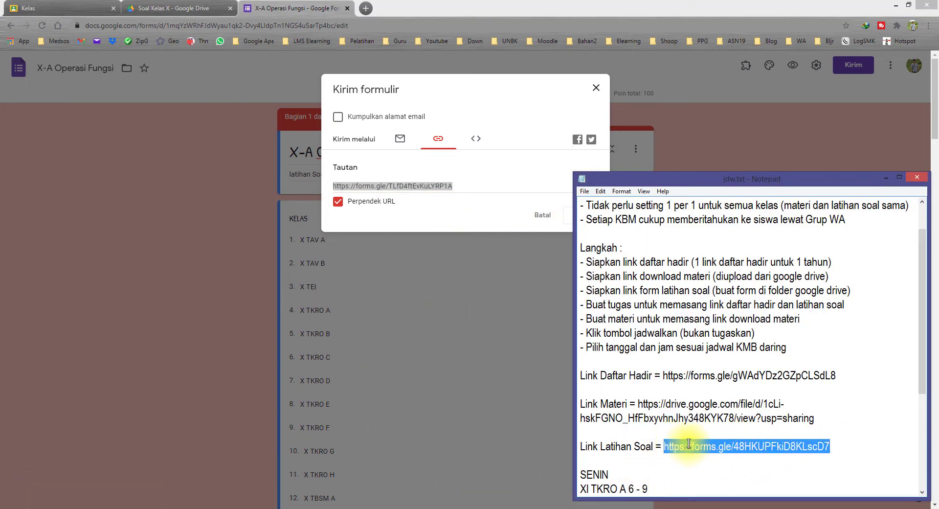
{"action": "type", "text": "https://forms.gle/TLfD4ftEvKuLYRP1A"}
Review the Daftar Hadir, Materi and Latihan Soal links in the notes
{"action": "left_click_drag", "start_coordinate": [612, 375], "coordinate": [683, 375]}
{"action": "left_click_drag", "start_coordinate": [604, 404], "coordinate": [637, 418]}
{"action": "left_click_drag", "start_coordinate": [593, 446], "coordinate": [656, 447]}
{"action": "left_click", "coordinate": [687, 411]}
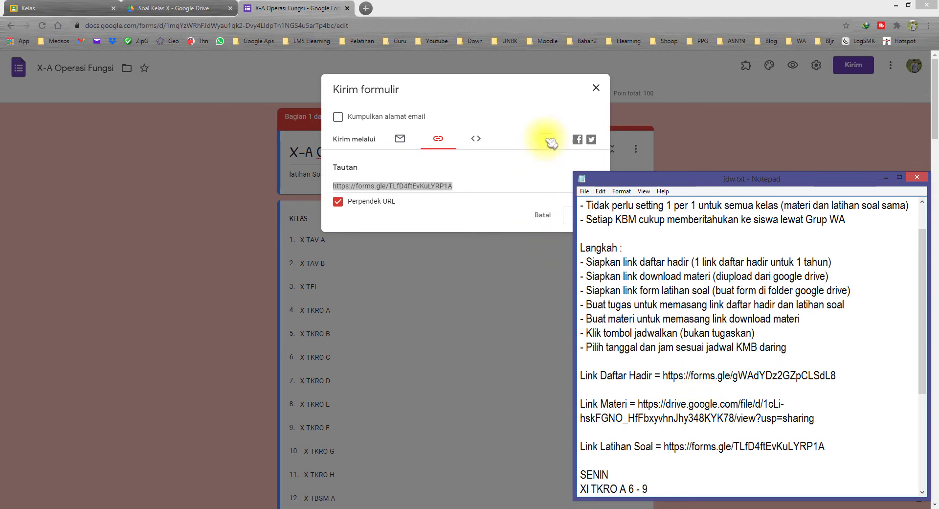
{"action": "left_click", "coordinate": [597, 88]}
Close the form and Soal Kelas X tabs, review the assignment step in the notes, and open X TAV A
{"action": "left_click", "coordinate": [347, 8]}
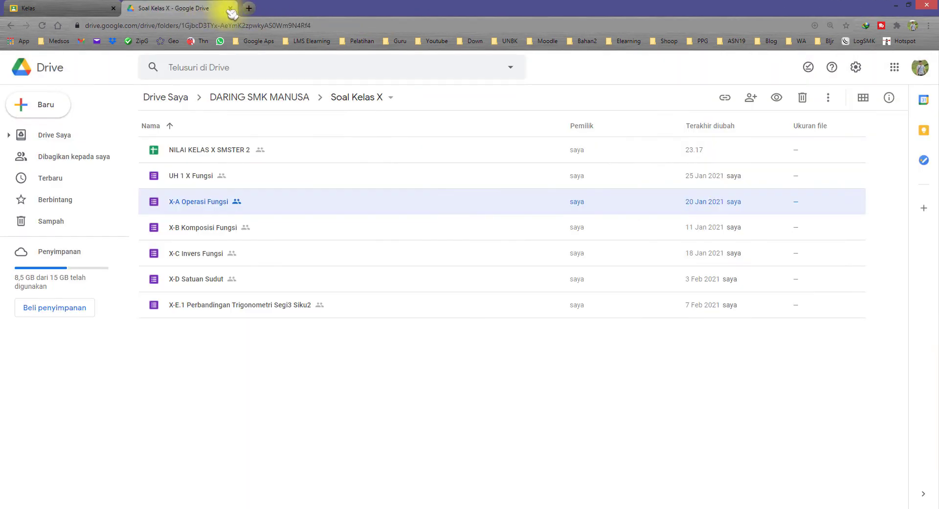
{"action": "left_click", "coordinate": [230, 8]}
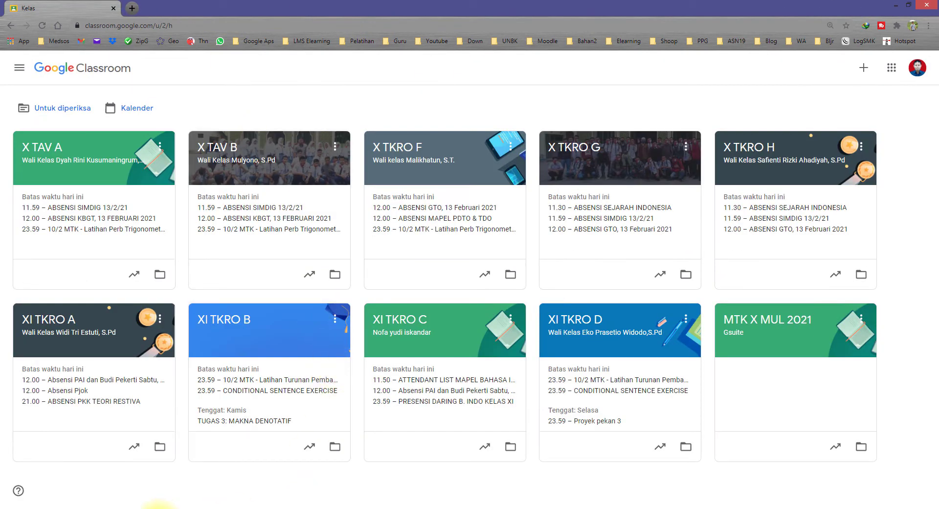
{"action": "left_click", "coordinate": [164, 508]}
{"action": "left_click_drag", "start_coordinate": [587, 305], "coordinate": [857, 308]}
{"action": "left_click", "coordinate": [688, 304]}
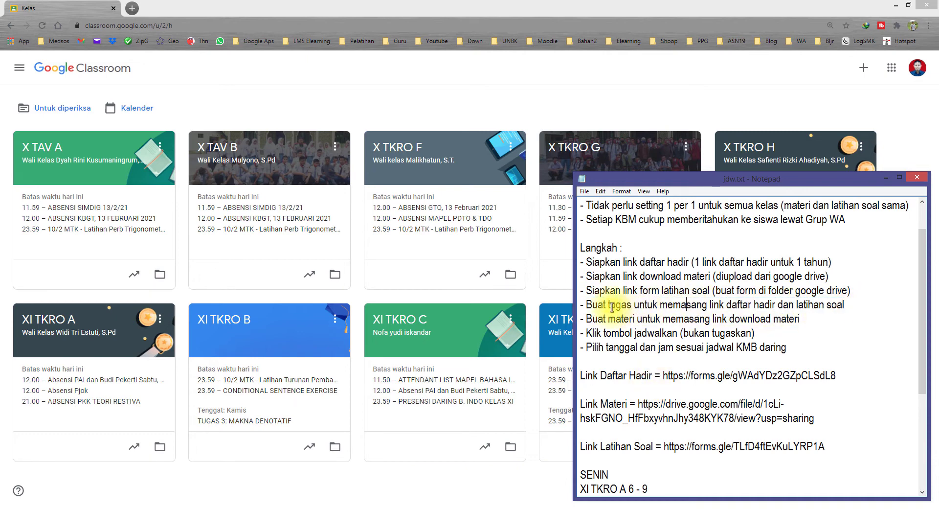
{"action": "left_click_drag", "start_coordinate": [587, 304], "coordinate": [617, 305]}
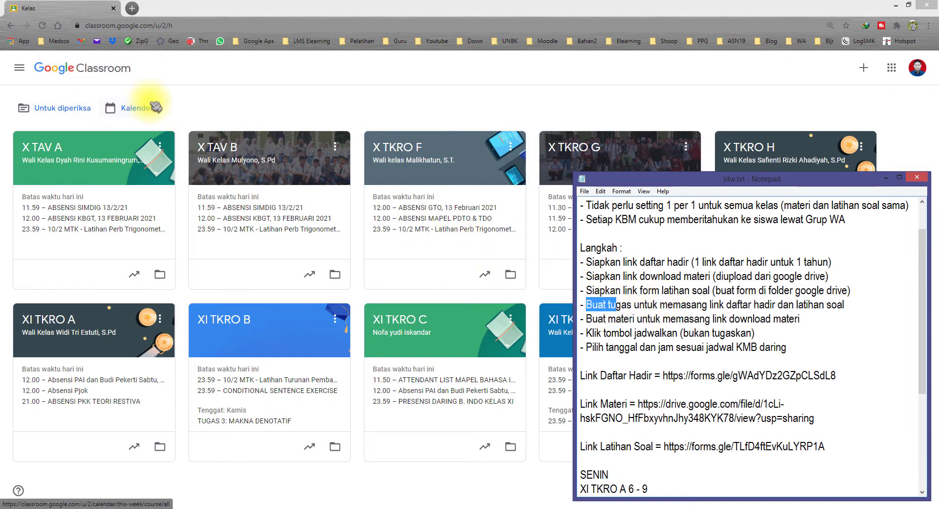
{"action": "left_click", "coordinate": [198, 72]}
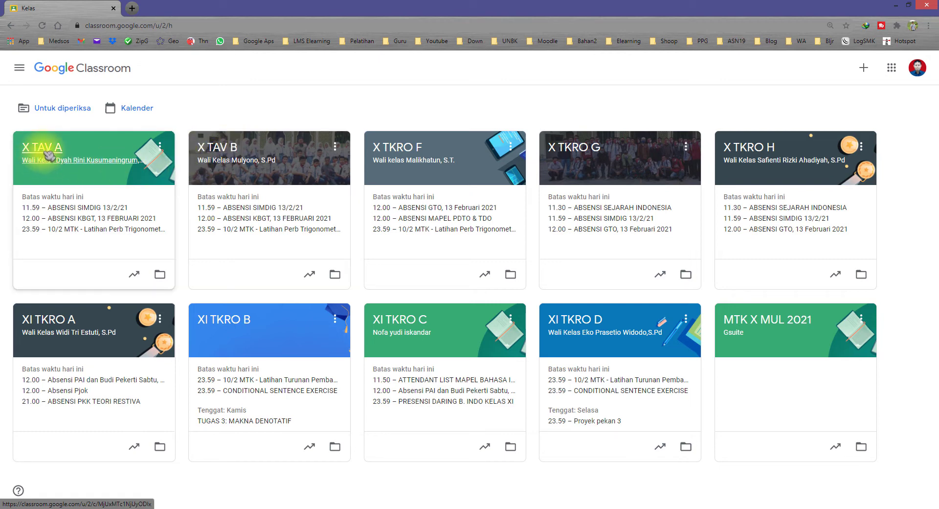
{"action": "left_click", "coordinate": [49, 154]}
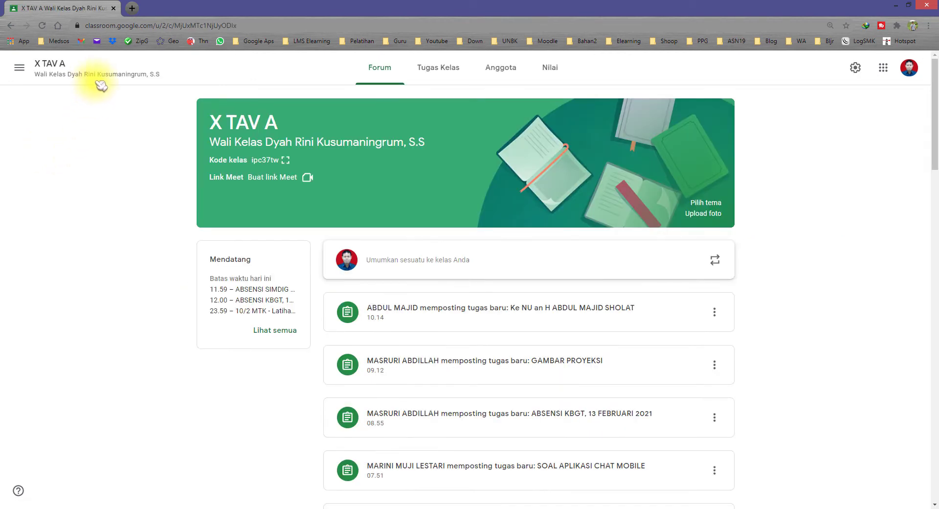
Open X TAV A's Tugas Kelas page and scroll through its topics
{"action": "left_click", "coordinate": [443, 68]}
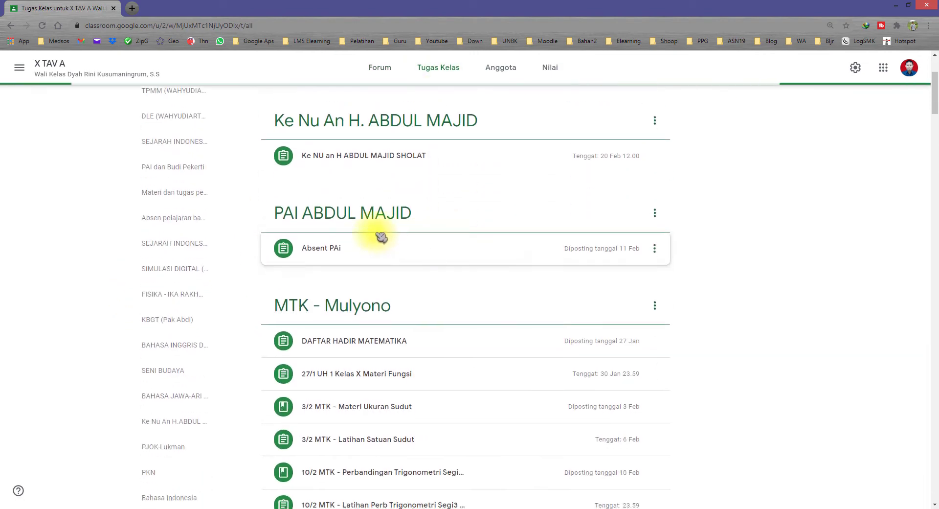
{"action": "scroll", "coordinate": [392, 220], "scroll_direction": "down", "scroll_amount": 7}
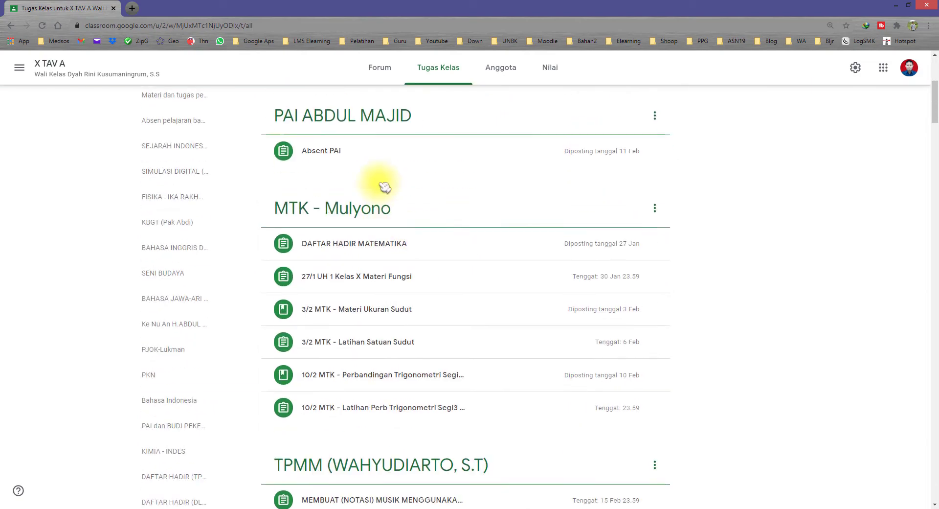
{"action": "scroll", "coordinate": [440, 244], "scroll_direction": "down", "scroll_amount": 5}
{"action": "scroll", "coordinate": [372, 239], "scroll_direction": "up", "scroll_amount": 12}
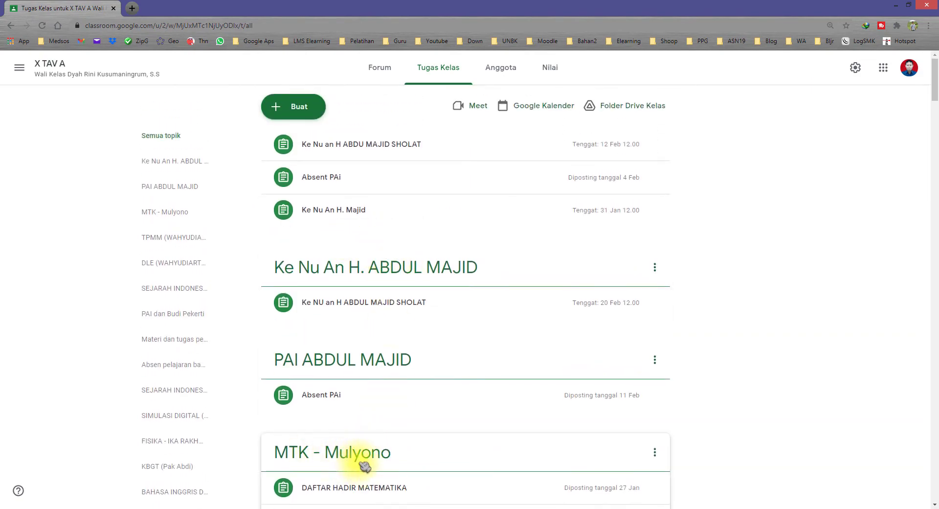
{"action": "scroll", "coordinate": [363, 450], "scroll_direction": "down", "scroll_amount": 1}
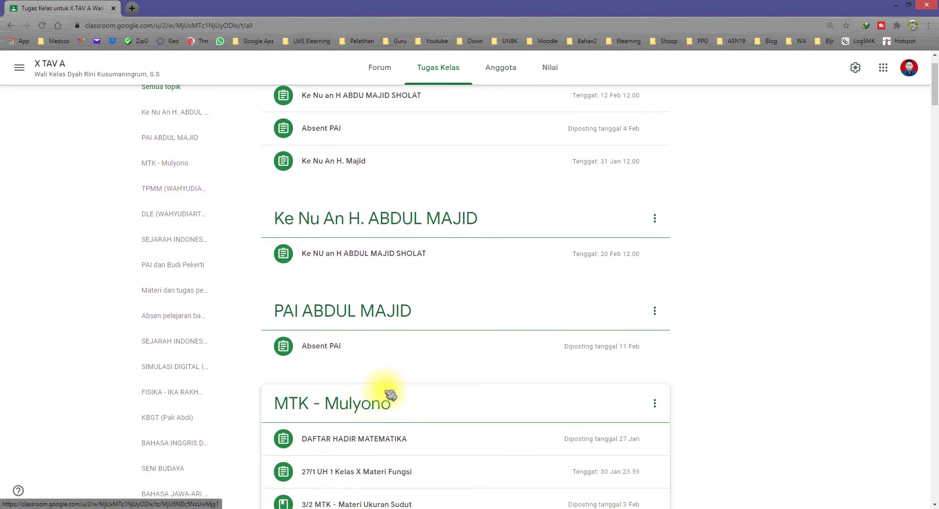
{"action": "scroll", "coordinate": [392, 392], "scroll_direction": "up", "scroll_amount": 1}
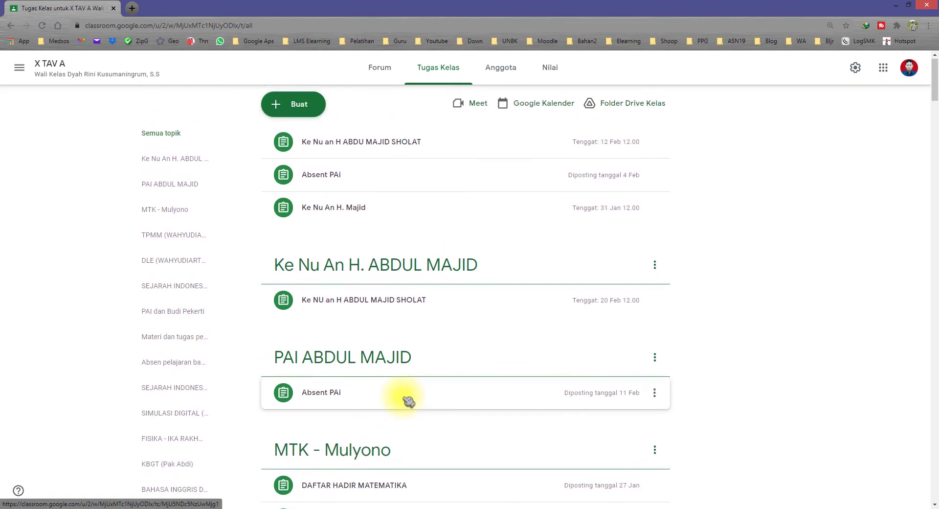
Cancel adding a new topic, then reopen the Buat list of new post types
{"action": "left_click", "coordinate": [298, 107]}
{"action": "left_click", "coordinate": [317, 282]}
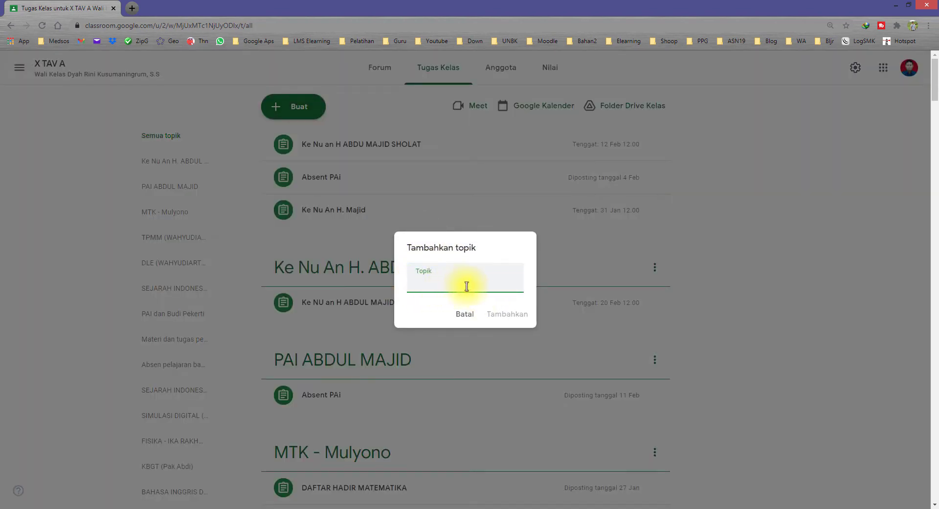
{"action": "left_click", "coordinate": [465, 314]}
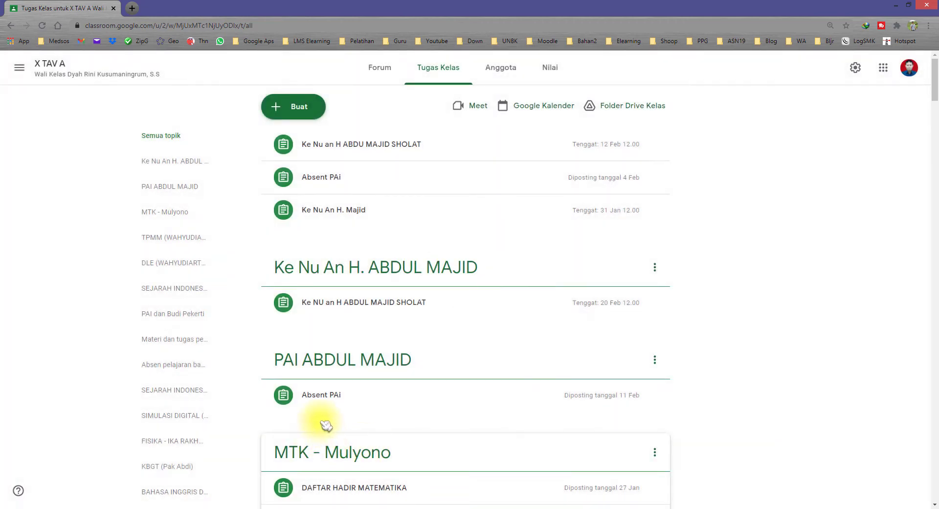
{"action": "key", "text": "alt+Tab"}
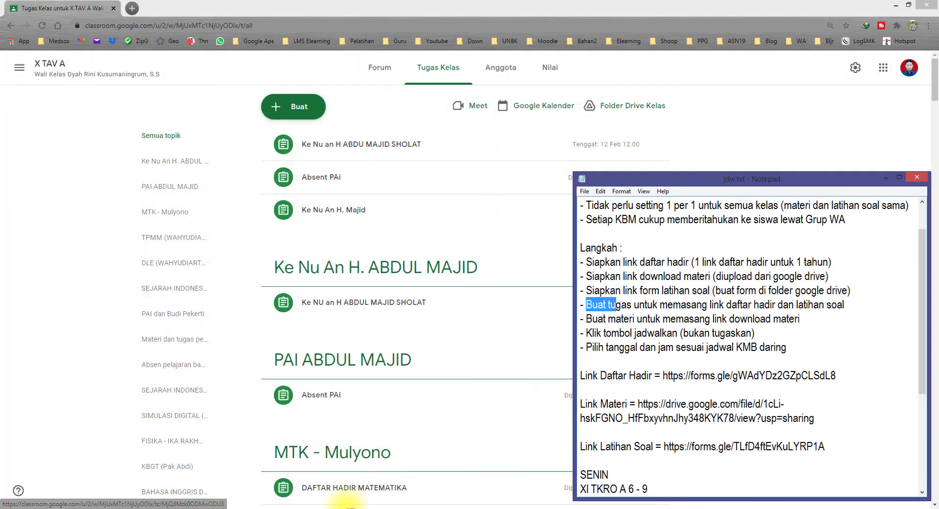
{"action": "left_click", "coordinate": [296, 106]}
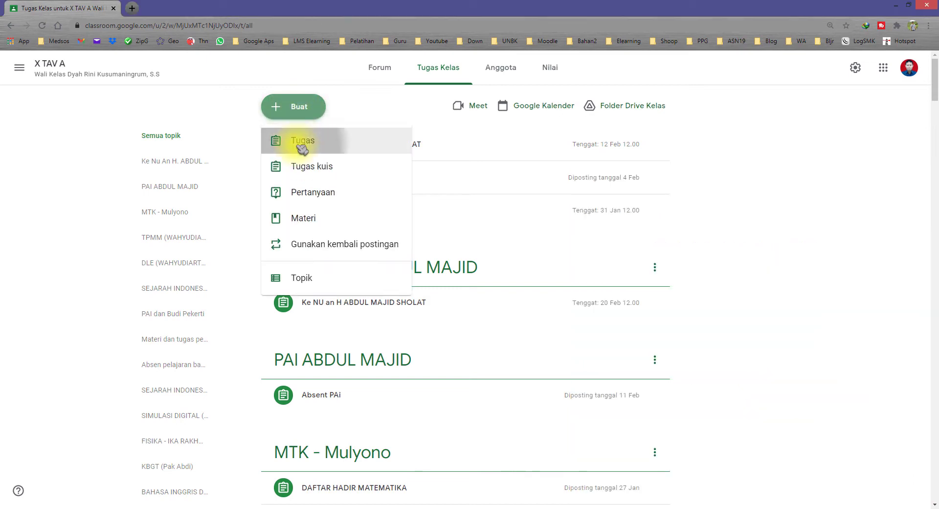
Create a Tugas titled 'Daftar hadir Matematika' with instructions 'Silahkan kalian isi daftar hadir berikut'
{"action": "left_click", "coordinate": [303, 141]}
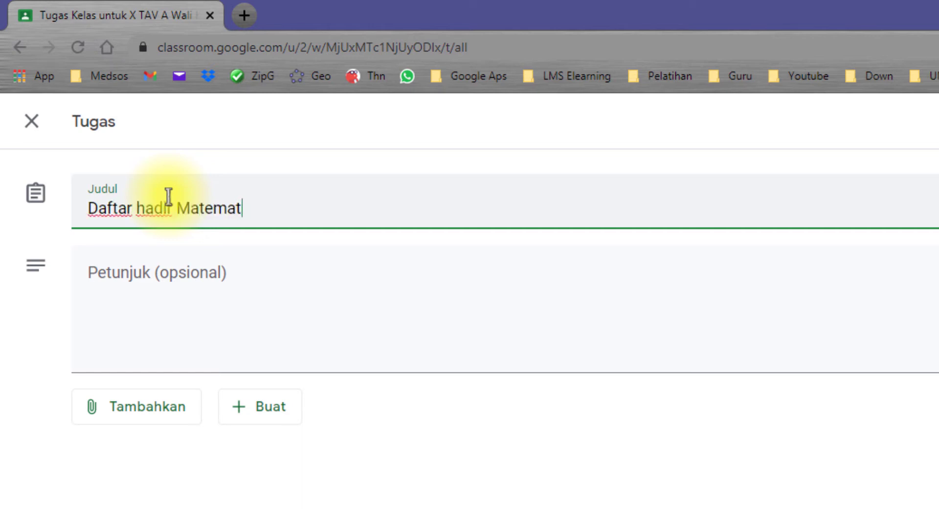
{"action": "left_click", "coordinate": [233, 282]}
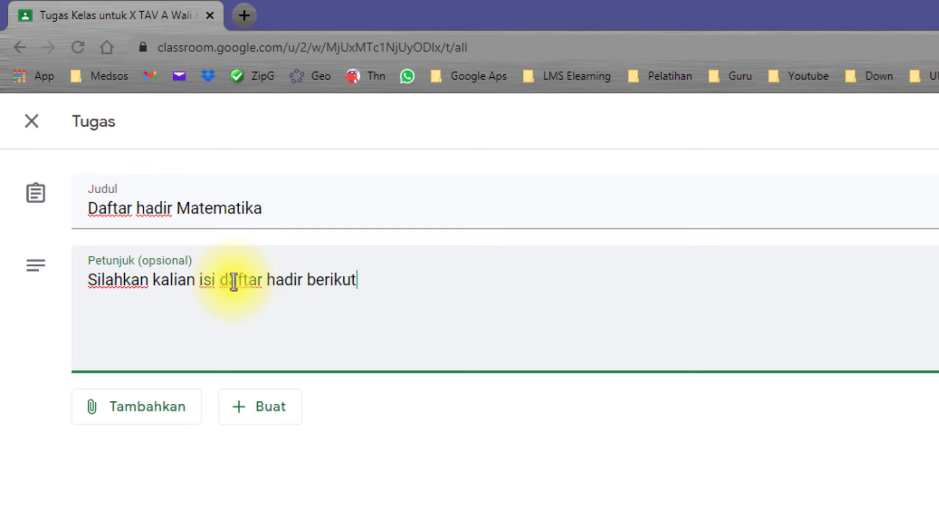
Open and dismiss the Tambahkan and Buat menus, then bring the jdw.txt notes in front
{"action": "left_click", "coordinate": [146, 408]}
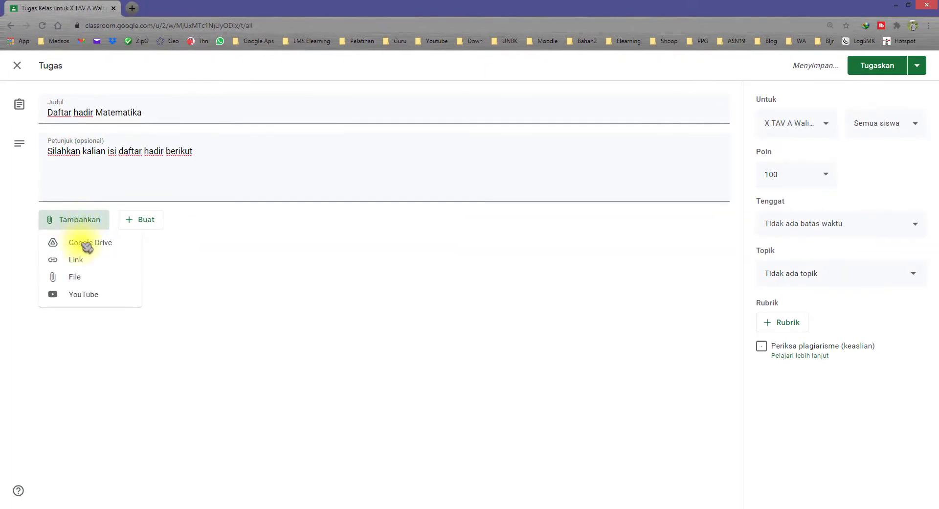
{"action": "left_click", "coordinate": [220, 271]}
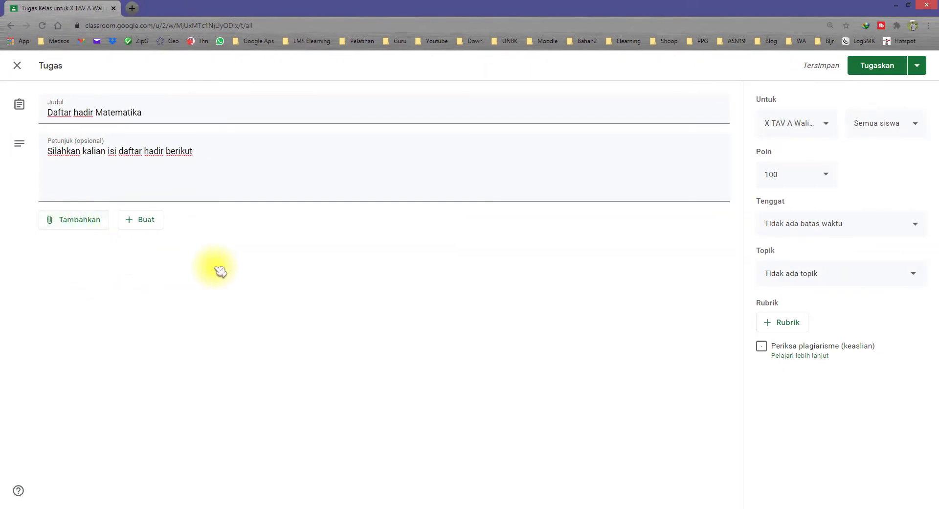
{"action": "left_click", "coordinate": [97, 231]}
{"action": "left_click", "coordinate": [178, 269]}
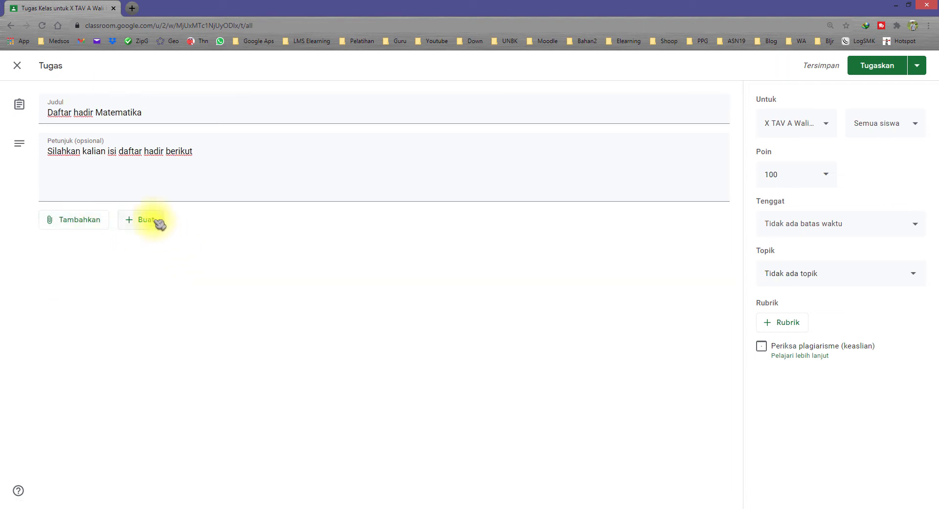
{"action": "left_click", "coordinate": [156, 221]}
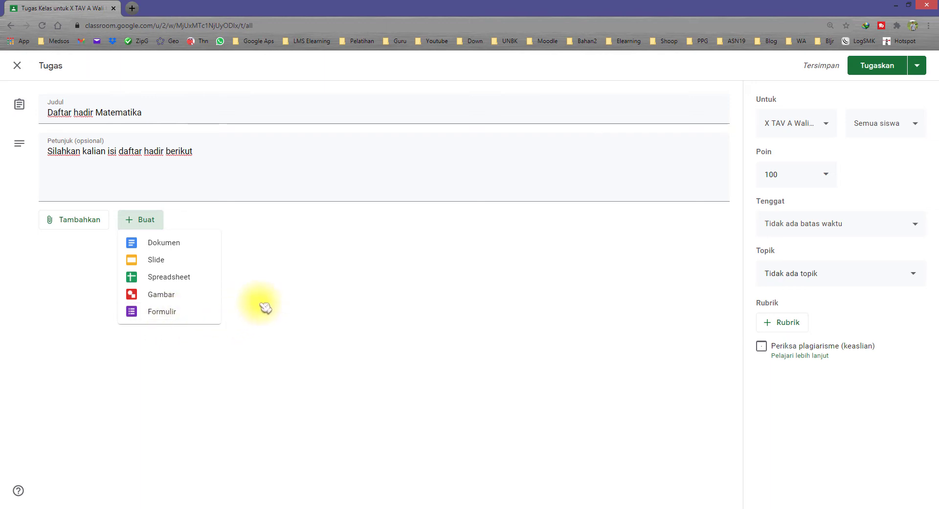
{"action": "left_click", "coordinate": [281, 297]}
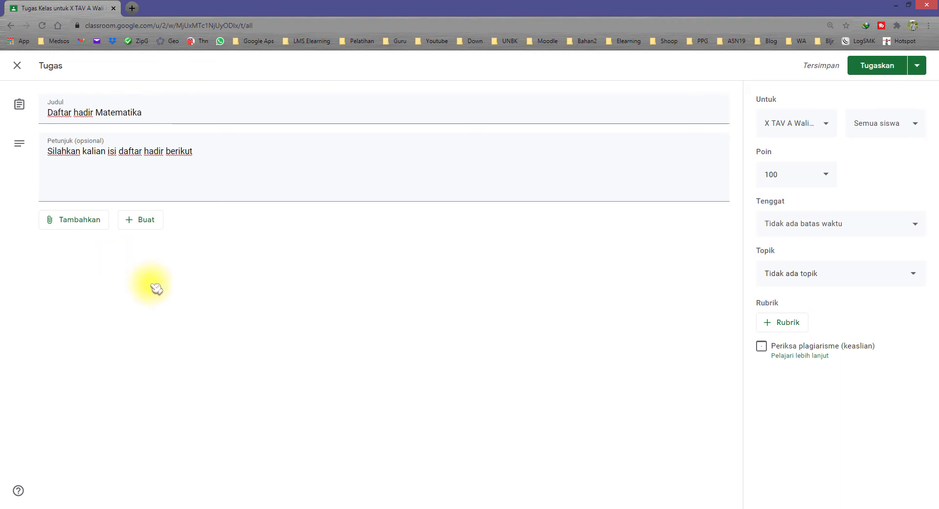
{"action": "left_click", "coordinate": [157, 506]}
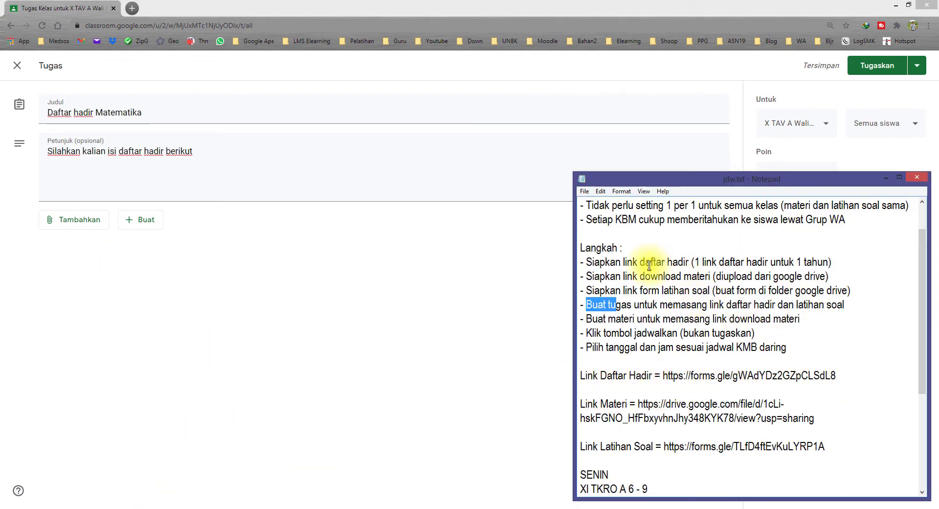
Read the Langkah steps in jdw.txt, select the Link Daftar Hadir form URL, and return to Chrome
{"action": "left_click_drag", "start_coordinate": [600, 262], "coordinate": [690, 263]}
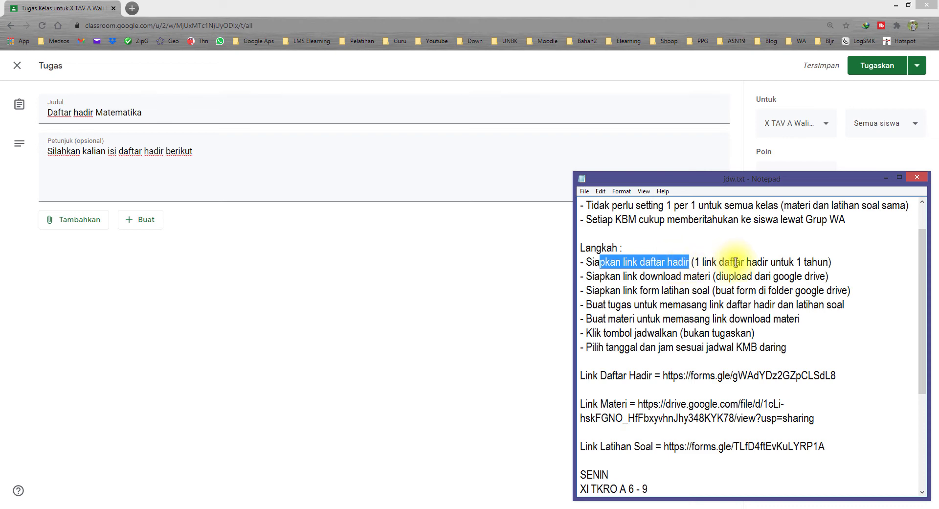
{"action": "left_click_drag", "start_coordinate": [830, 263], "coordinate": [699, 261]}
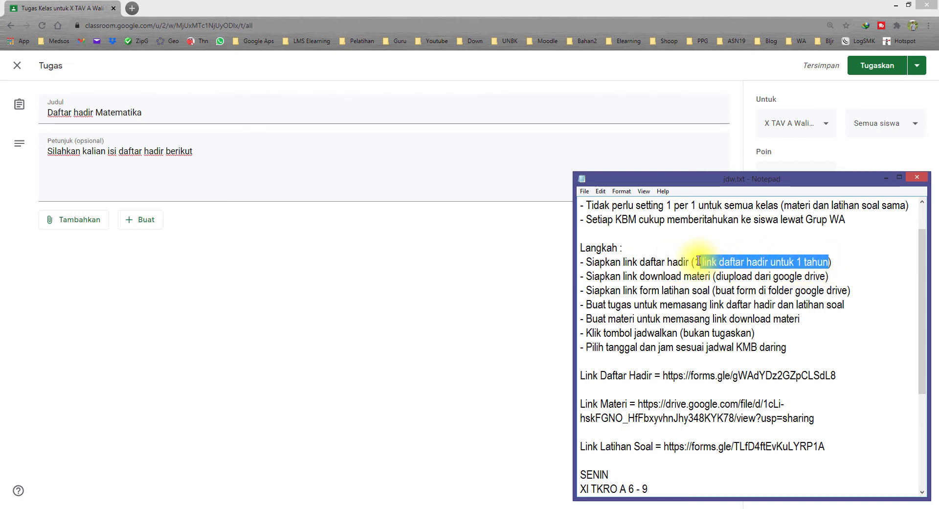
{"action": "left_click_drag", "start_coordinate": [600, 262], "coordinate": [698, 263]}
{"action": "left_click_drag", "start_coordinate": [837, 262], "coordinate": [586, 260]}
{"action": "left_click", "coordinate": [641, 262]}
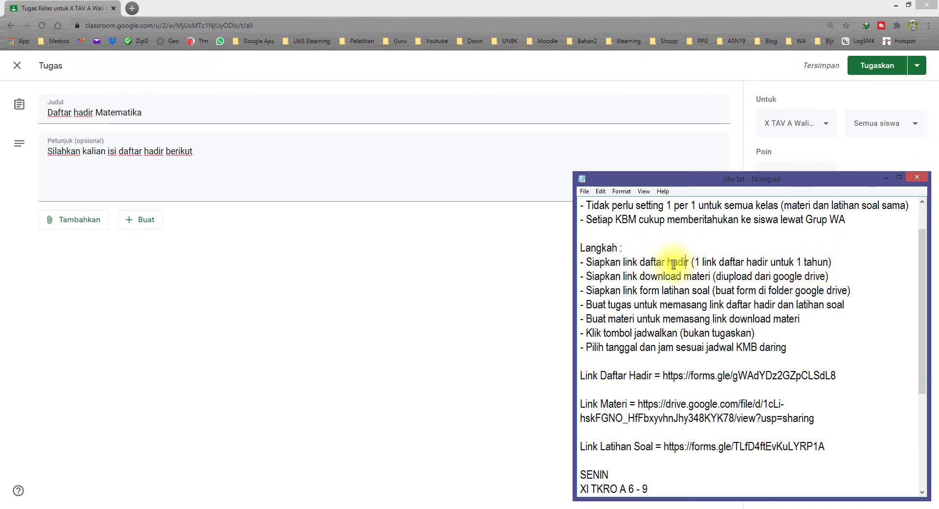
{"action": "left_click_drag", "start_coordinate": [827, 262], "coordinate": [607, 248]}
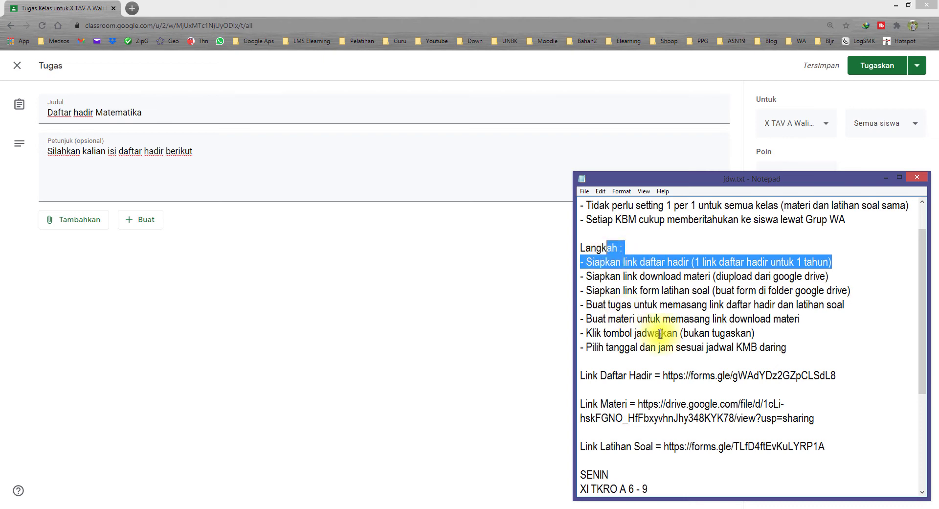
{"action": "left_click_drag", "start_coordinate": [841, 378], "coordinate": [675, 370]}
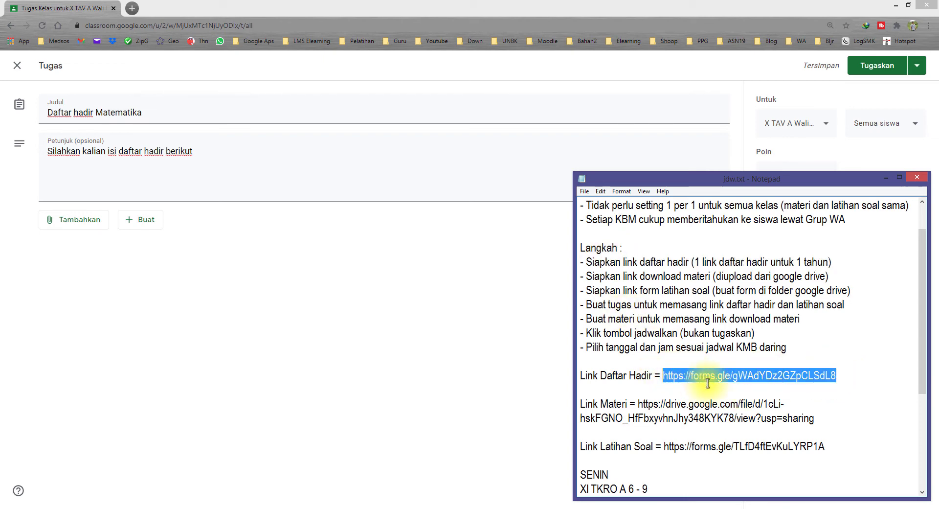
{"action": "left_click", "coordinate": [308, 333]}
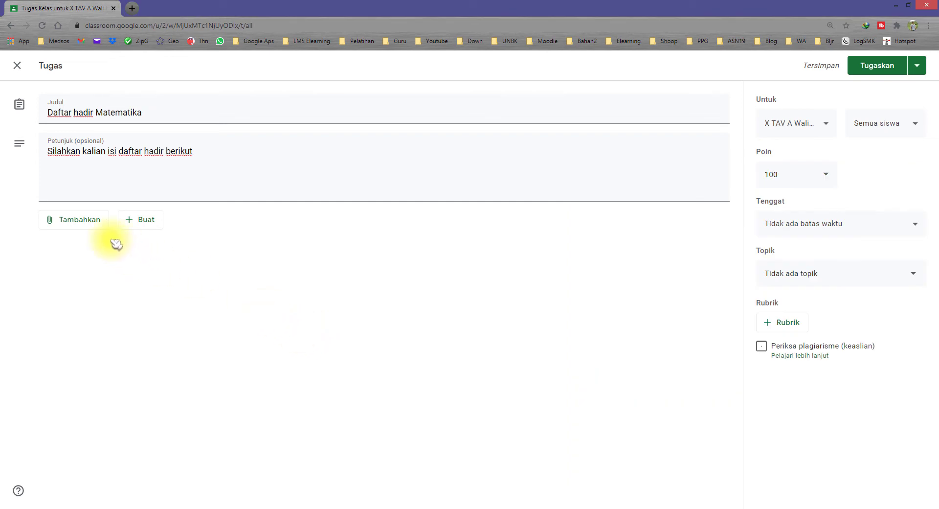
Attach the pasted forms.gle DAFTAR HADIR KELAS X SEMESTER 2 link as a Link attachment
{"action": "left_click", "coordinate": [93, 221]}
{"action": "left_click", "coordinate": [92, 259]}
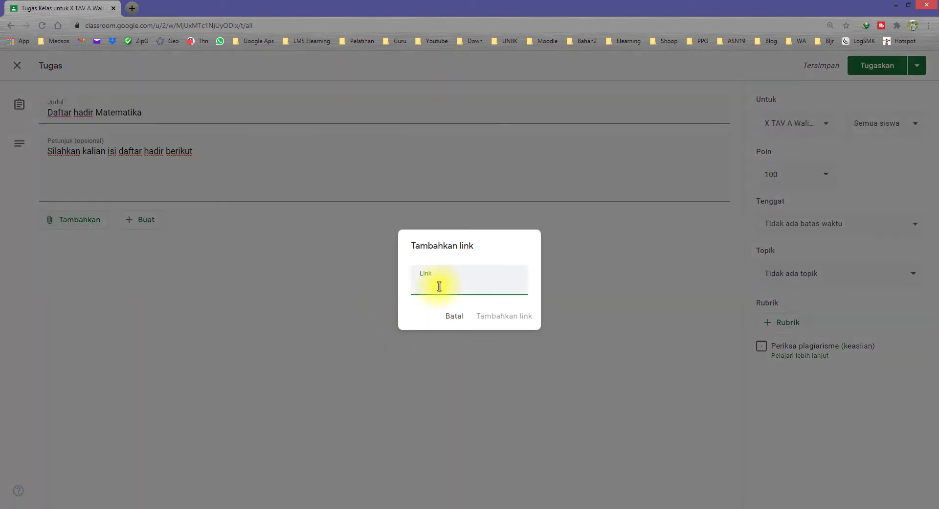
{"action": "left_click", "coordinate": [511, 318]}
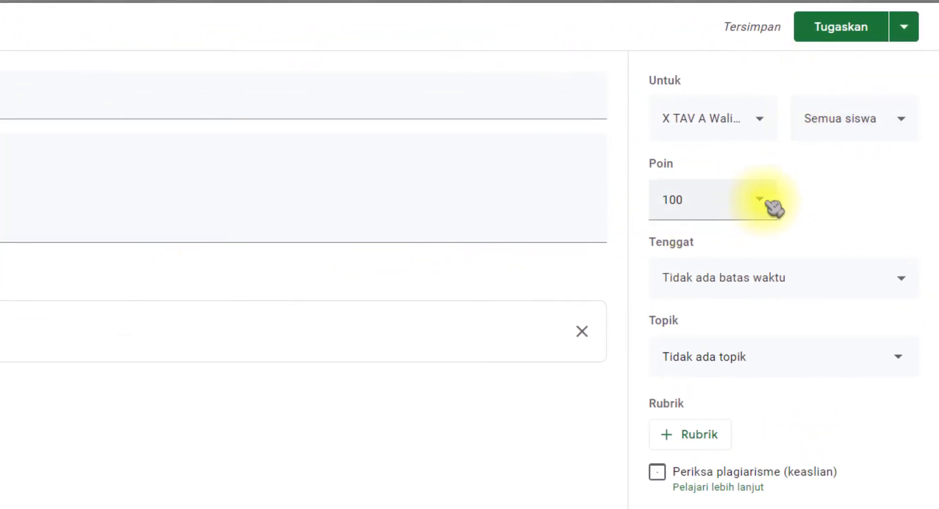
Set Poin to Tidak dinilai and file the assignment under topic MTK - Mulyono
{"action": "left_click", "coordinate": [769, 201]}
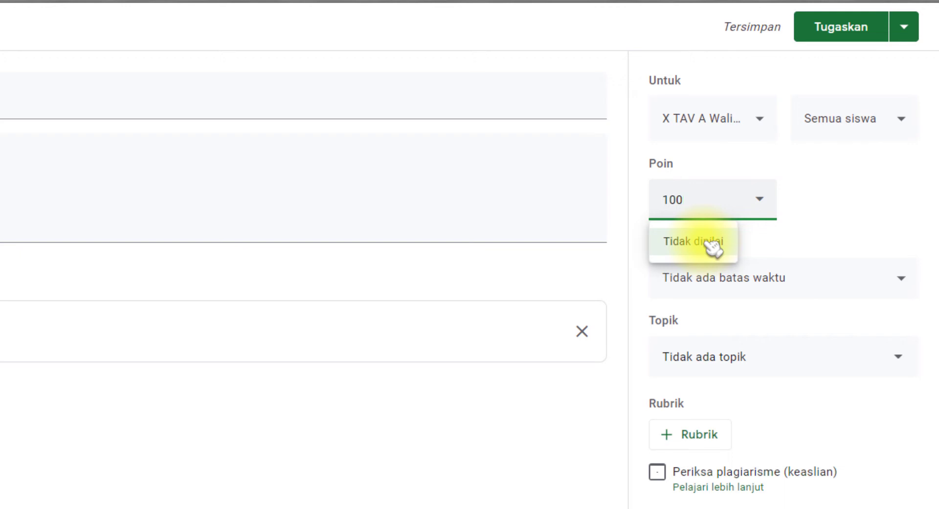
{"action": "left_click", "coordinate": [715, 247]}
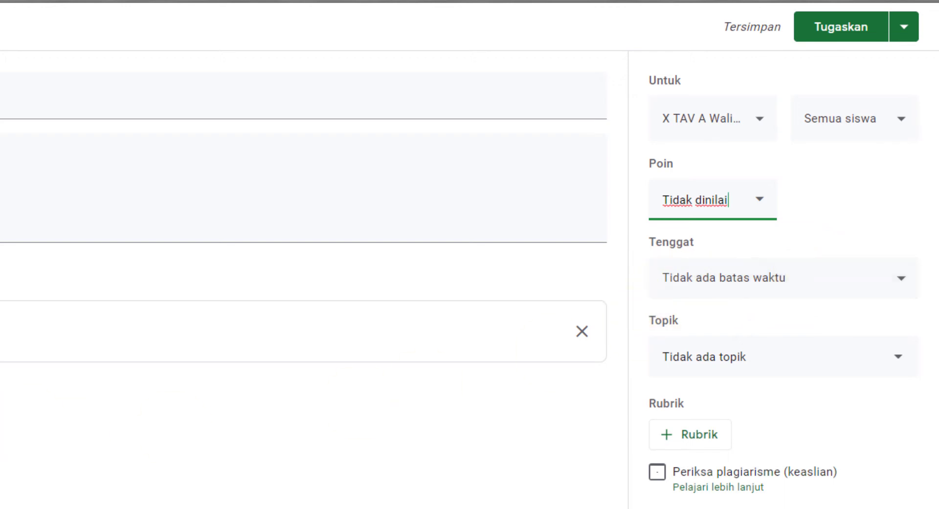
{"action": "left_click", "coordinate": [747, 365]}
{"action": "scroll", "coordinate": [807, 502], "scroll_direction": "down", "scroll_amount": 3}
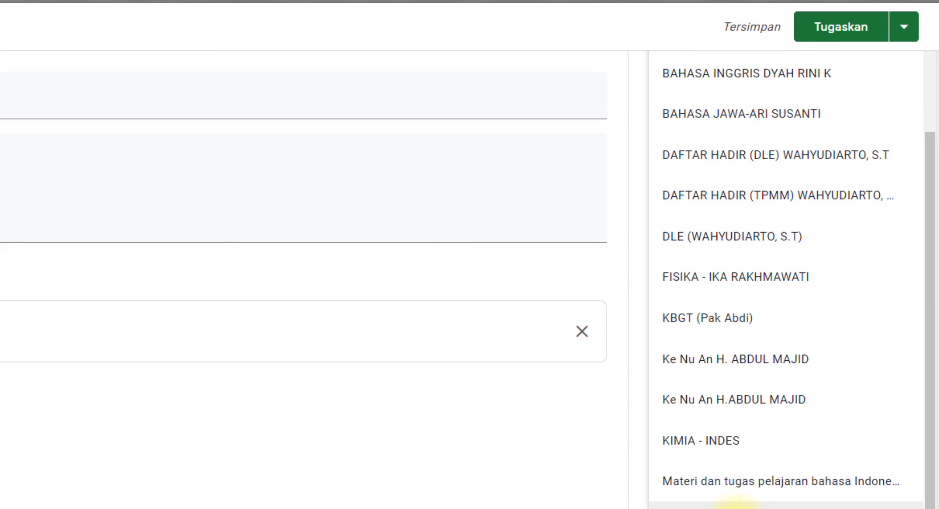
{"action": "left_click", "coordinate": [724, 505]}
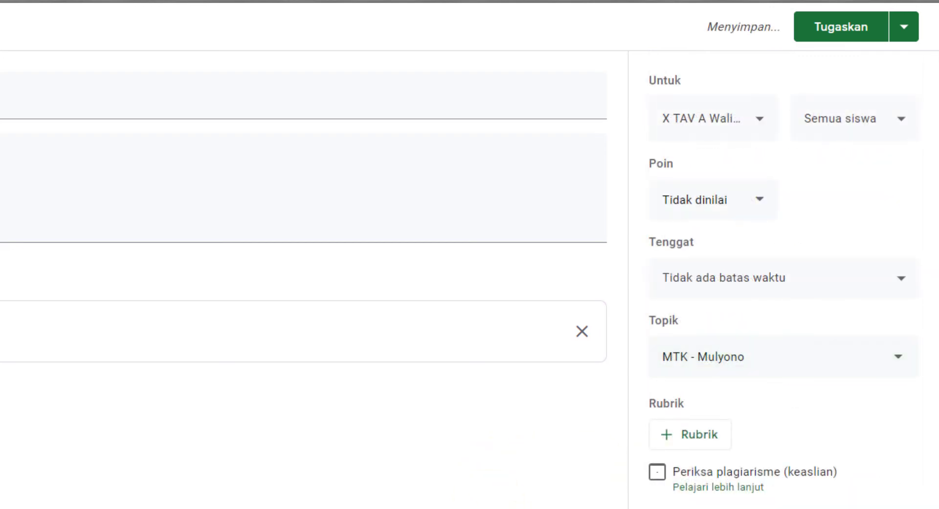
{"action": "key", "text": "alt+Tab"}
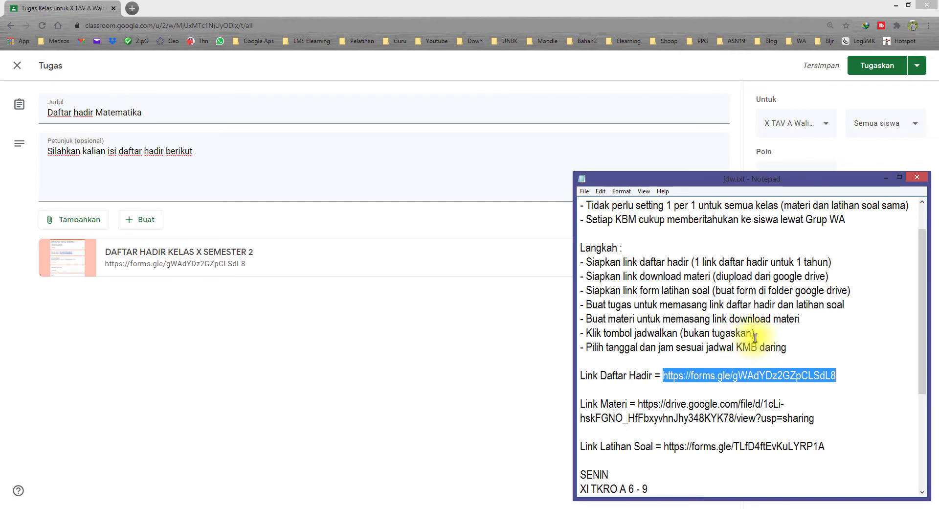
Review the scheduling step in jdw.txt, glancing at the assignment's Tugaskan posting options
{"action": "left_click_drag", "start_coordinate": [770, 337], "coordinate": [609, 334]}
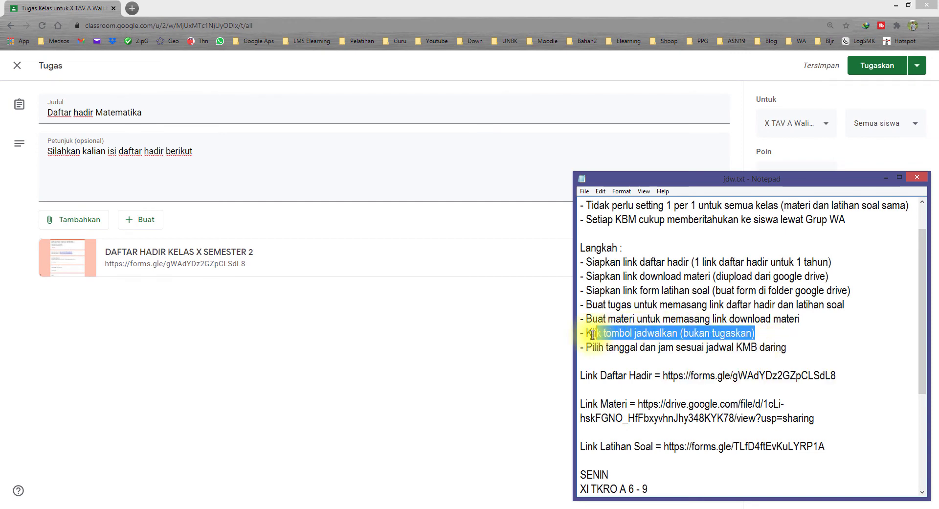
{"action": "left_click", "coordinate": [825, 7]}
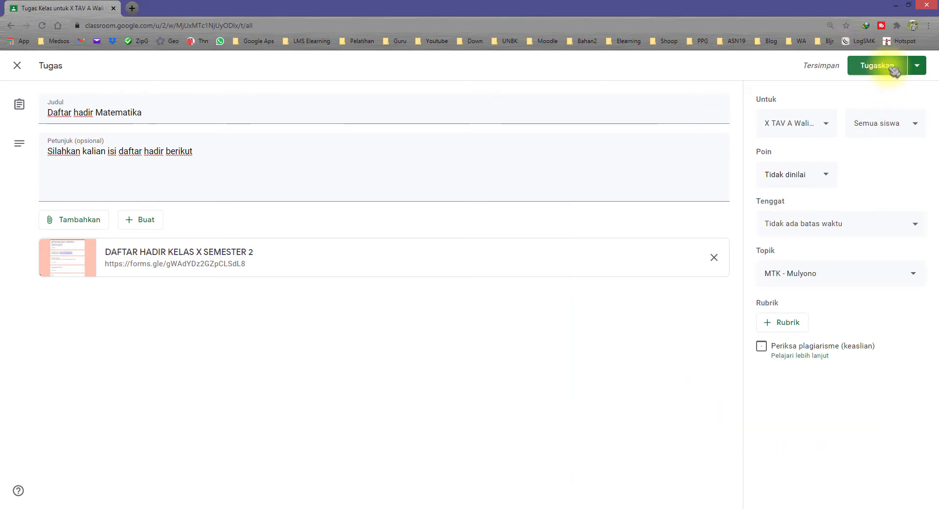
{"action": "left_click", "coordinate": [918, 67]}
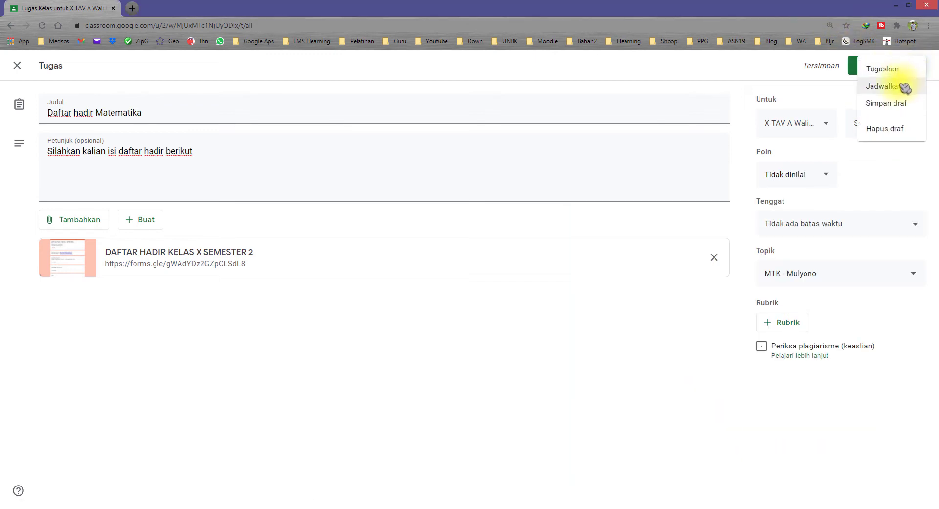
{"action": "left_click", "coordinate": [151, 505]}
{"action": "left_click", "coordinate": [673, 404]}
{"action": "scroll", "coordinate": [675, 411], "scroll_direction": "down", "scroll_amount": 1}
{"action": "scroll", "coordinate": [675, 411], "scroll_direction": "down", "scroll_amount": 3}
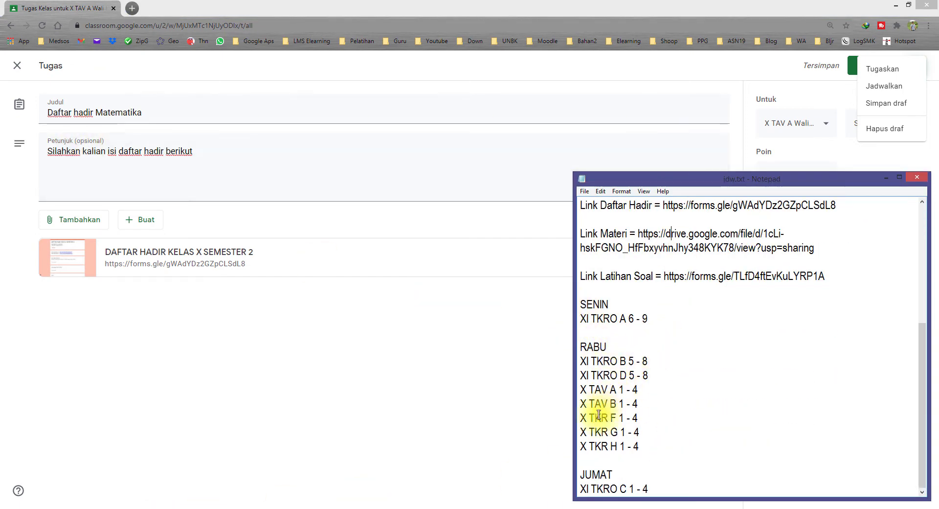
Check the X TAV A 1 - 4 lesson slot and today's date on the system calendar
{"action": "mouse_move", "coordinate": [580, 389]}
{"action": "left_mouse_down"}
{"action": "mouse_move", "coordinate": [649, 388]}
{"action": "mouse_move", "coordinate": [571, 388]}
{"action": "left_mouse_up"}
{"action": "left_click", "coordinate": [659, 385]}
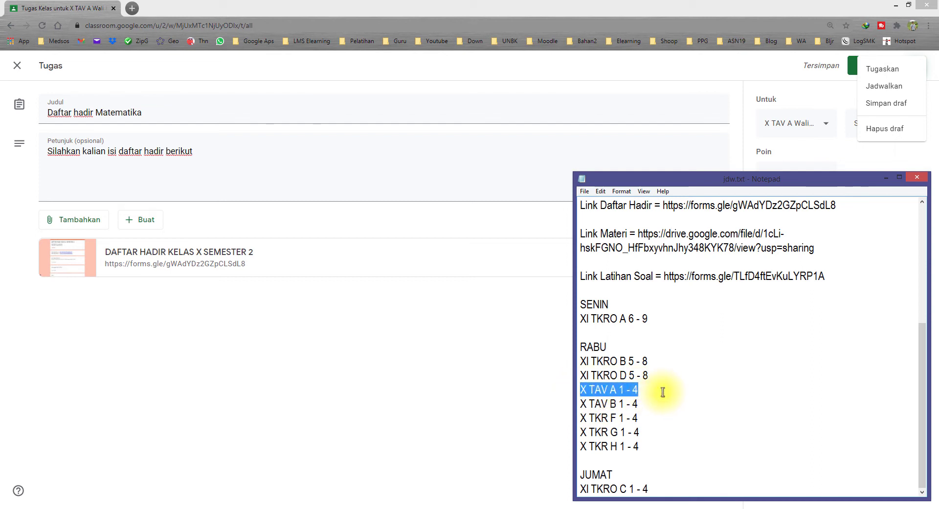
{"action": "left_click_drag", "start_coordinate": [582, 303], "coordinate": [650, 311]}
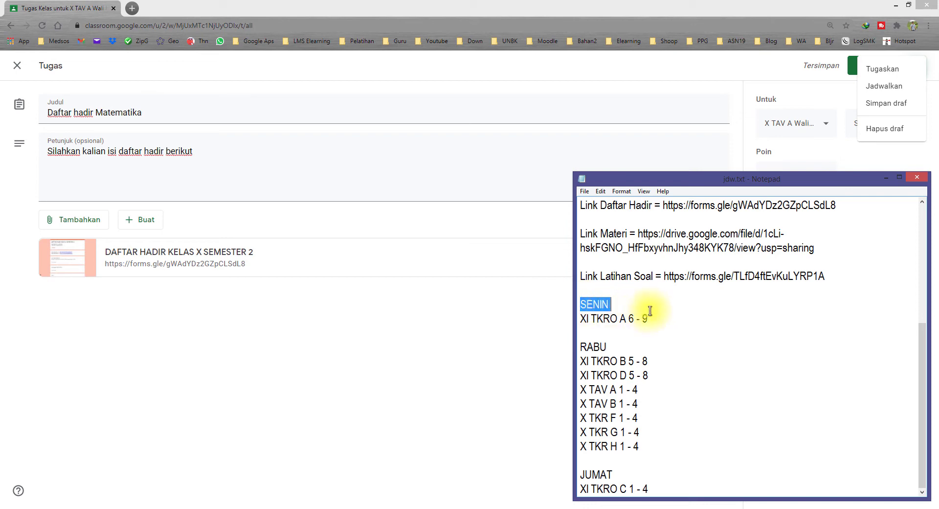
{"action": "left_click", "coordinate": [657, 389]}
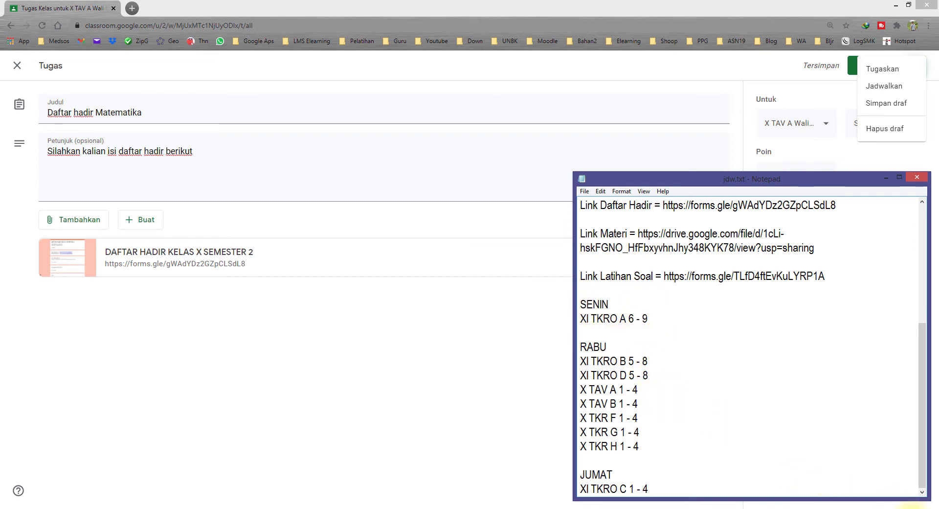
{"action": "left_click", "coordinate": [908, 507]}
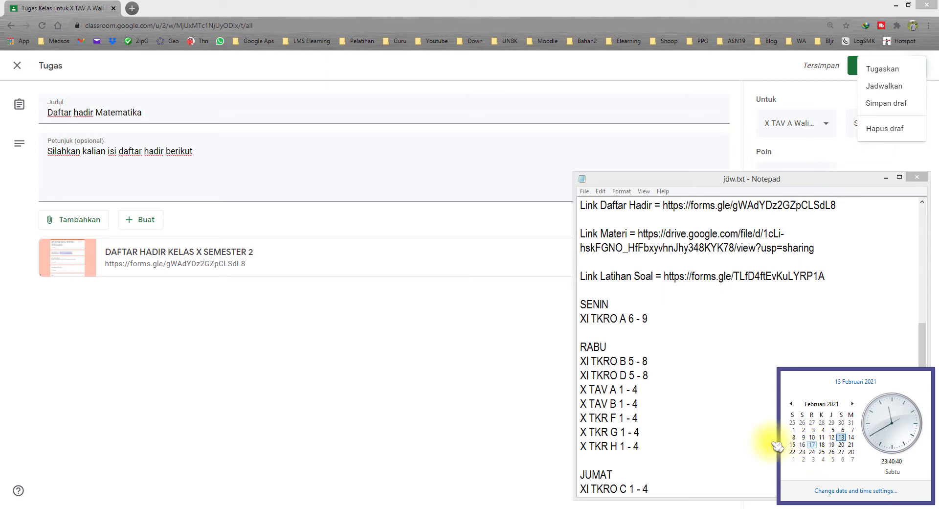
{"action": "left_click", "coordinate": [658, 392]}
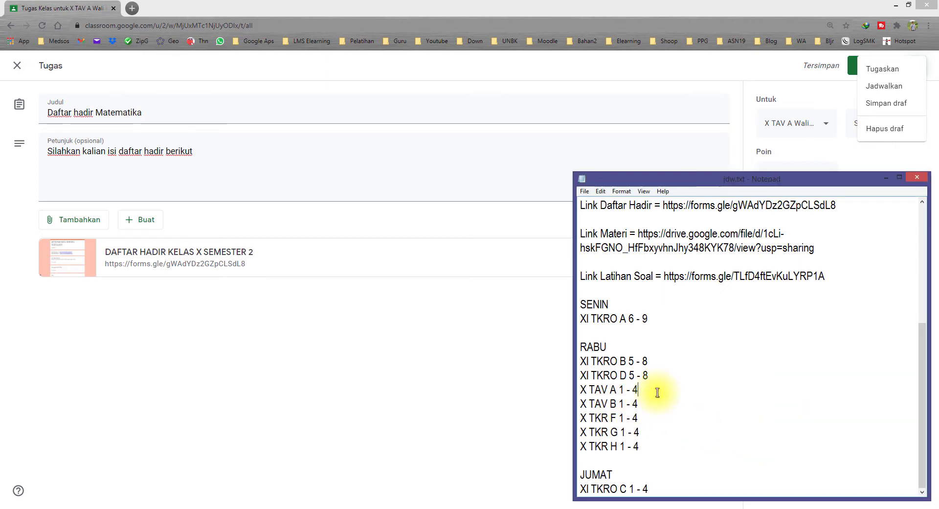
Return to the assignment, preview the attached attendance form, and open the Tugaskan options
{"action": "left_click", "coordinate": [514, 340]}
{"action": "left_click", "coordinate": [652, 278]}
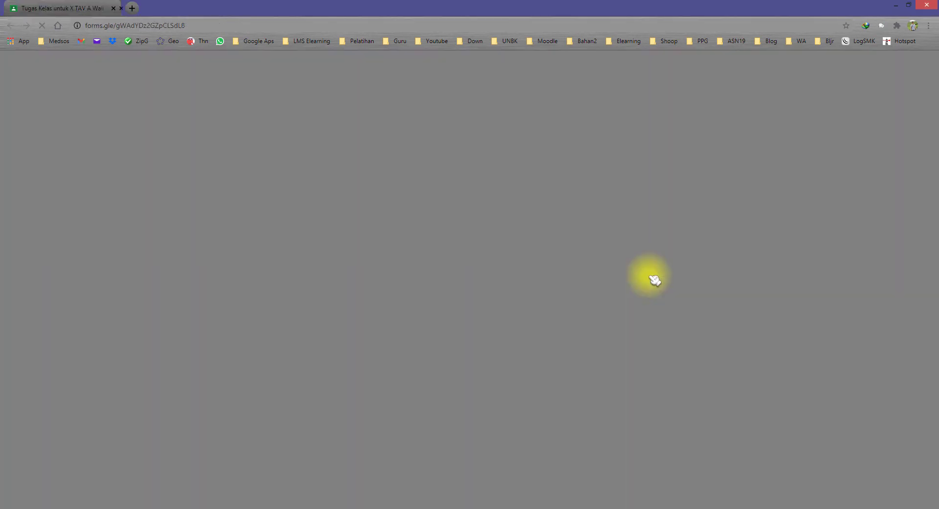
{"action": "left_click", "coordinate": [230, 8]}
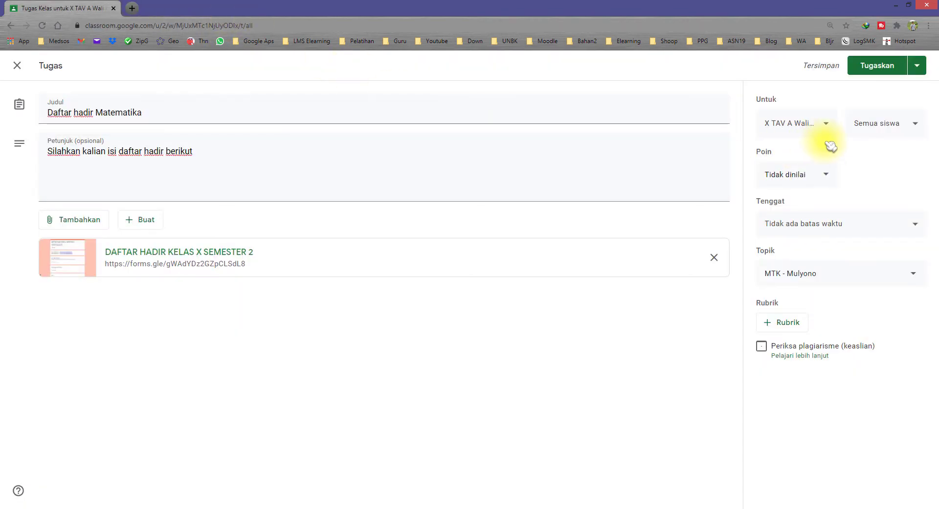
{"action": "left_click", "coordinate": [917, 65]}
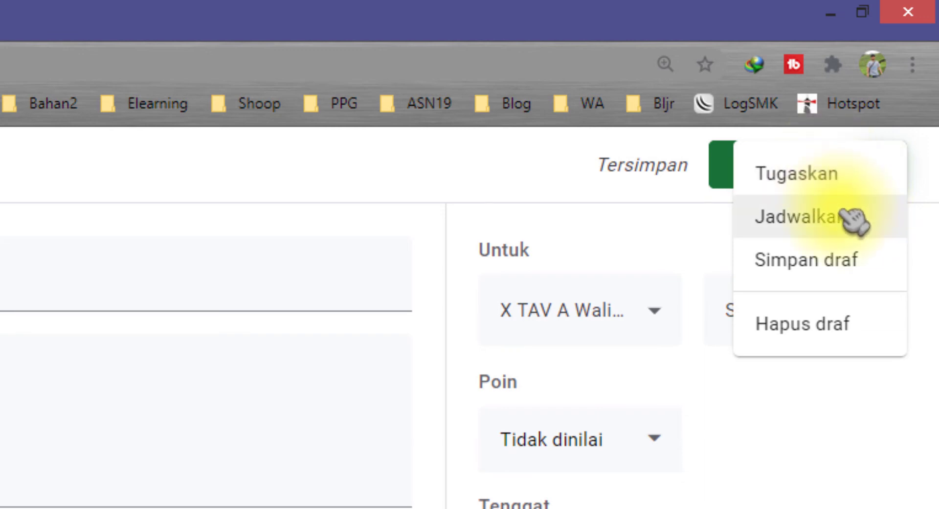
{"action": "left_click", "coordinate": [853, 226]}
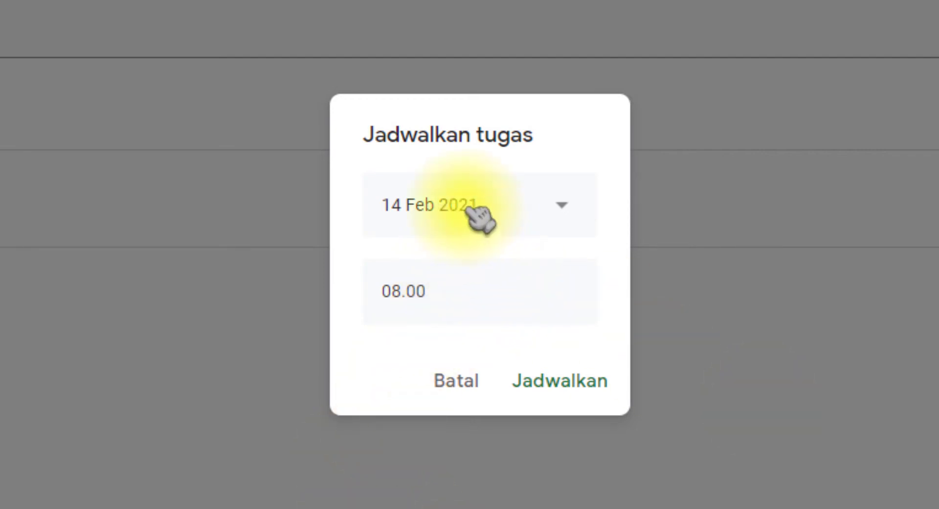
{"action": "left_click", "coordinate": [480, 220]}
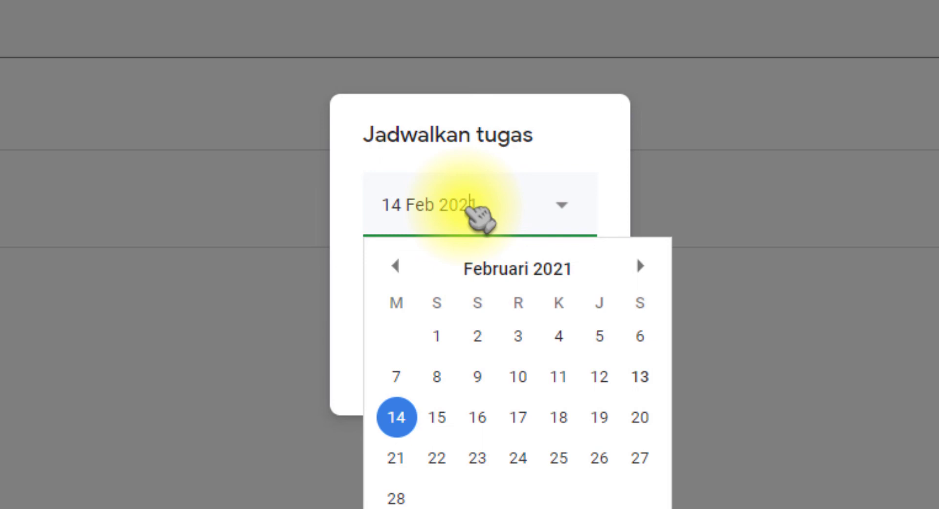
{"action": "left_click", "coordinate": [528, 426]}
{"action": "left_click", "coordinate": [455, 300]}
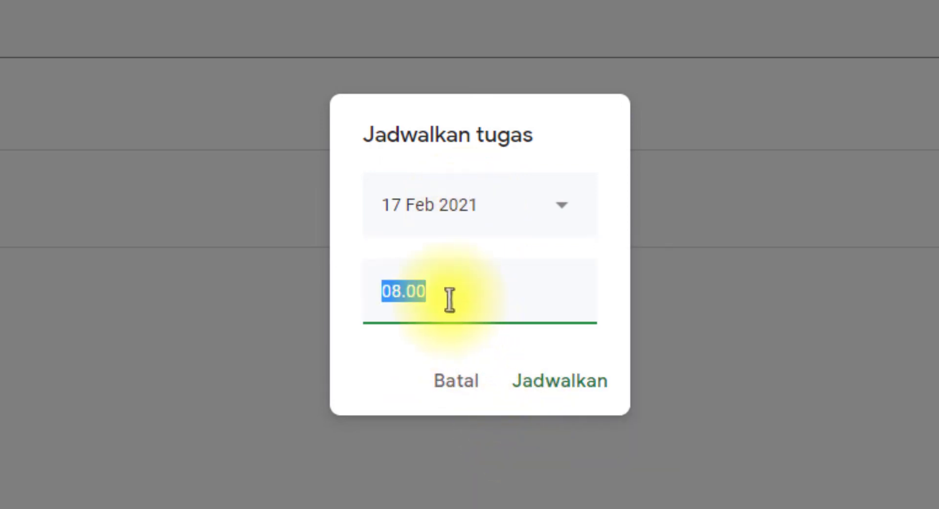
{"action": "left_click", "coordinate": [399, 291]}
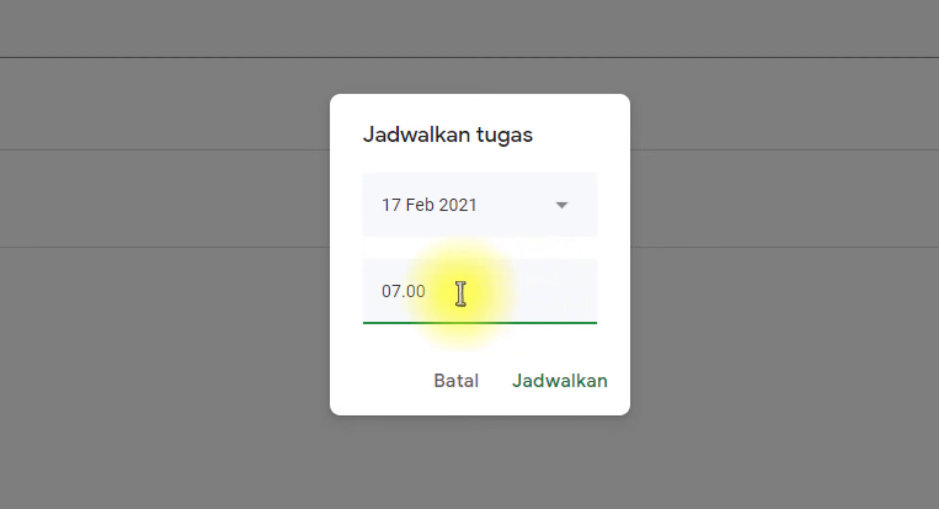
{"action": "left_click_drag", "start_coordinate": [459, 295], "coordinate": [336, 293]}
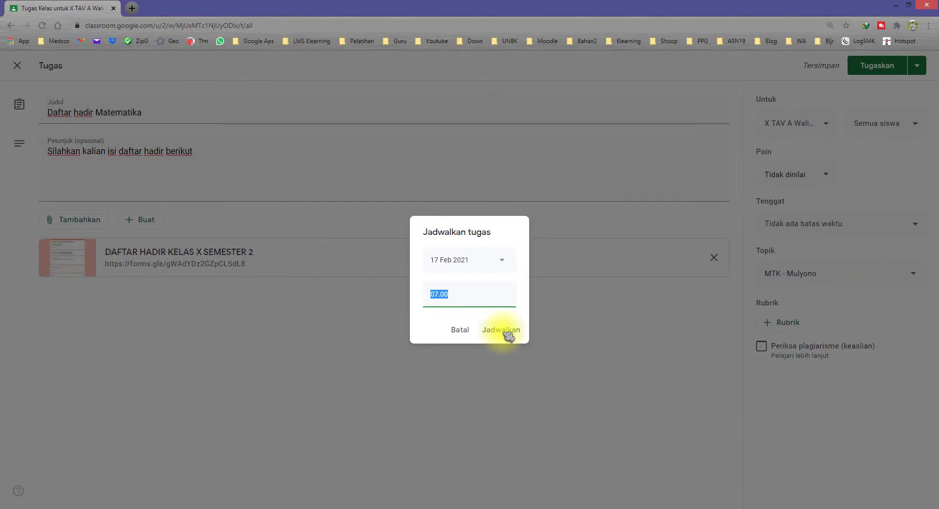
{"action": "left_click", "coordinate": [463, 331]}
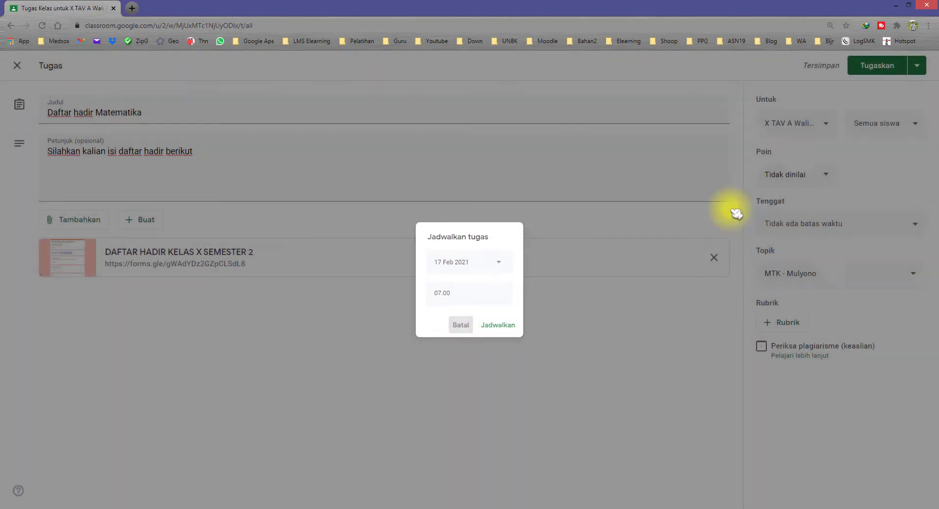
Add X TKRO F, G and H to the recipients, making 5 classes
{"action": "left_click", "coordinate": [831, 128]}
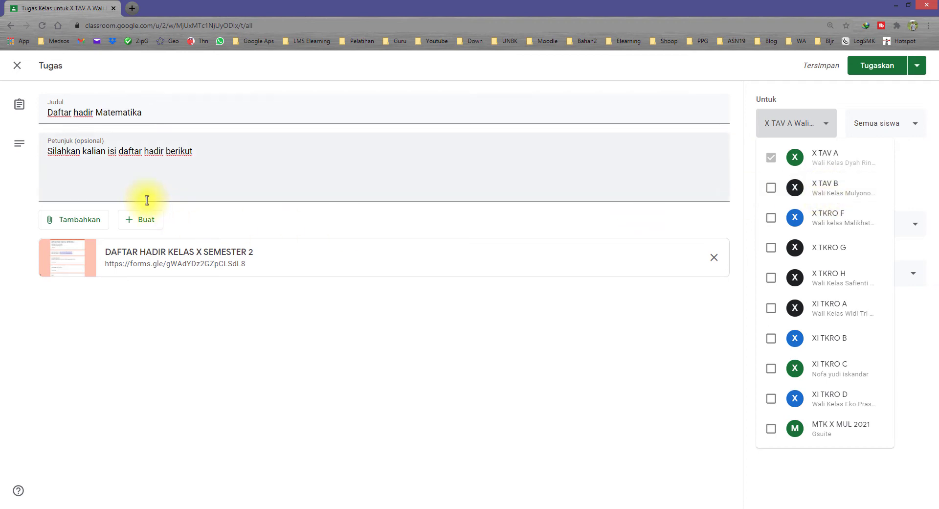
{"action": "left_click", "coordinate": [838, 226]}
{"action": "left_click", "coordinate": [837, 257]}
{"action": "left_click", "coordinate": [838, 284]}
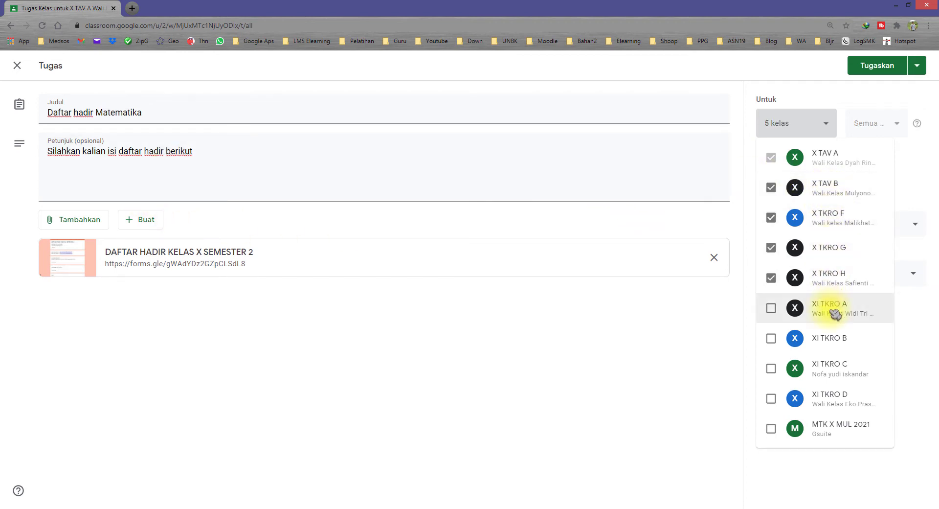
{"action": "left_click", "coordinate": [901, 98]}
{"action": "left_click", "coordinate": [924, 67]}
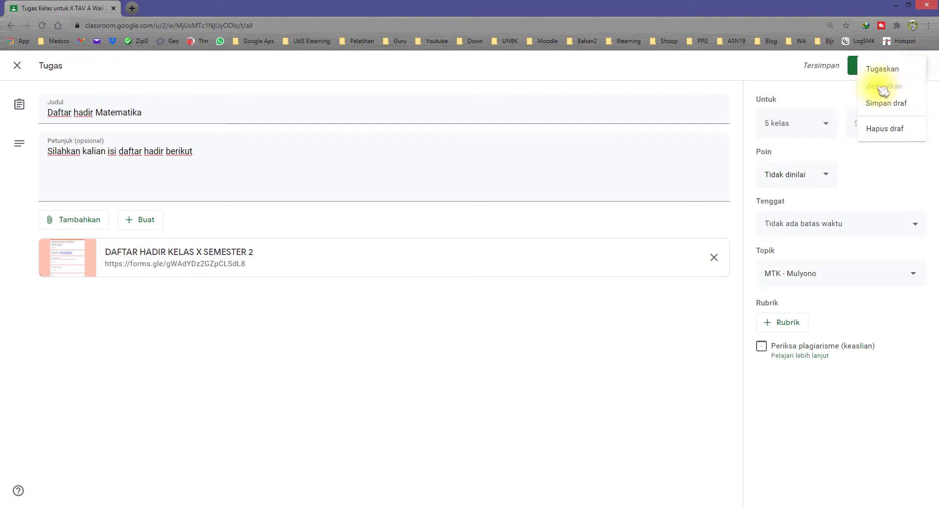
{"action": "left_click", "coordinate": [807, 100]}
Remove X TKRO G, X TKRO F and X TAV B, leaving X TAV A only
{"action": "left_click", "coordinate": [827, 125]}
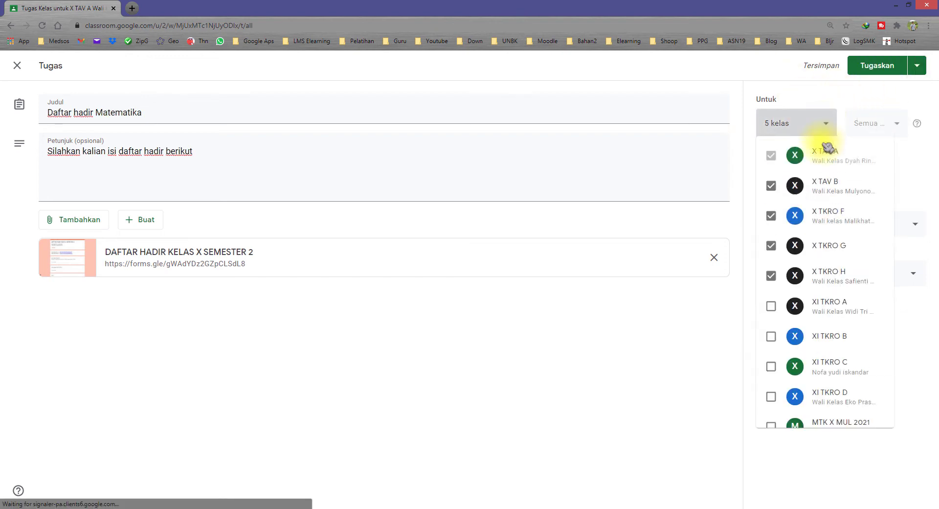
{"action": "left_click", "coordinate": [830, 247]}
{"action": "left_click", "coordinate": [827, 218]}
{"action": "left_click", "coordinate": [825, 187]}
{"action": "left_click", "coordinate": [755, 294]}
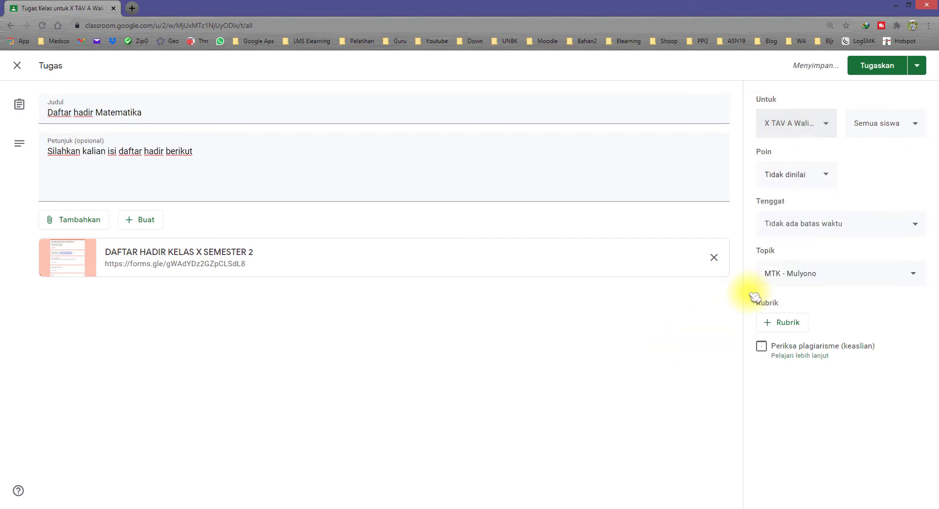
Choose Jadwalkan and set the posting date to 17 Feb 2021
{"action": "left_click", "coordinate": [916, 66]}
{"action": "left_click", "coordinate": [886, 88]}
{"action": "left_click", "coordinate": [473, 264]}
{"action": "left_click", "coordinate": [486, 344]}
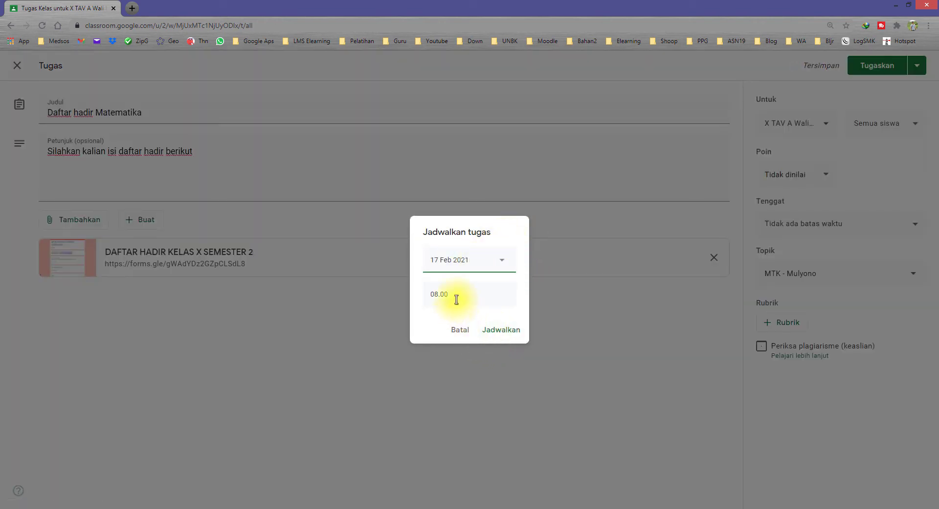
Change the posting time to 07.00 and confirm the 17 Feb 2021 schedule
{"action": "left_click", "coordinate": [440, 294]}
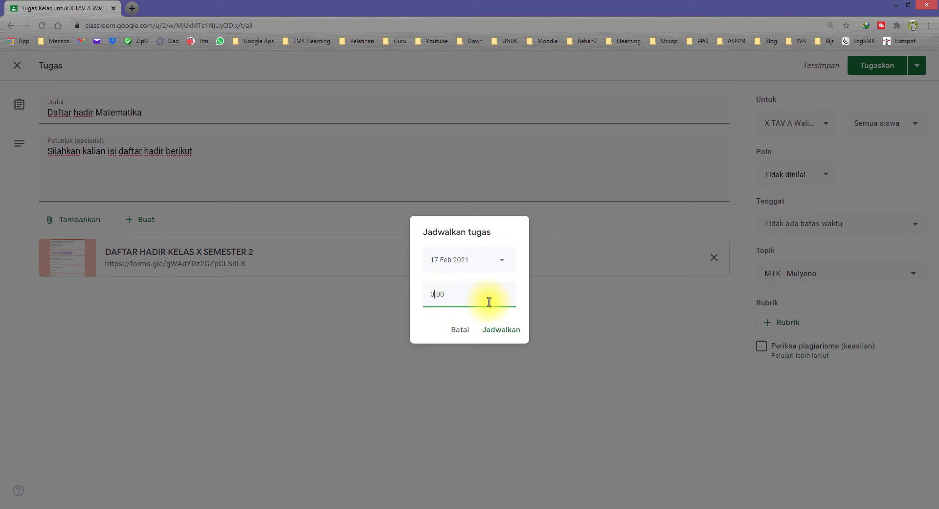
{"action": "left_click", "coordinate": [502, 335]}
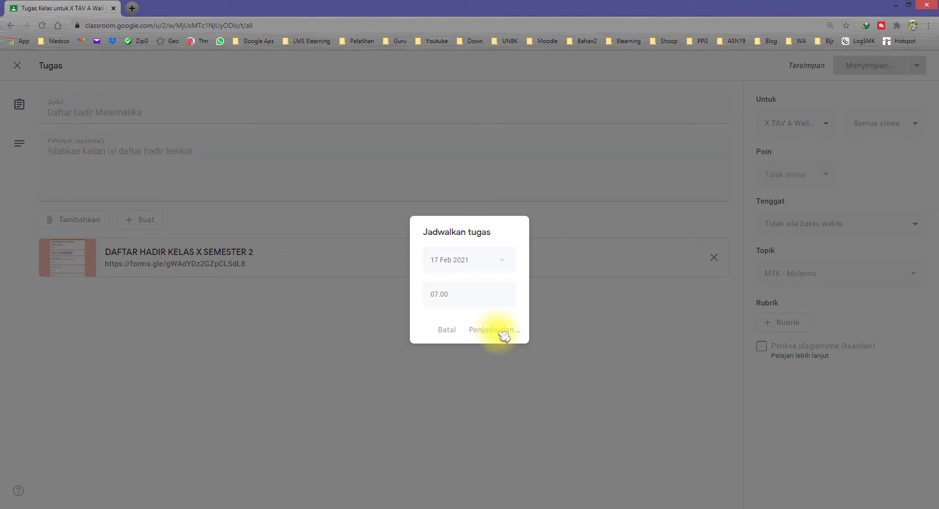
{"action": "scroll", "coordinate": [550, 331], "scroll_direction": "down", "scroll_amount": 5}
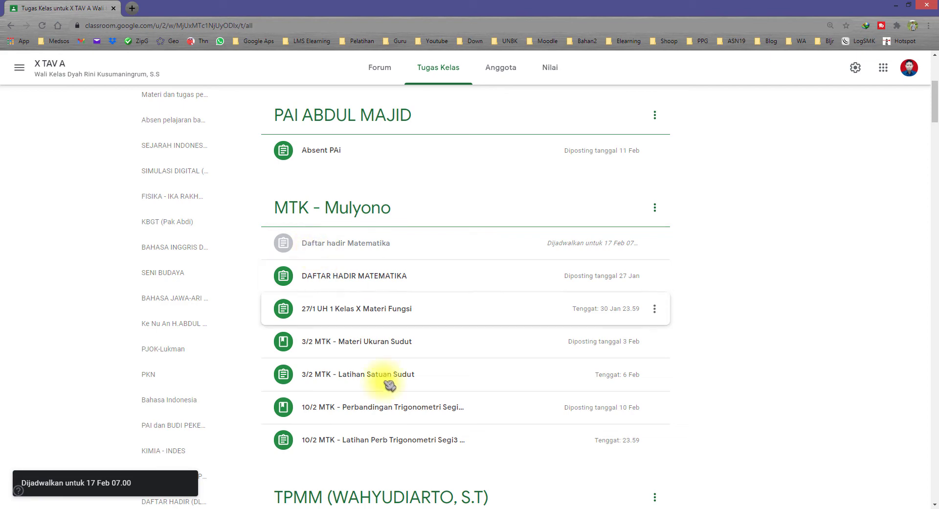
{"action": "left_click", "coordinate": [293, 498]}
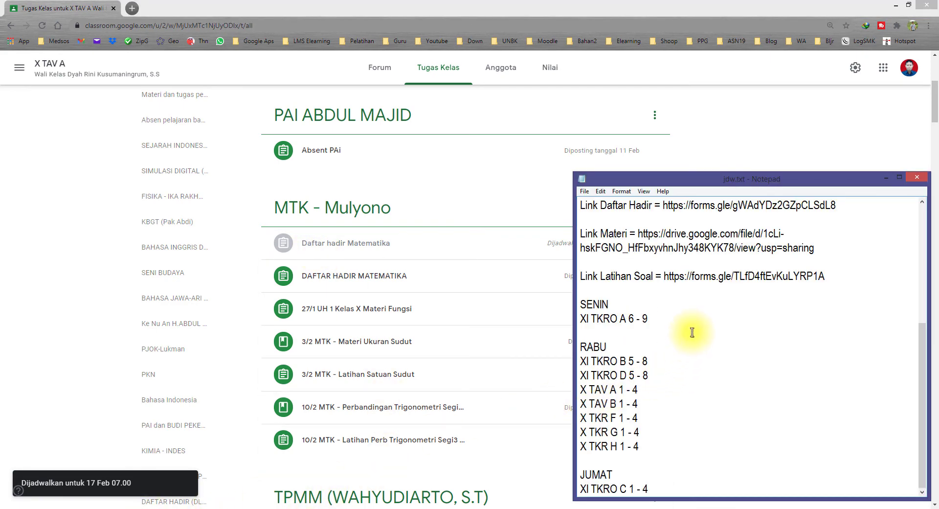
Review the Langkah steps and material download line in jdw.txt, then return to Tugas Kelas
{"action": "scroll", "coordinate": [690, 330], "scroll_direction": "up", "scroll_amount": 2}
{"action": "left_click_drag", "start_coordinate": [817, 333], "coordinate": [637, 319]}
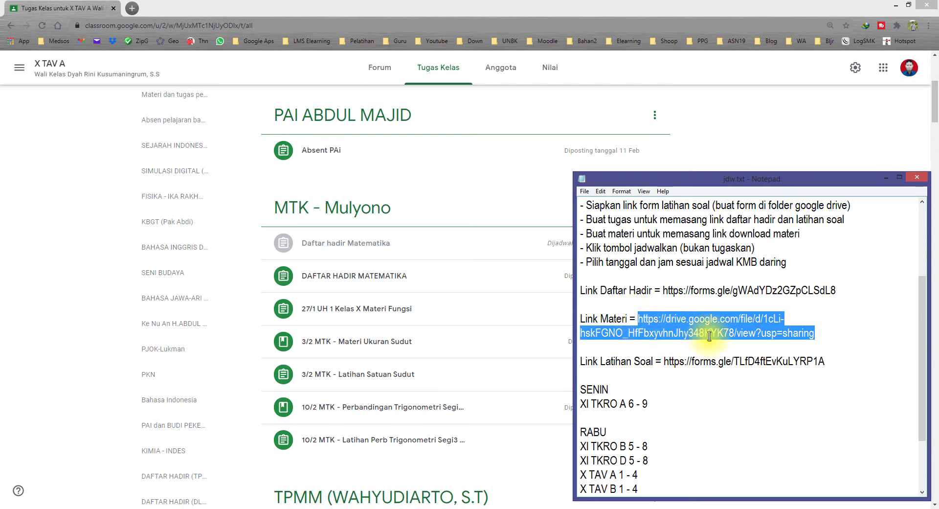
{"action": "scroll", "coordinate": [708, 322], "scroll_direction": "up", "scroll_amount": 1}
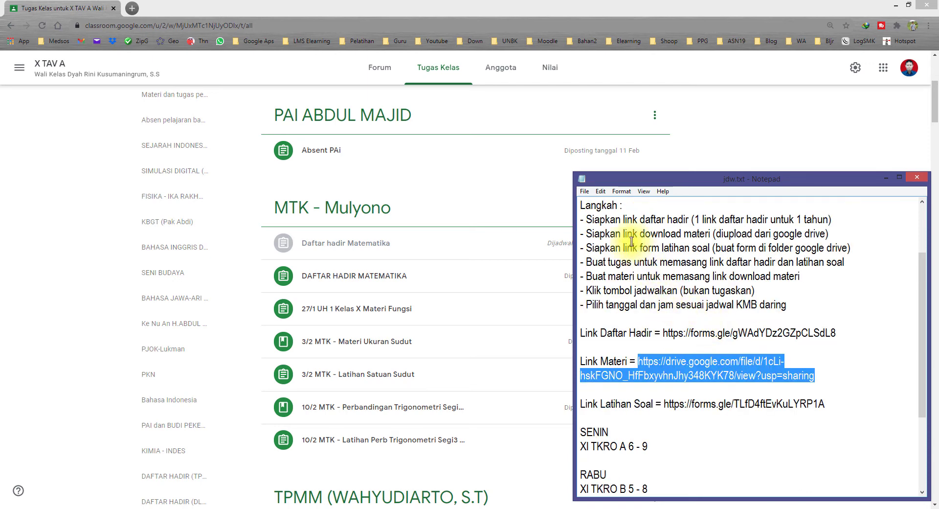
{"action": "left_click_drag", "start_coordinate": [658, 234], "coordinate": [721, 235]}
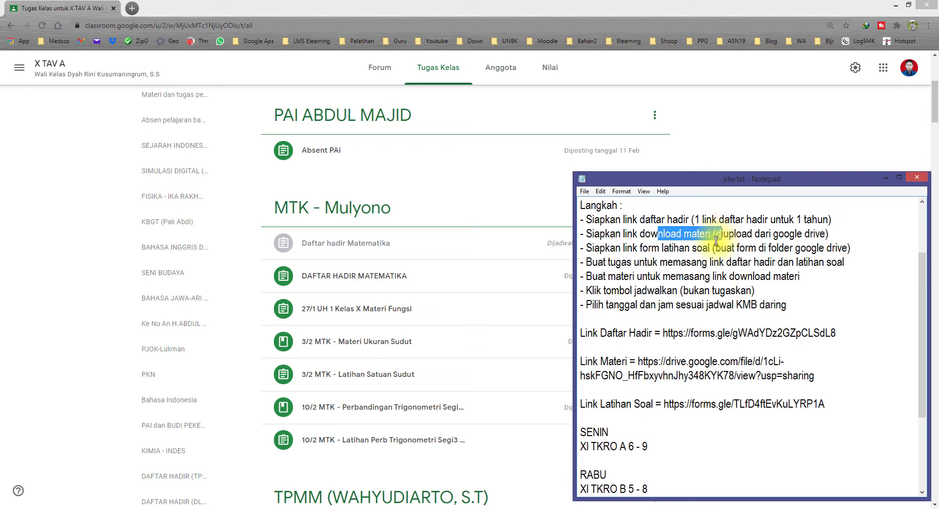
{"action": "left_click", "coordinate": [803, 157]}
{"action": "scroll", "coordinate": [381, 196], "scroll_direction": "up", "scroll_amount": 5}
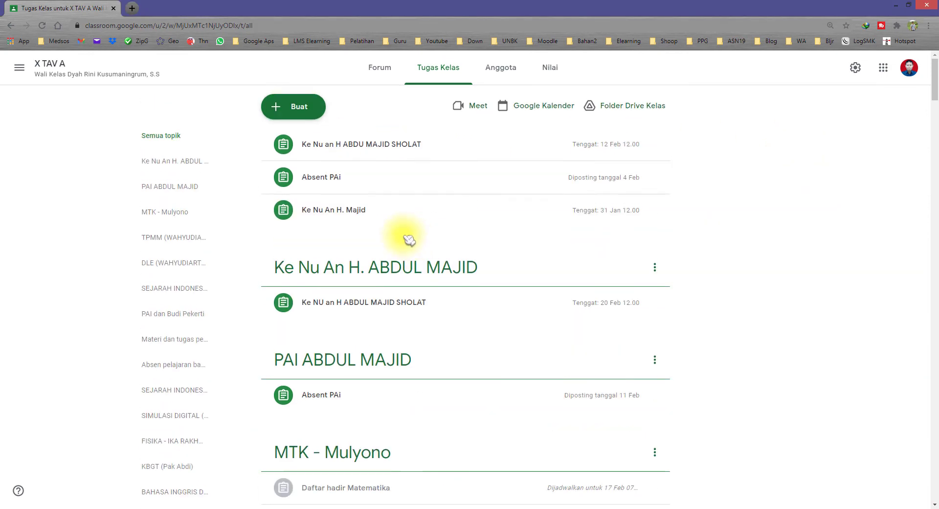
{"action": "left_click", "coordinate": [301, 112]}
Start a new material post with the description 'Silahkan kalian download file berikut'
{"action": "left_click", "coordinate": [313, 221]}
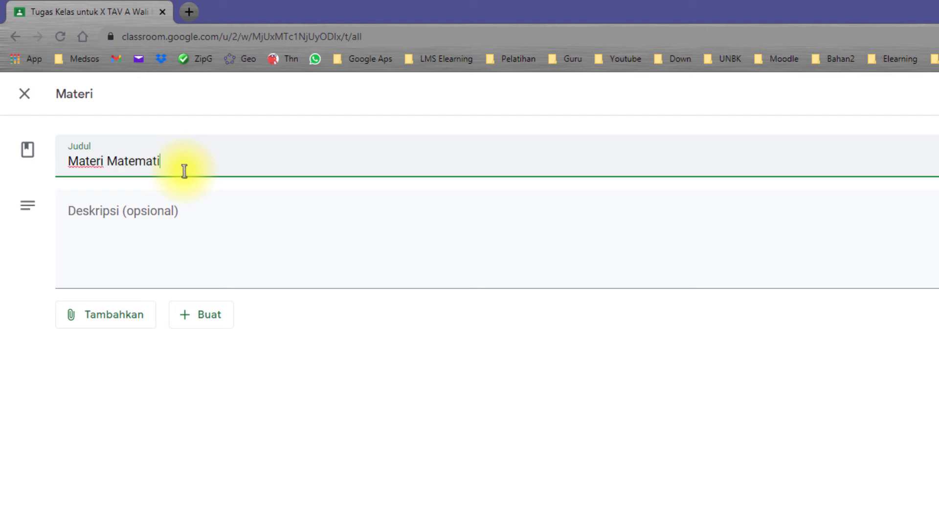
{"action": "left_click", "coordinate": [176, 208]}
{"action": "type", "text": "S"}
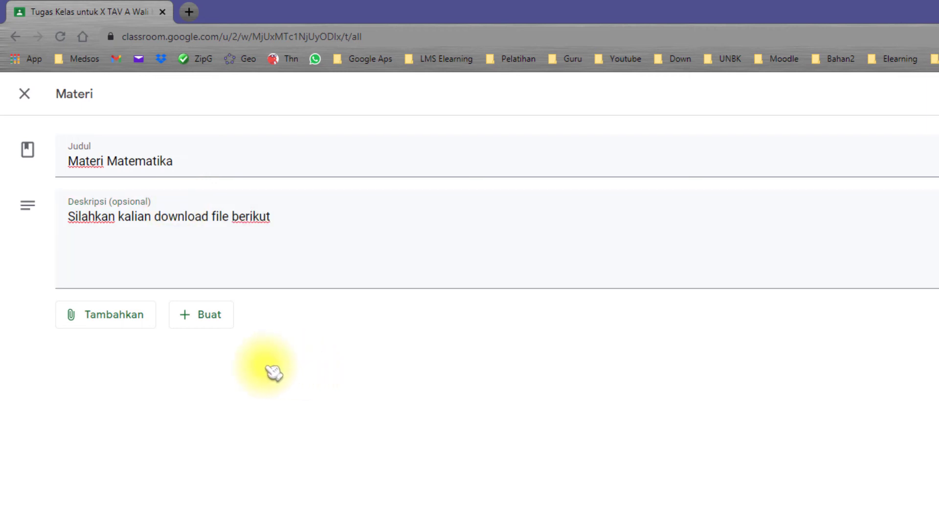
Attach the pasted Drive link so UKURAN SUDUT X.pdf appears as the material's attachment
{"action": "left_click", "coordinate": [126, 319]}
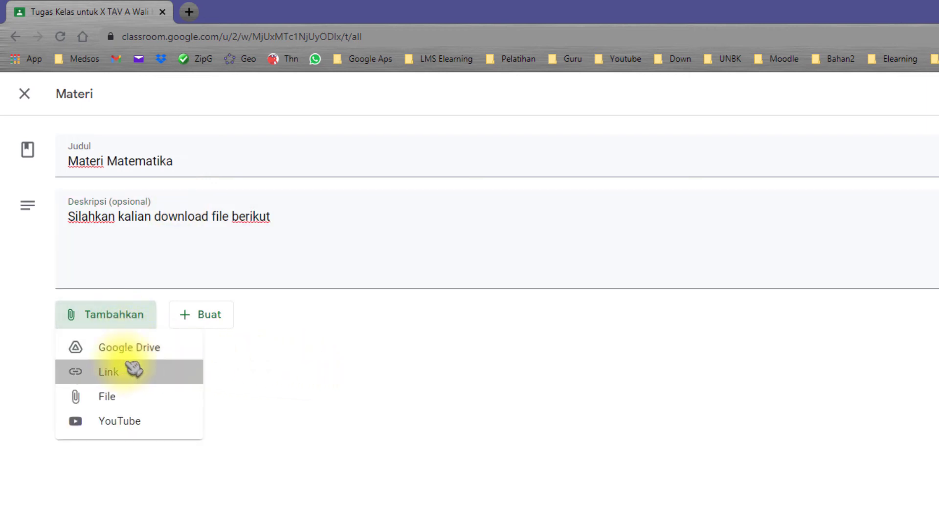
{"action": "left_click", "coordinate": [131, 369]}
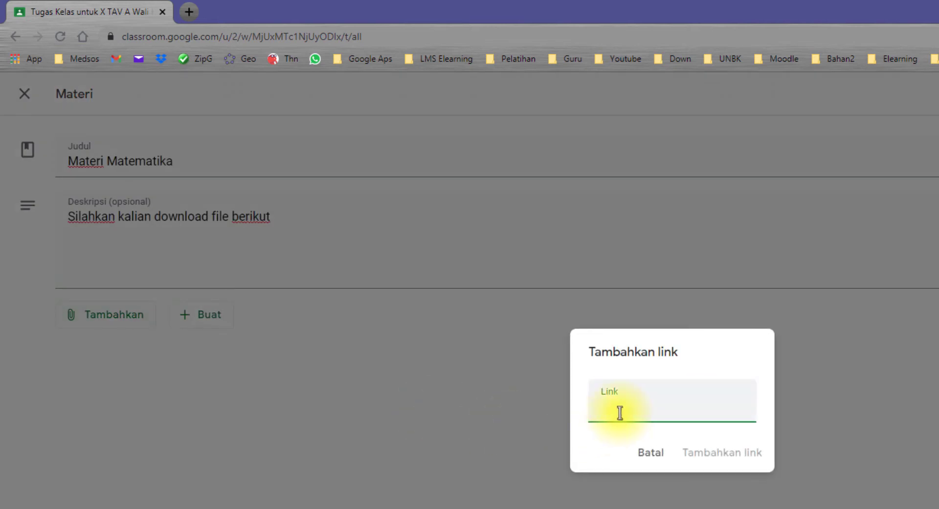
{"action": "key", "text": "ctrl+v"}
{"action": "key", "text": "alt+Tab"}
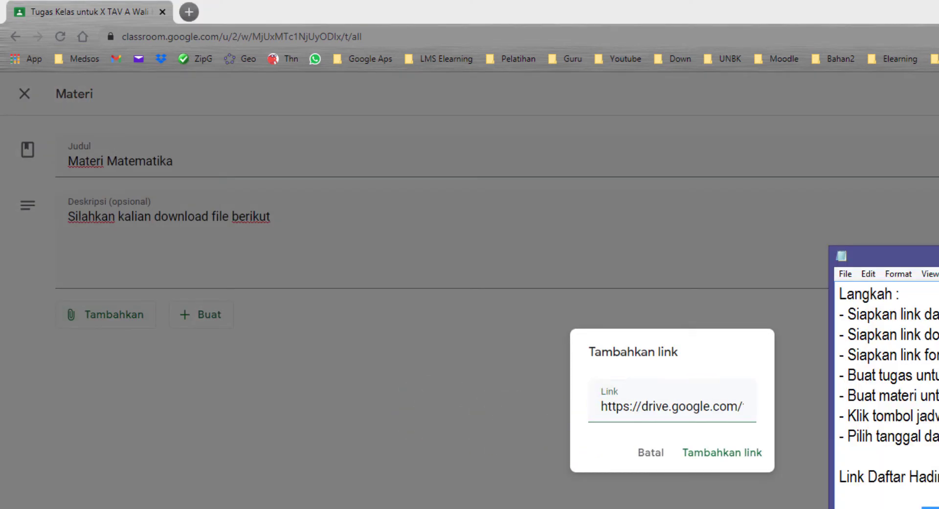
{"action": "left_click", "coordinate": [673, 405]}
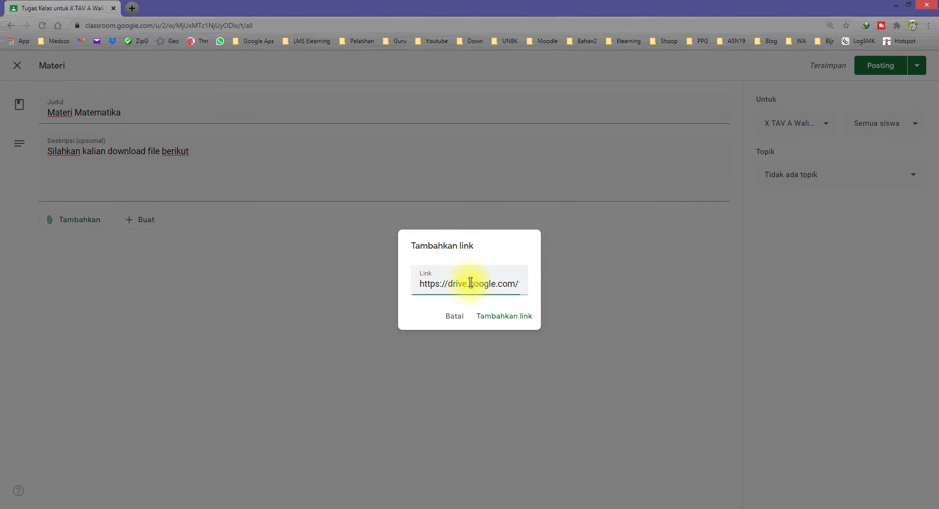
{"action": "left_click", "coordinate": [504, 317]}
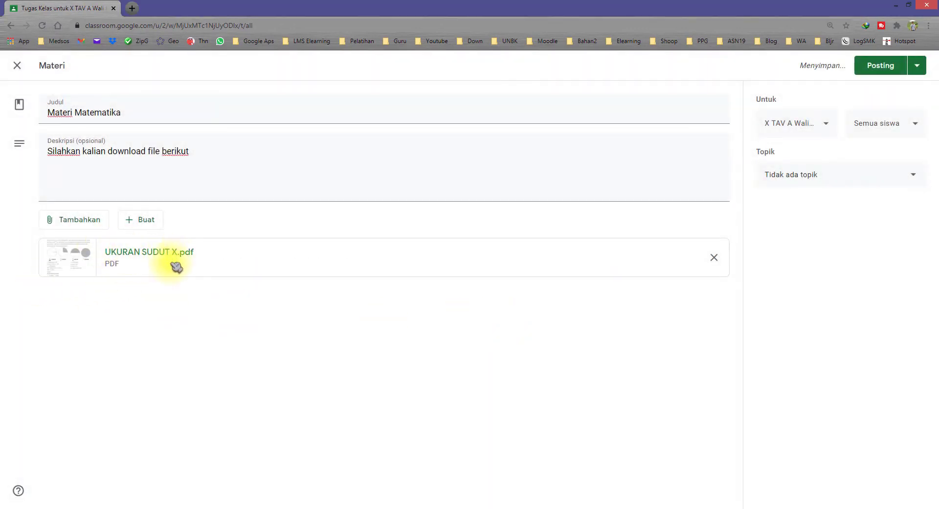
Return to the Materi Matematika form and file it under topic MTK - Mulyono
{"action": "key", "text": "alt+Tab"}
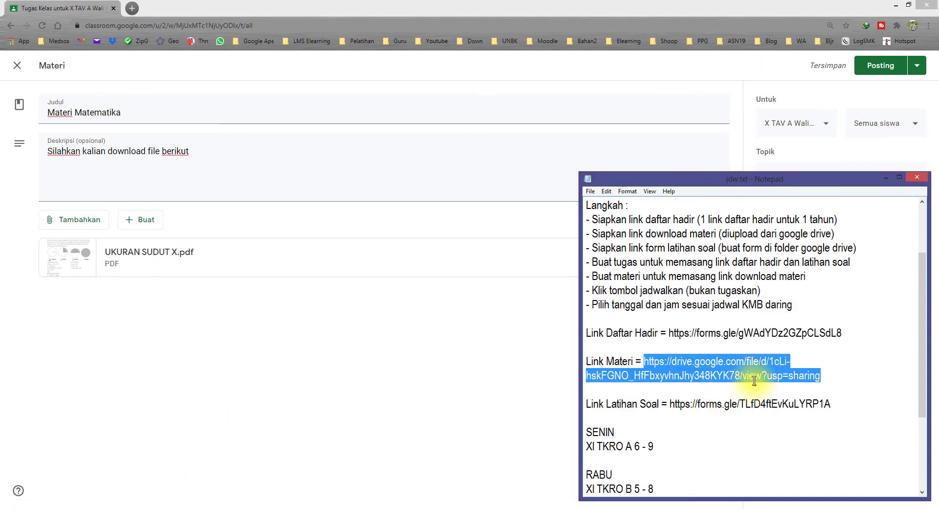
{"action": "left_click", "coordinate": [260, 316]}
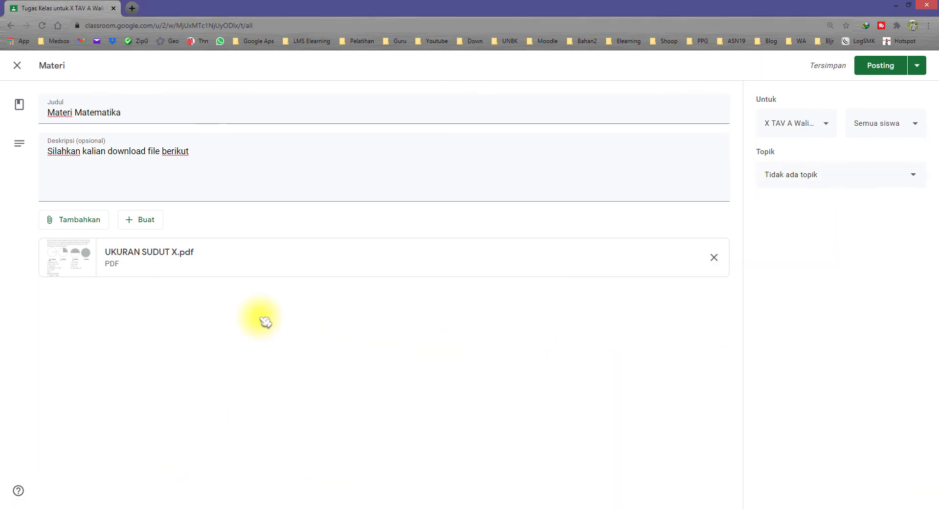
{"action": "left_click", "coordinate": [84, 221]}
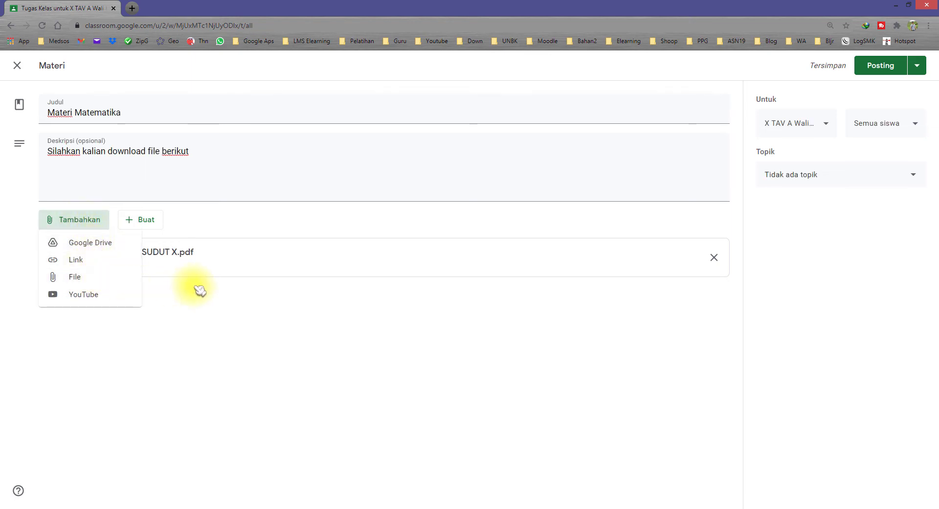
{"action": "left_click", "coordinate": [296, 348]}
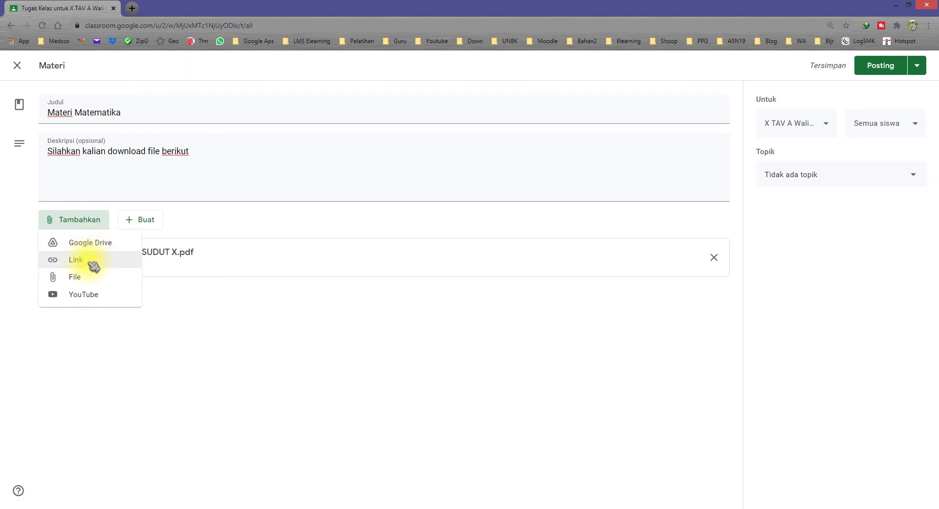
{"action": "left_click", "coordinate": [289, 352]}
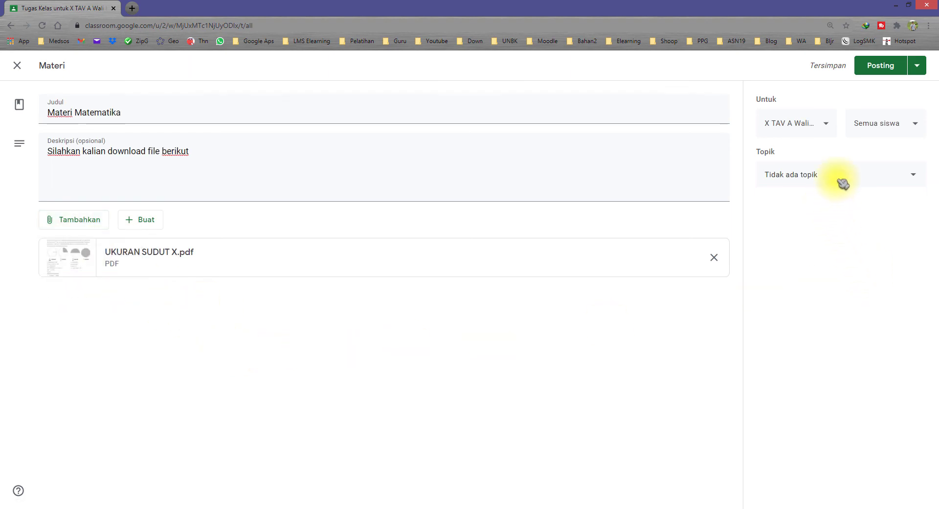
{"action": "left_click", "coordinate": [843, 183]}
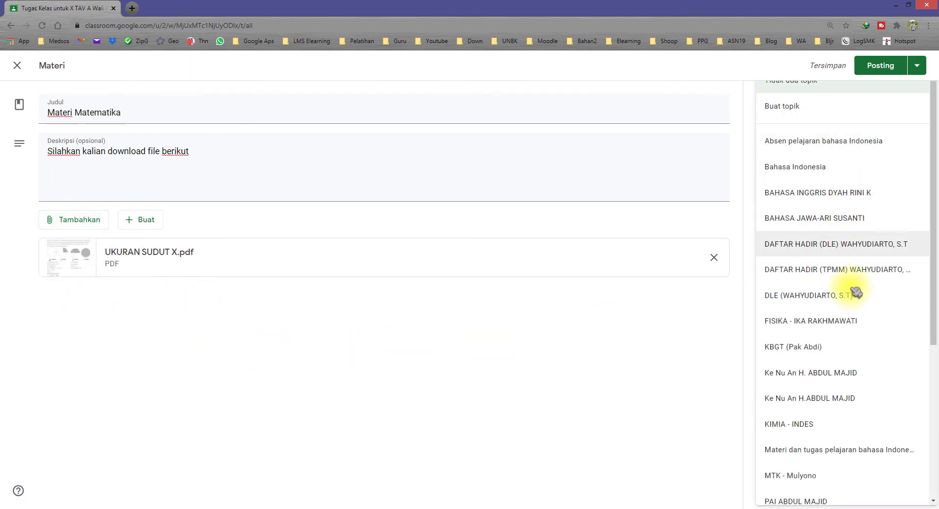
{"action": "scroll", "coordinate": [856, 401], "scroll_direction": "down", "scroll_amount": 3}
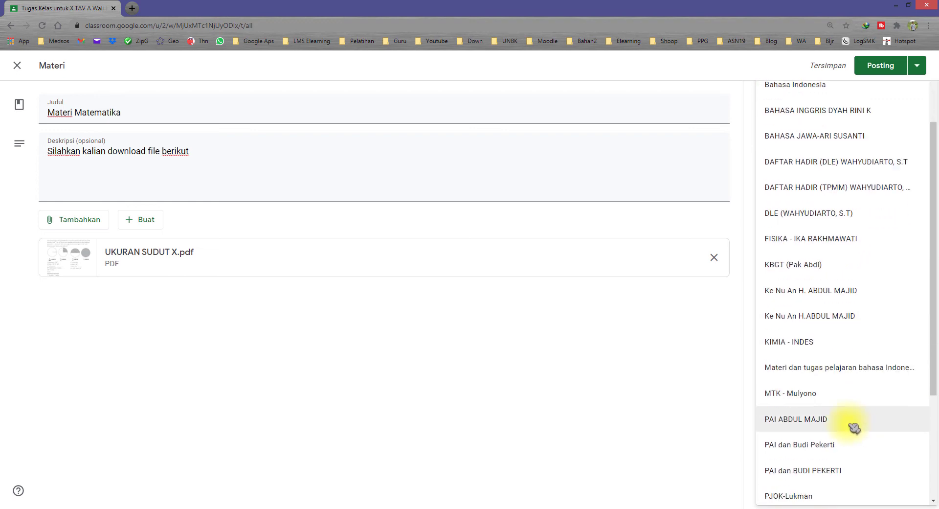
{"action": "left_click", "coordinate": [822, 383]}
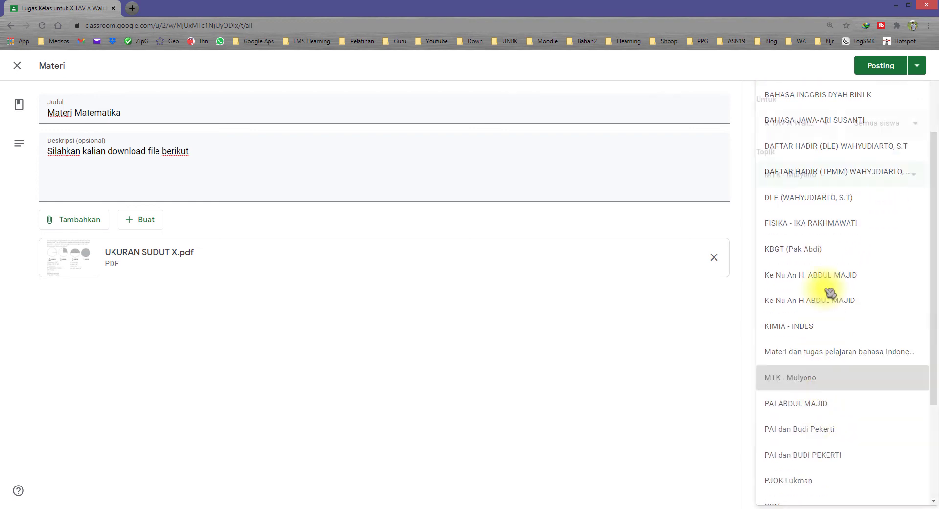
Schedule the material for 17 Feb 2021 at 07.00
{"action": "left_click", "coordinate": [919, 69]}
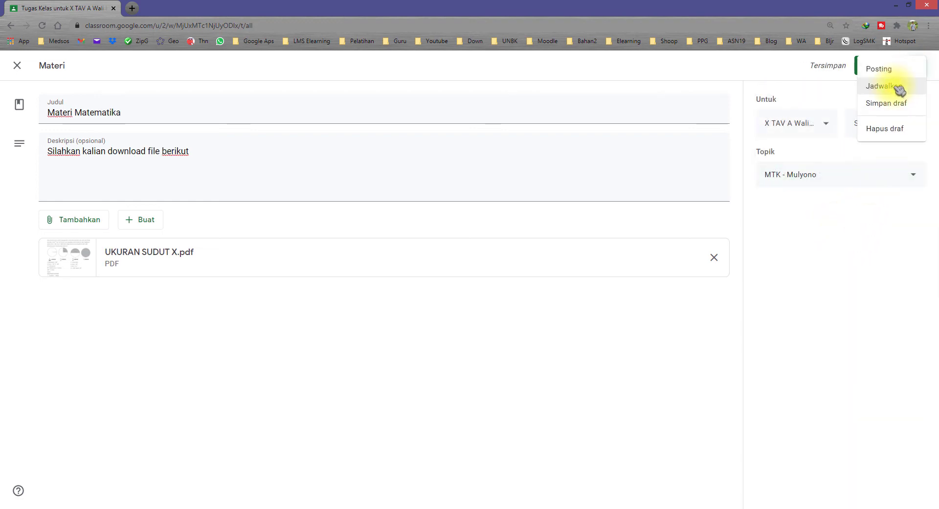
{"action": "left_click", "coordinate": [812, 97]}
{"action": "left_click", "coordinate": [920, 67]}
{"action": "left_click", "coordinate": [905, 85]}
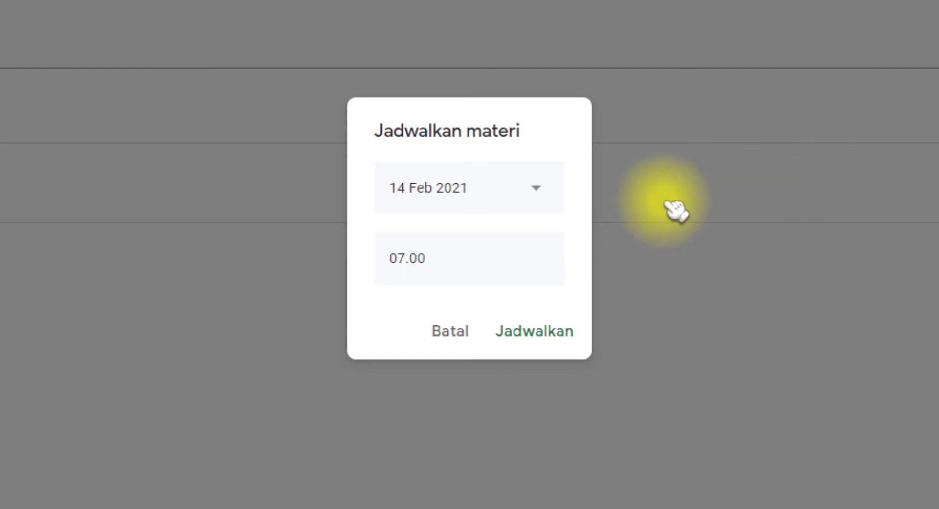
{"action": "left_click", "coordinate": [512, 196]}
{"action": "left_click", "coordinate": [500, 361]}
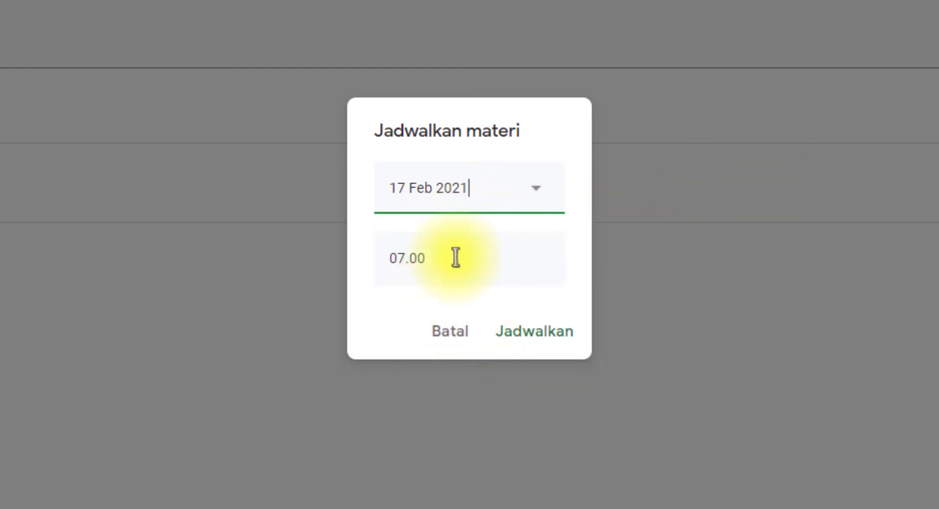
{"action": "left_click", "coordinate": [471, 260]}
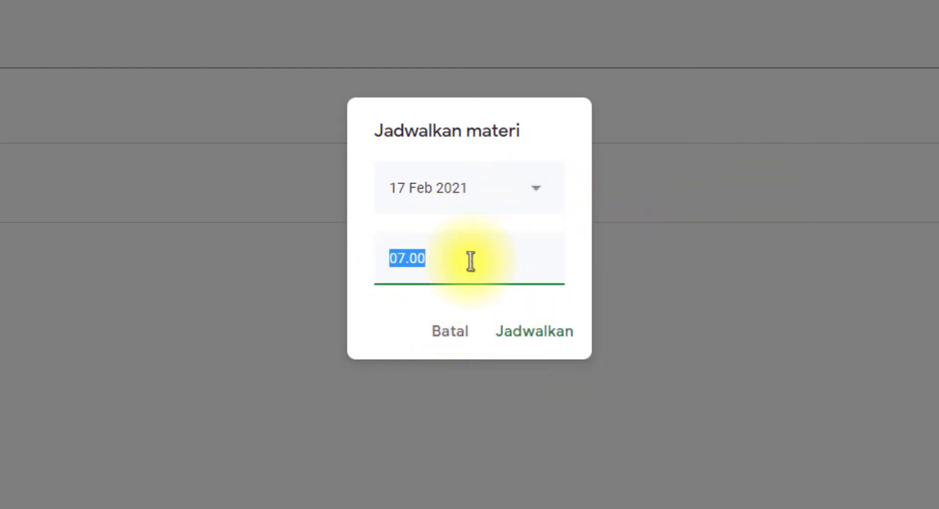
{"action": "left_click", "coordinate": [531, 335]}
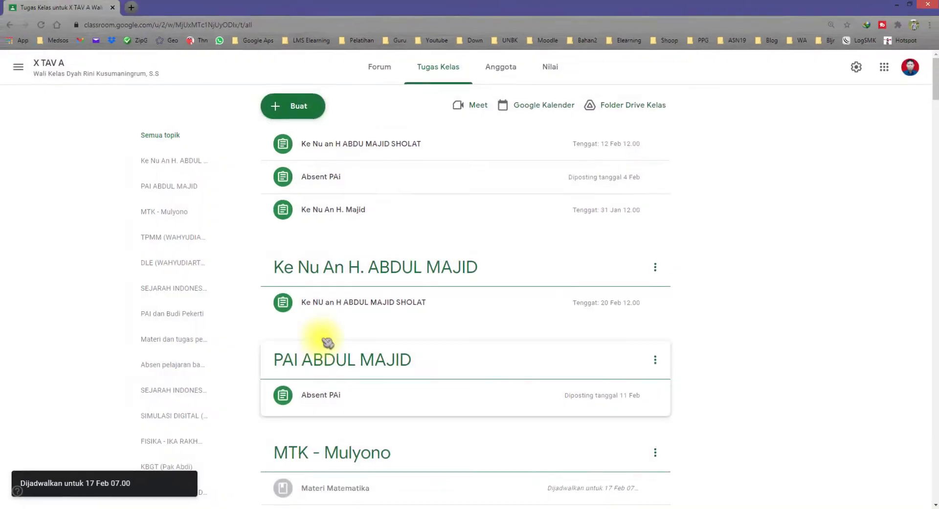
Select the Latihan Soal form link in the Notepad notes
{"action": "scroll", "coordinate": [453, 398], "scroll_direction": "down", "scroll_amount": 4}
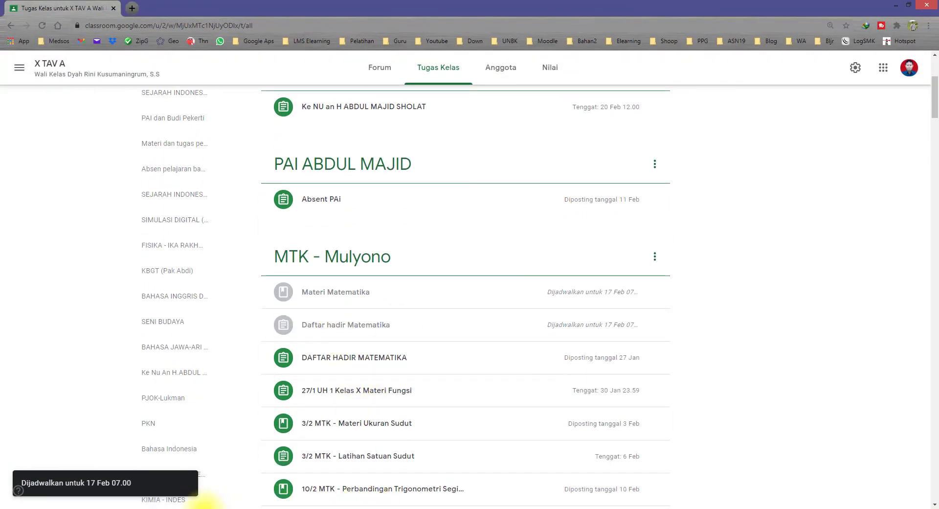
{"action": "key", "text": "alt+Tab"}
{"action": "left_click_drag", "start_coordinate": [831, 404], "coordinate": [680, 403]}
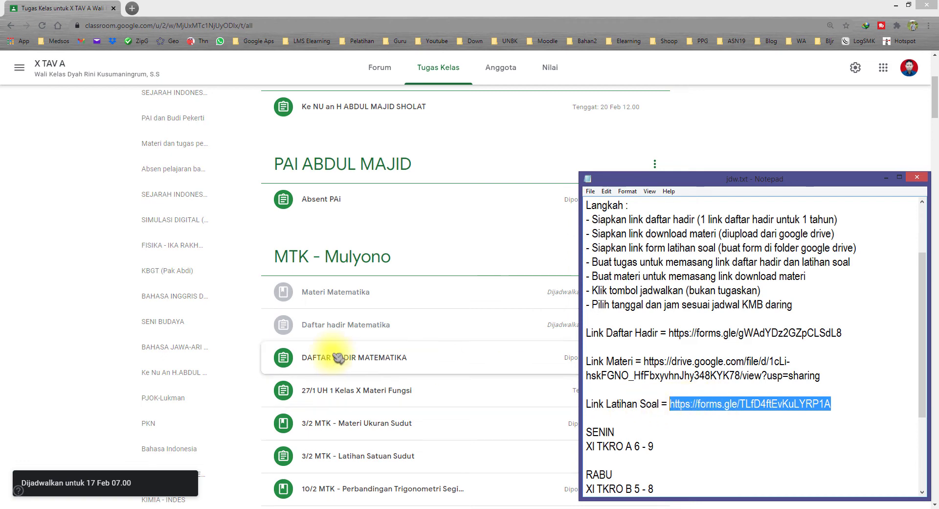
Return to the X TAV A classwork list and begin a new post from Buat
{"action": "left_click", "coordinate": [797, 143]}
{"action": "scroll", "coordinate": [580, 188], "scroll_direction": "up", "scroll_amount": 4}
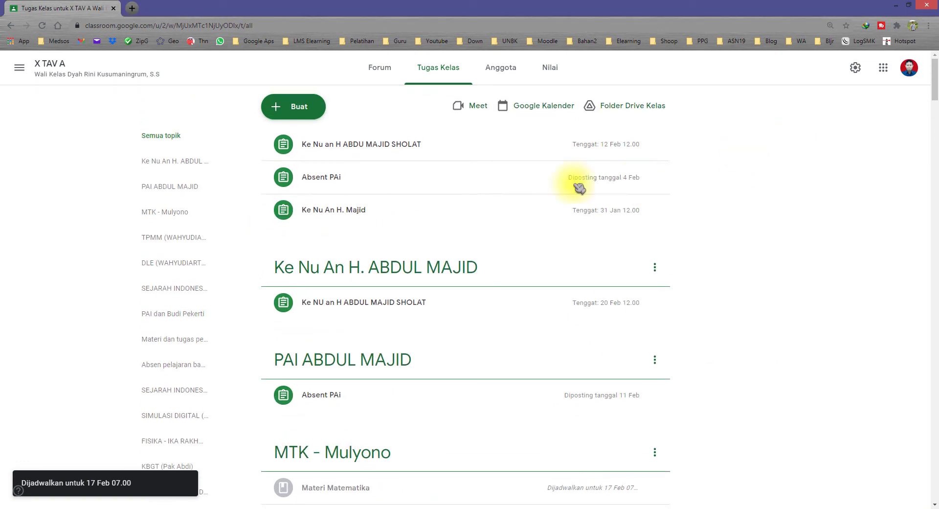
{"action": "left_click", "coordinate": [305, 107]}
Create an assignment titled Latihan Soal with instructions giving the quiz password
{"action": "key", "text": "Return"}
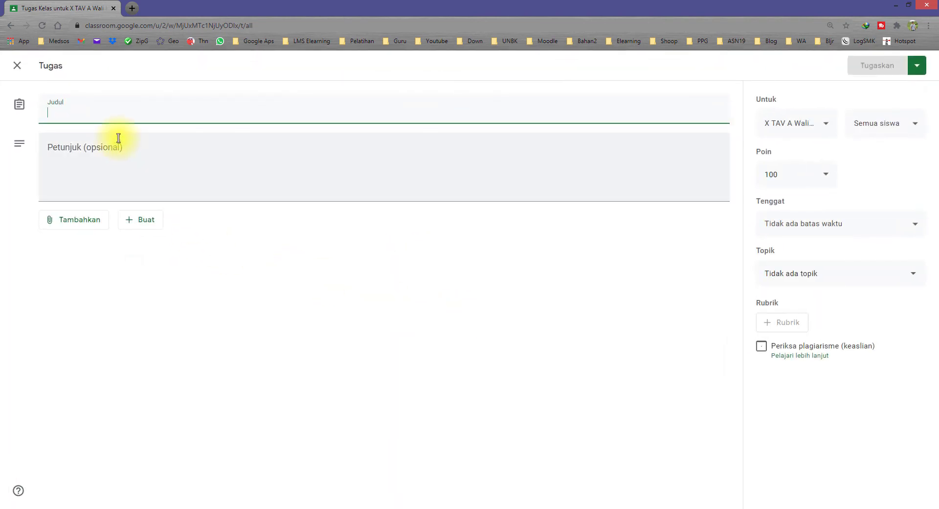
{"action": "type", "text": "Latihan Soal"}
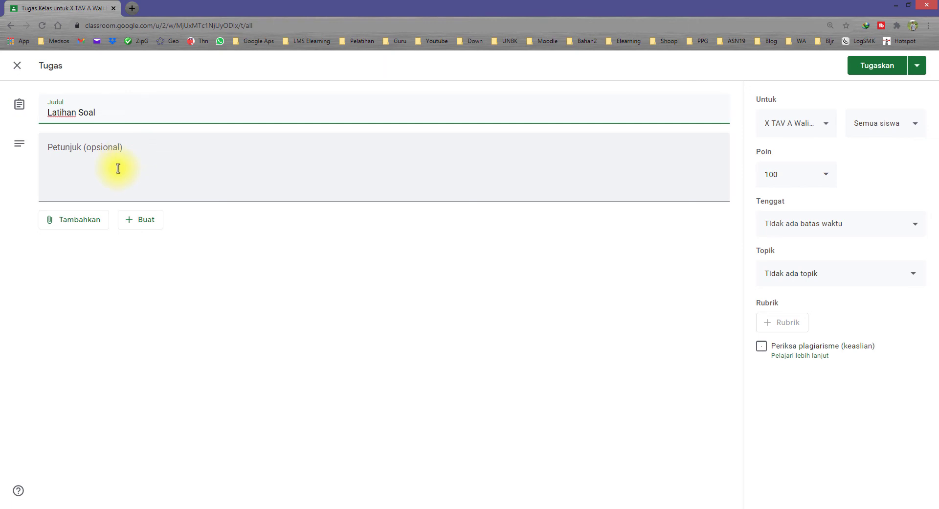
{"action": "left_click", "coordinate": [119, 168]}
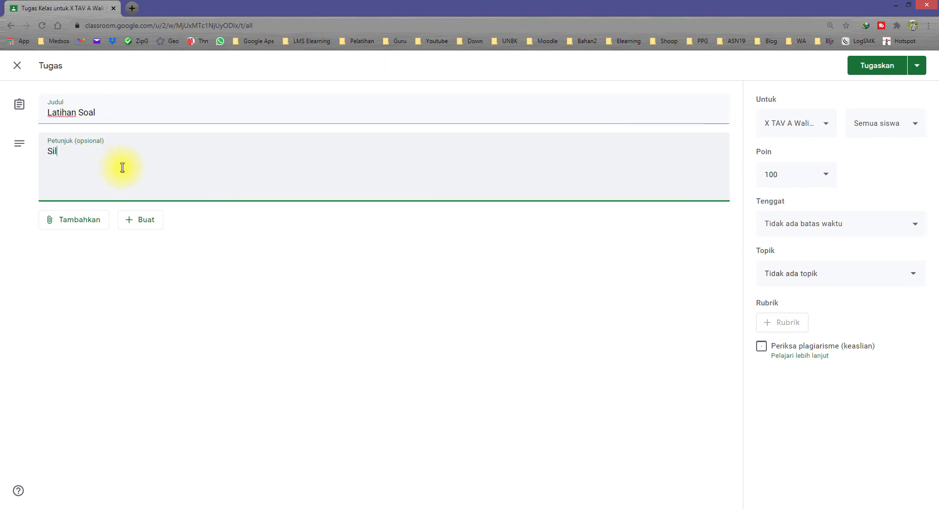
{"action": "type", "text": "Silahkan kalian kerjakan"}
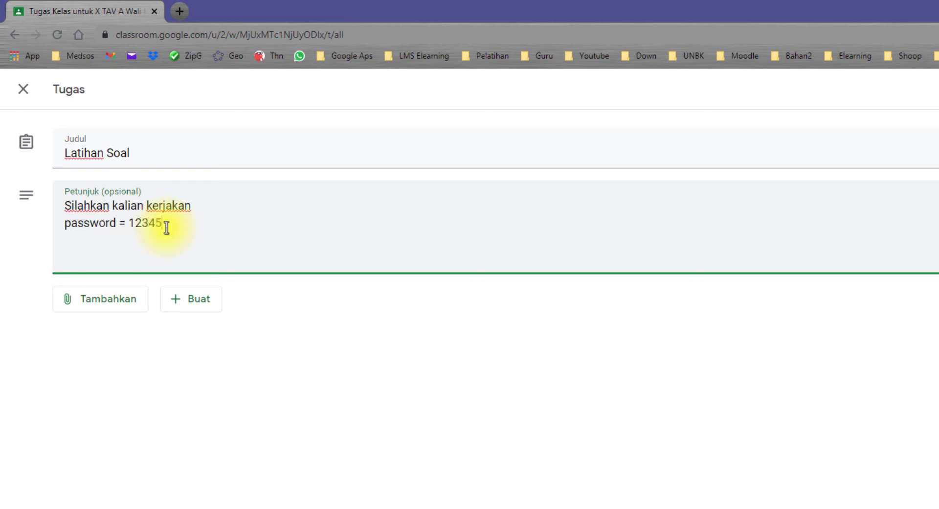
{"action": "left_click", "coordinate": [168, 388]}
Attach the pasted X-A Operasi Fungsi forms.gle link to the assignment
{"action": "left_click", "coordinate": [117, 307]}
{"action": "left_click", "coordinate": [146, 362]}
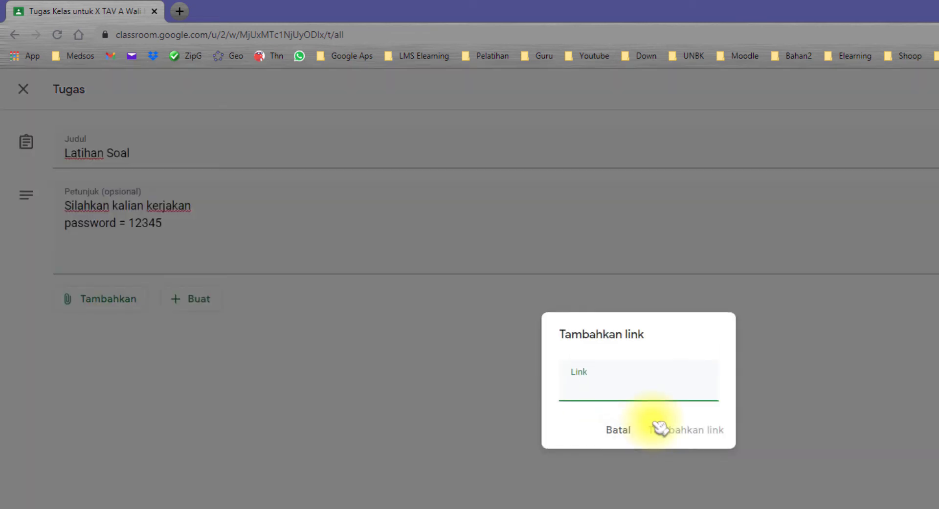
{"action": "type", "text": "https://forms.gle/TLfD4ftEvKuLYRP1A"}
{"action": "left_click", "coordinate": [674, 433]}
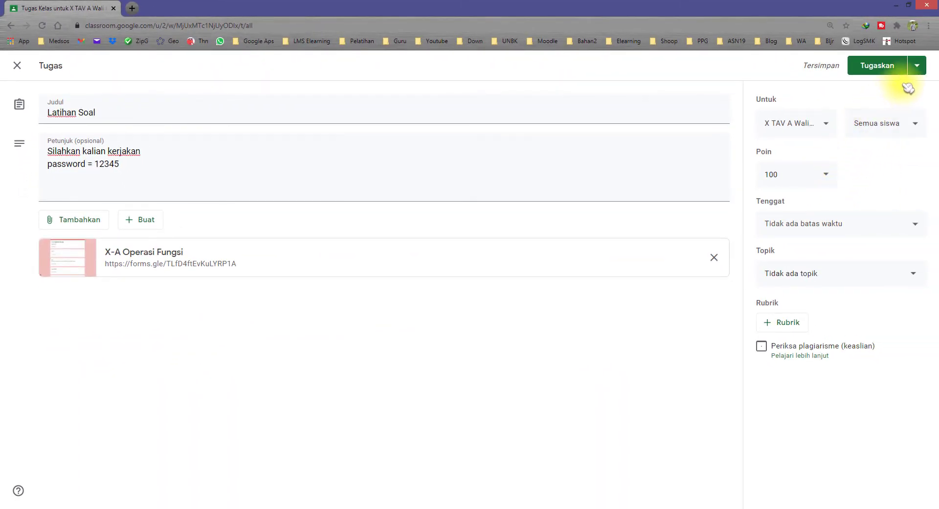
{"action": "left_click", "coordinate": [827, 179]}
Set the assignment's due date to Friday 19 Feb at 23.59
{"action": "left_click", "coordinate": [891, 181]}
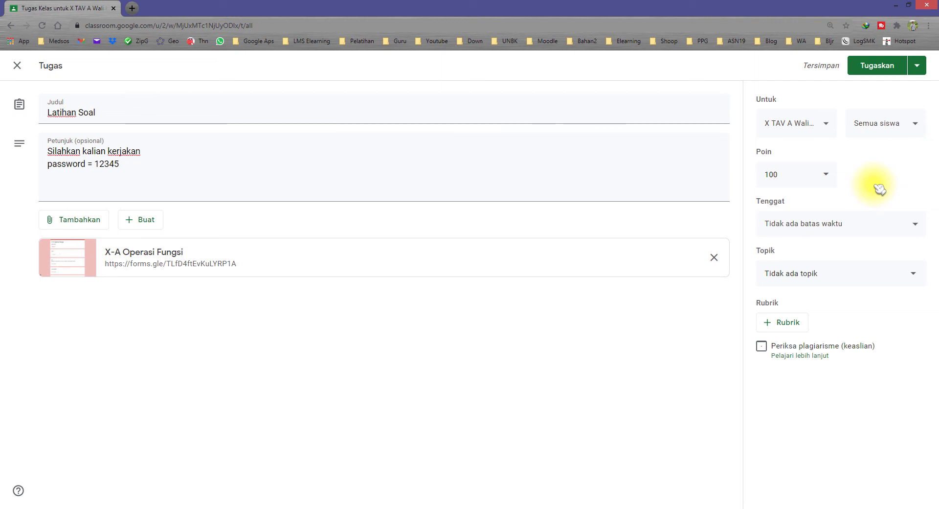
{"action": "left_click", "coordinate": [878, 232]}
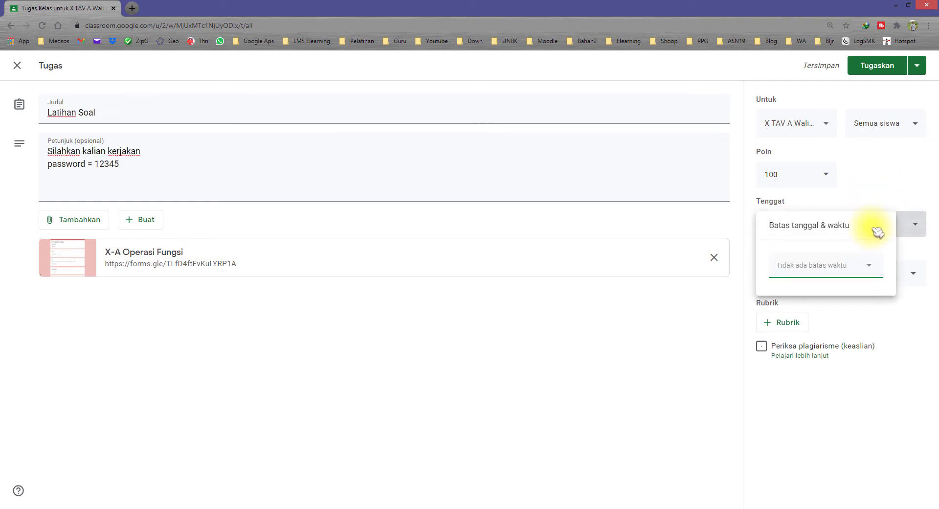
{"action": "left_click", "coordinate": [832, 266]}
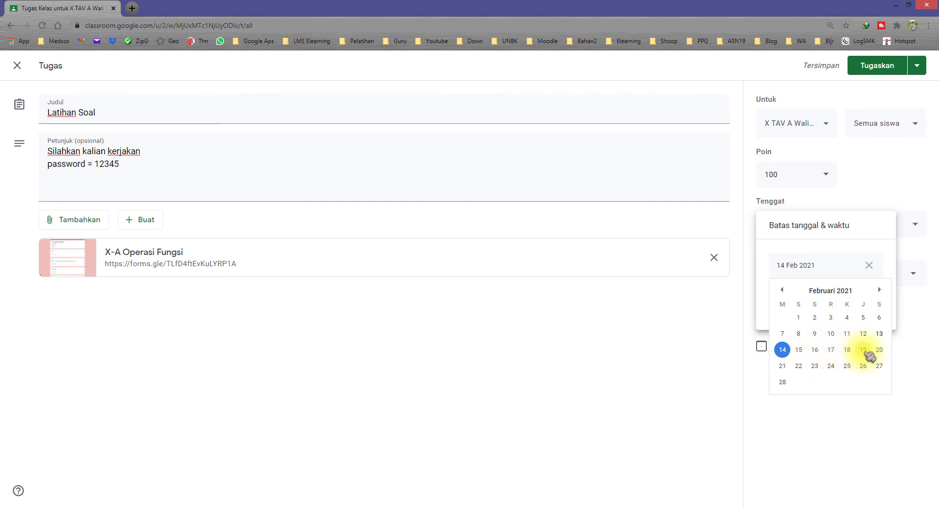
{"action": "left_click", "coordinate": [864, 350]}
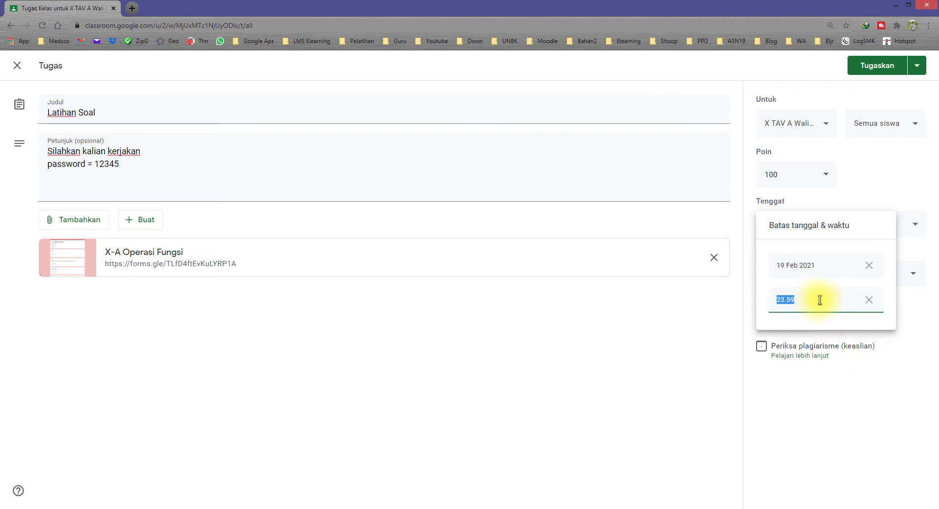
{"action": "left_click", "coordinate": [834, 397]}
File the assignment under the MTK - Mulyono topic
{"action": "left_click", "coordinate": [815, 274]}
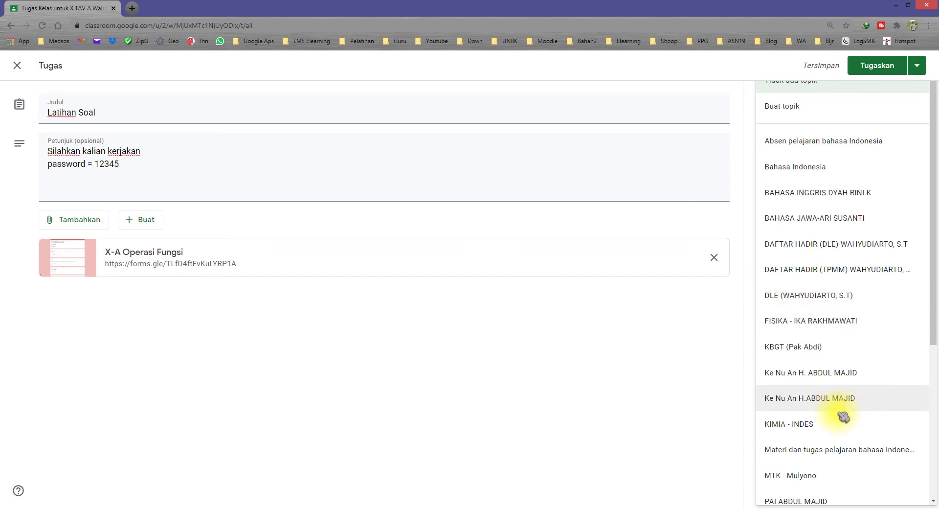
{"action": "scroll", "coordinate": [815, 434], "scroll_direction": "down", "scroll_amount": 1}
{"action": "left_click", "coordinate": [816, 428]}
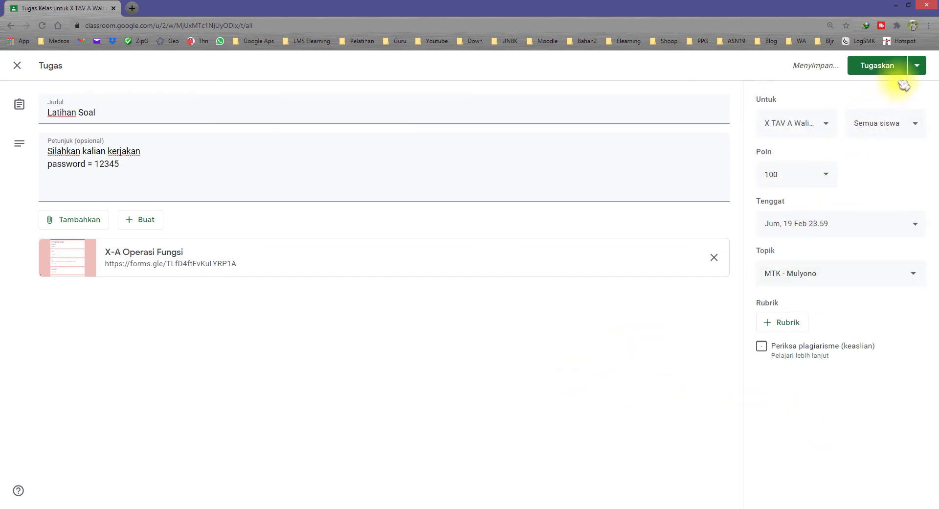
{"action": "left_click", "coordinate": [918, 69]}
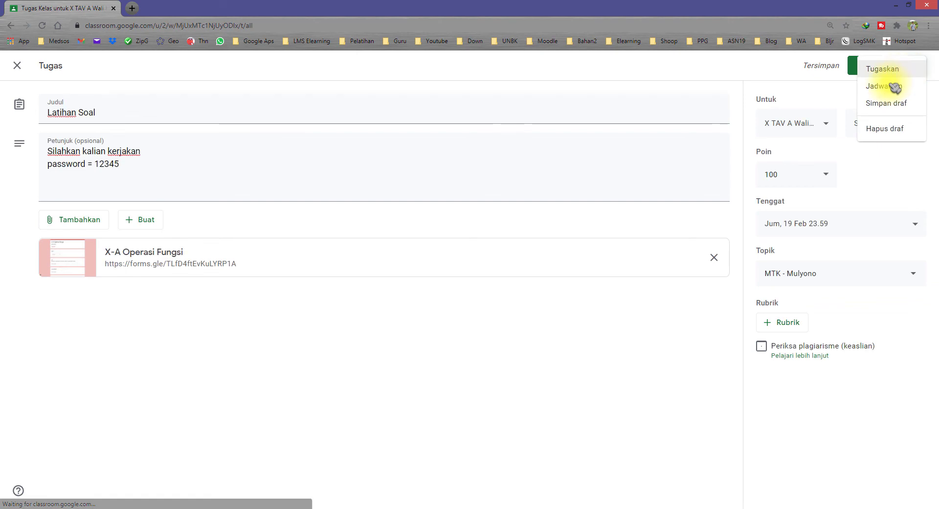
{"action": "left_click", "coordinate": [813, 94]}
Schedule Latihan Soal via Jadwalkan for 17 Feb 2021, keeping the 07.00 time
{"action": "left_click", "coordinate": [918, 65]}
{"action": "left_click", "coordinate": [898, 84]}
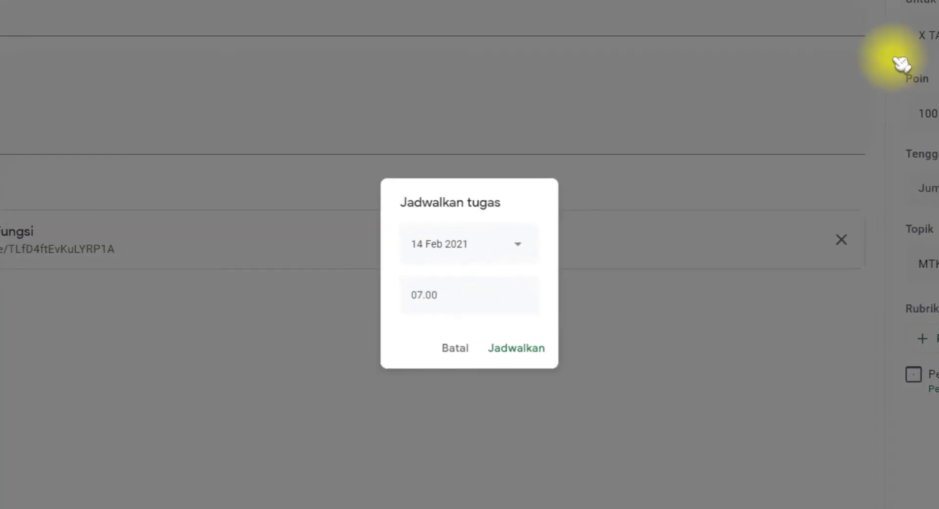
{"action": "left_click", "coordinate": [488, 250]}
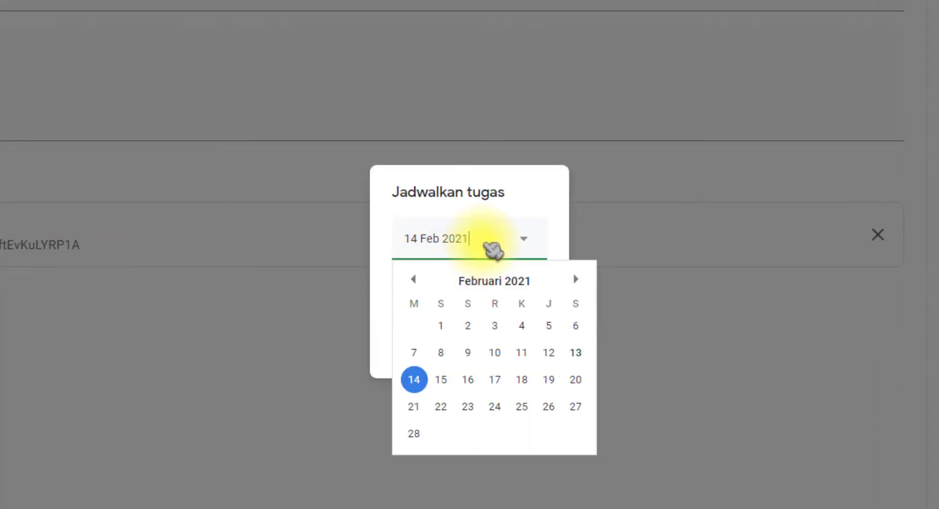
{"action": "left_click", "coordinate": [496, 381]}
{"action": "left_click", "coordinate": [455, 296]}
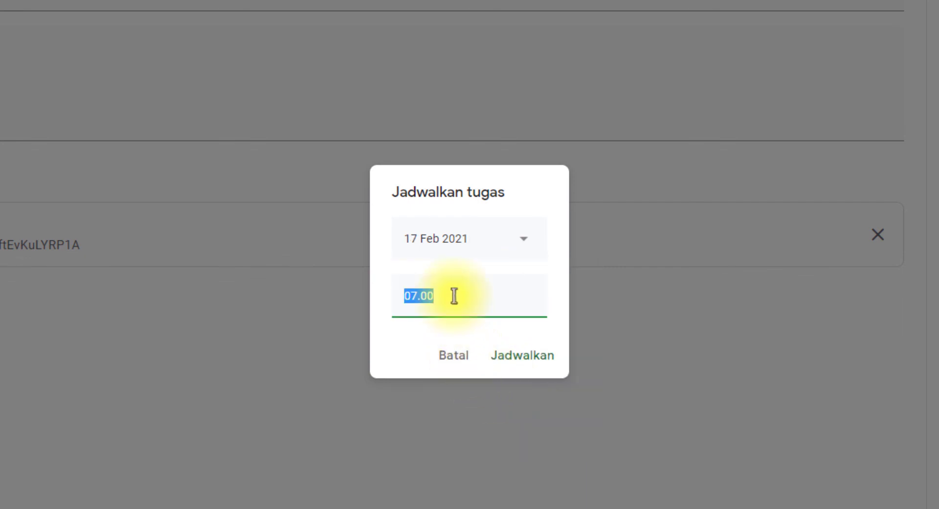
{"action": "left_click", "coordinate": [523, 356]}
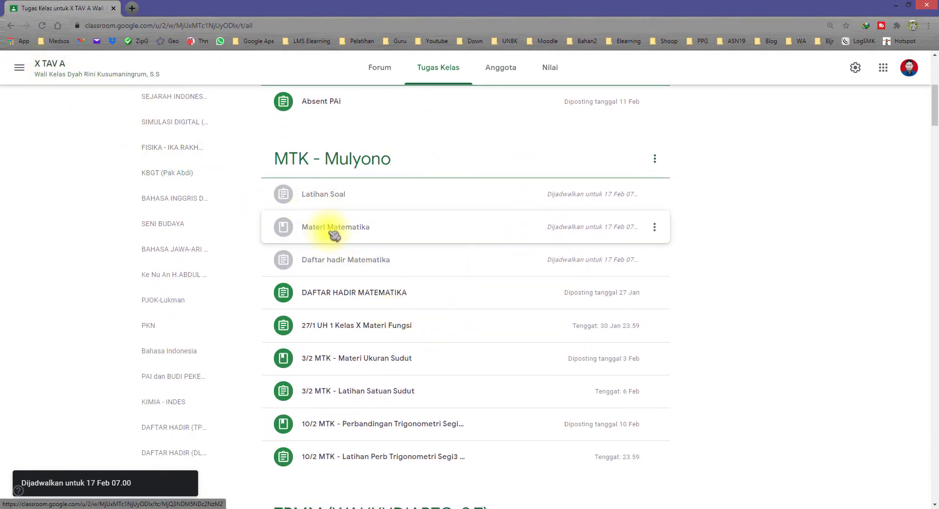
Order MTK - Mulyono as Daftar hadir Matematika, Materi Matematika, then Latihan Soal
{"action": "left_click_drag", "start_coordinate": [341, 234], "coordinate": [339, 193]}
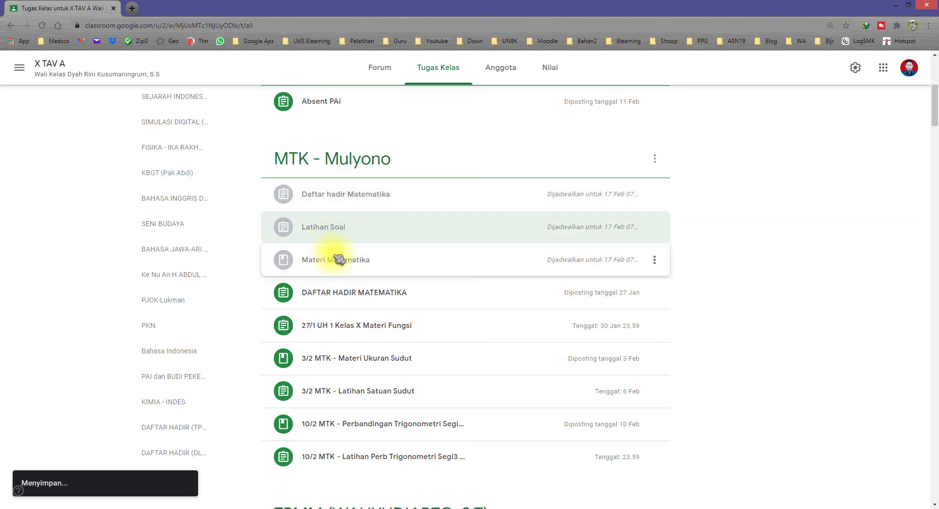
{"action": "left_click_drag", "start_coordinate": [332, 260], "coordinate": [329, 226]}
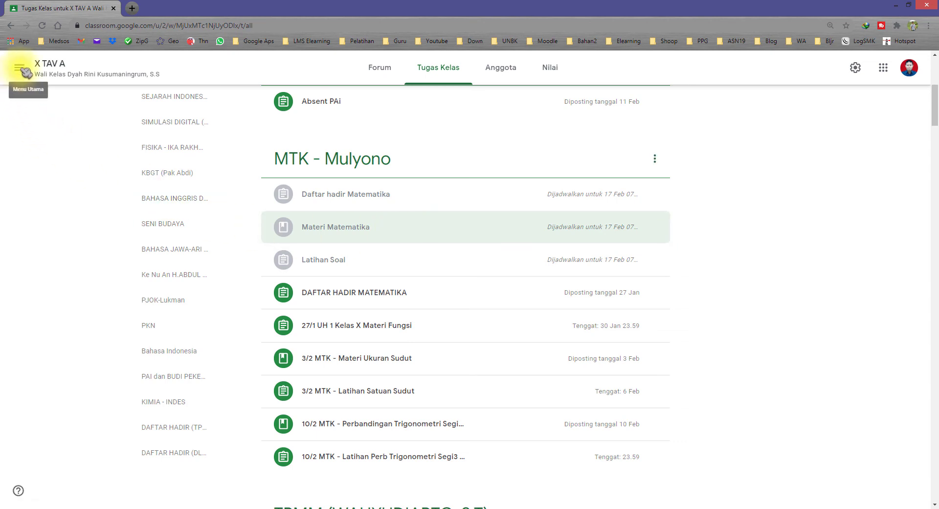
{"action": "left_click", "coordinate": [20, 68]}
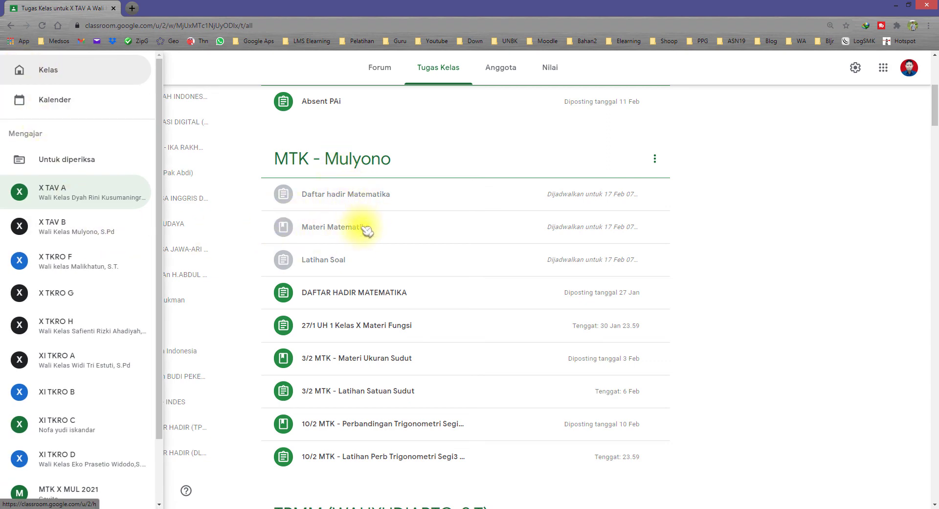
In X TAV B's Tugas Kelas, start Gunakan kembali postingan and choose X TAV A
{"action": "left_click", "coordinate": [98, 227]}
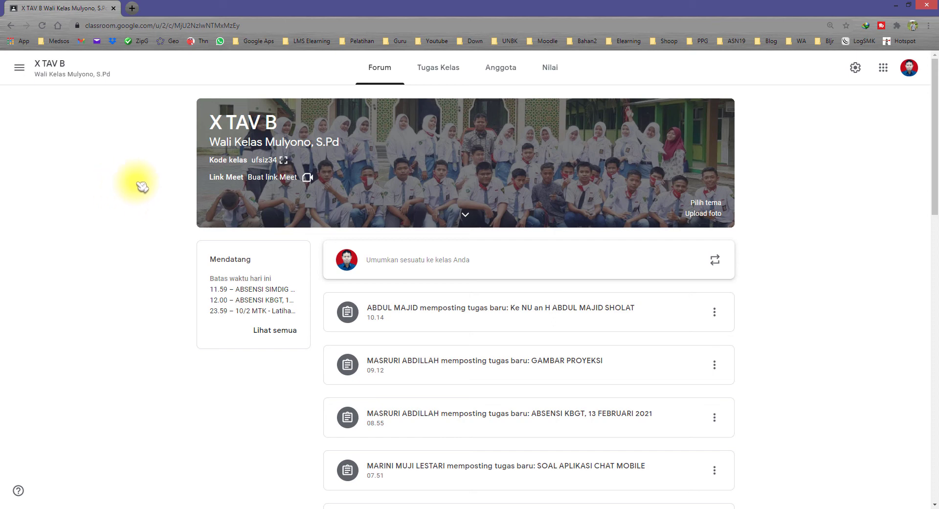
{"action": "left_click", "coordinate": [437, 72]}
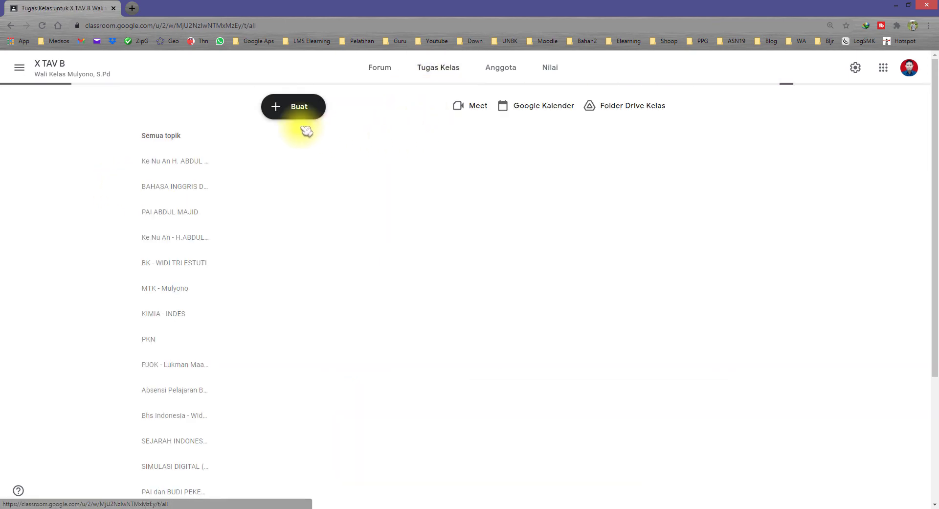
{"action": "left_click", "coordinate": [296, 112]}
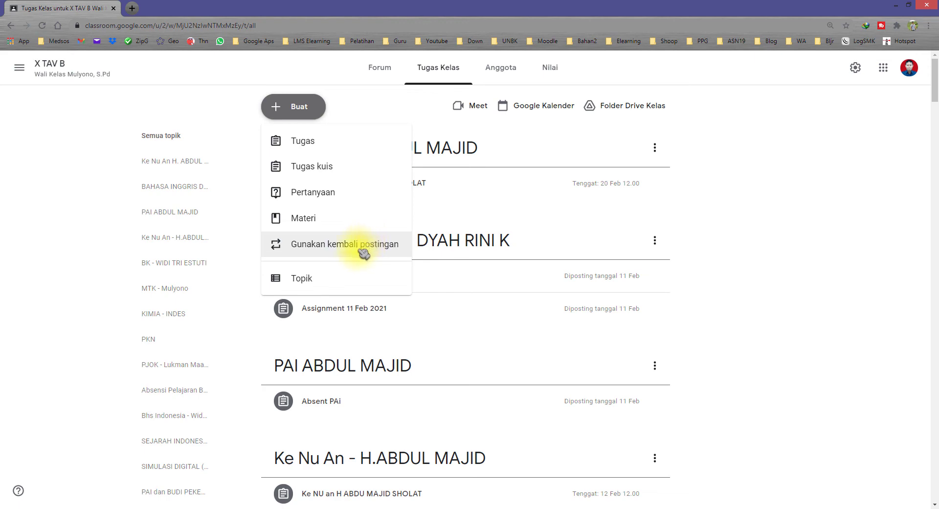
{"action": "left_click", "coordinate": [360, 247]}
{"action": "left_click", "coordinate": [345, 230]}
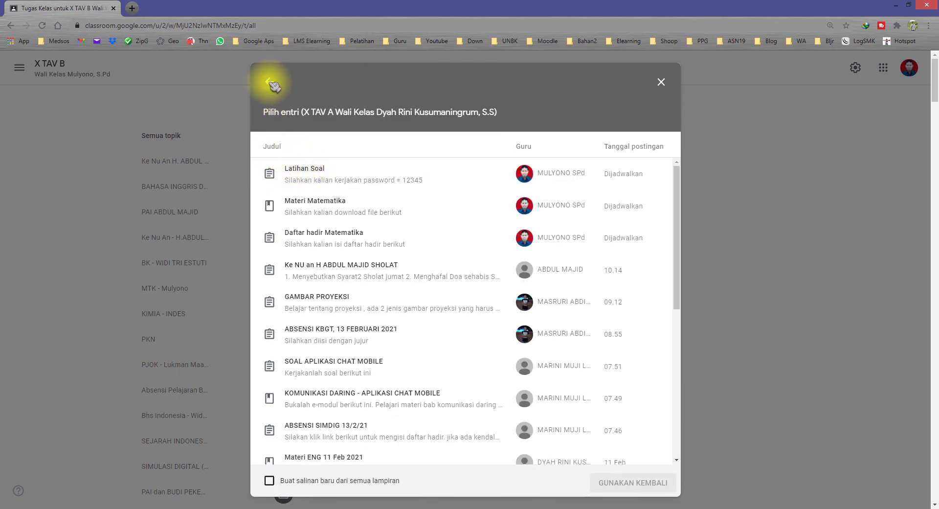
Choose X TAV A as the source class and select Daftar hadir Matematika
{"action": "left_click", "coordinate": [270, 86]}
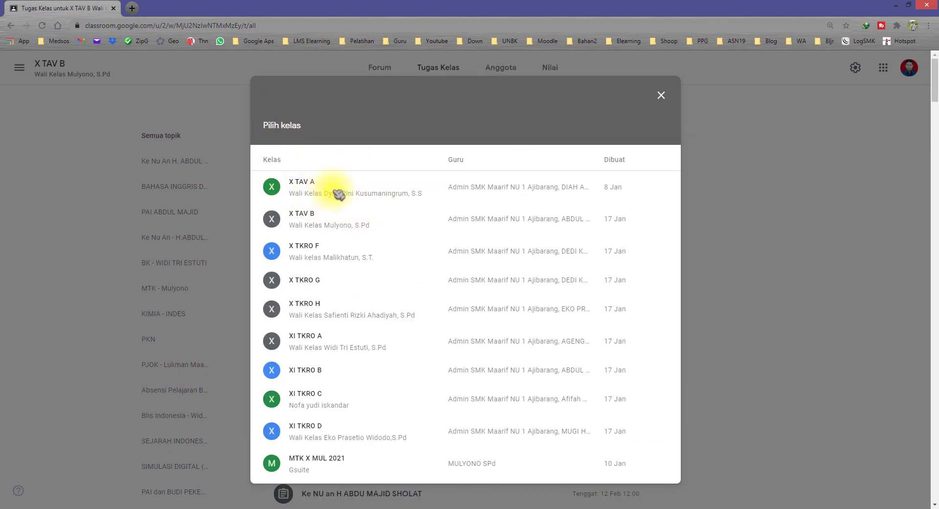
{"action": "left_click", "coordinate": [339, 194]}
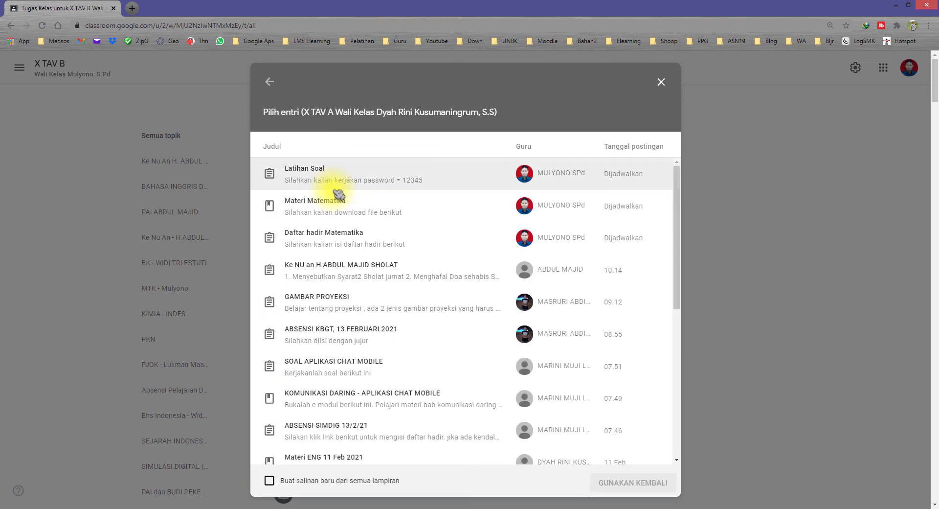
{"action": "left_click", "coordinate": [345, 243]}
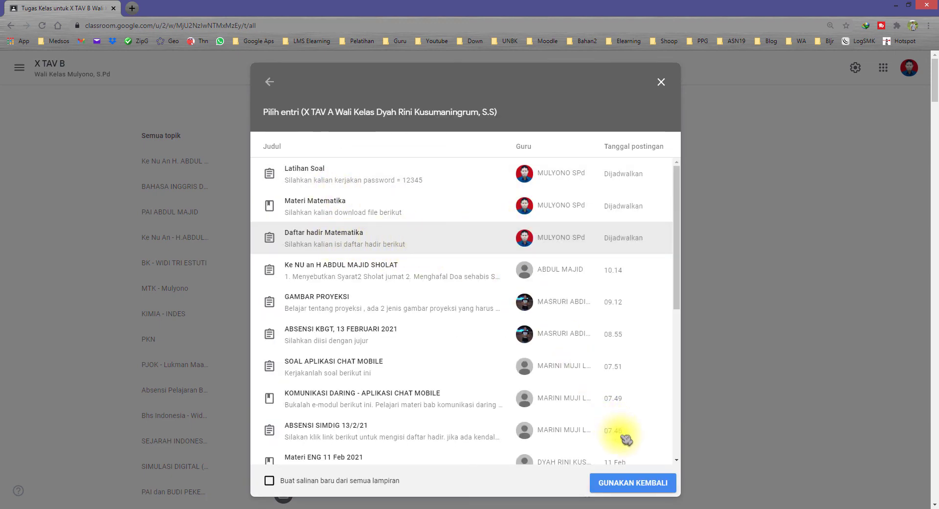
Reuse Daftar hadir Matematika and check the RABU (Wednesday) classes in the jdw.txt notes
{"action": "left_click", "coordinate": [626, 484]}
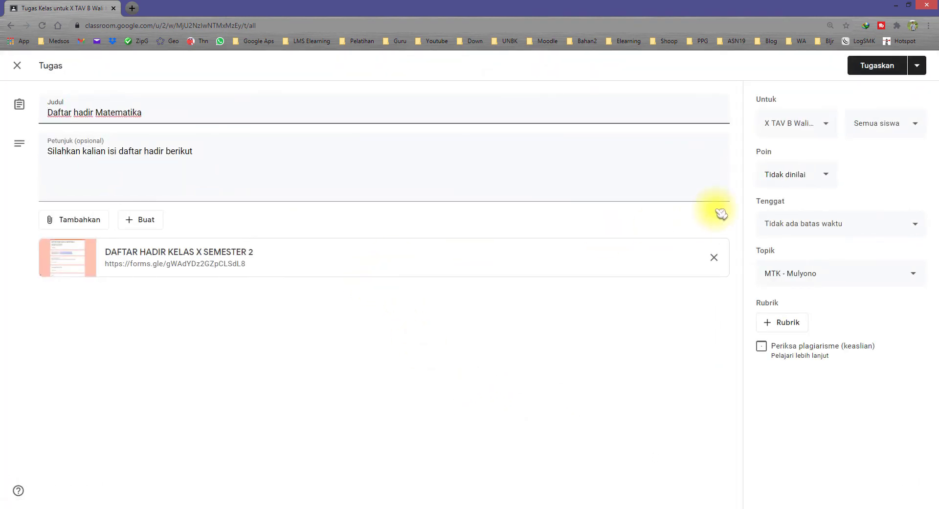
{"action": "left_click", "coordinate": [917, 68]}
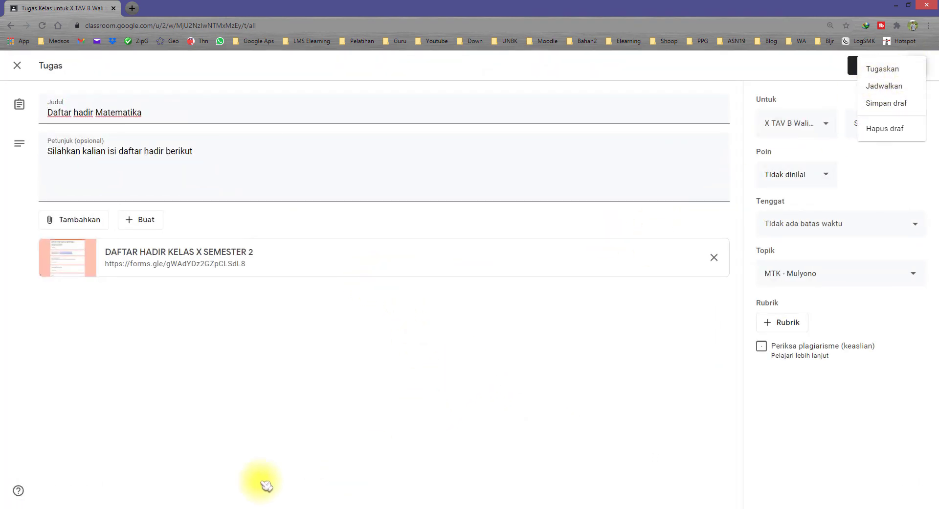
{"action": "left_click", "coordinate": [152, 508]}
{"action": "left_click", "coordinate": [672, 399]}
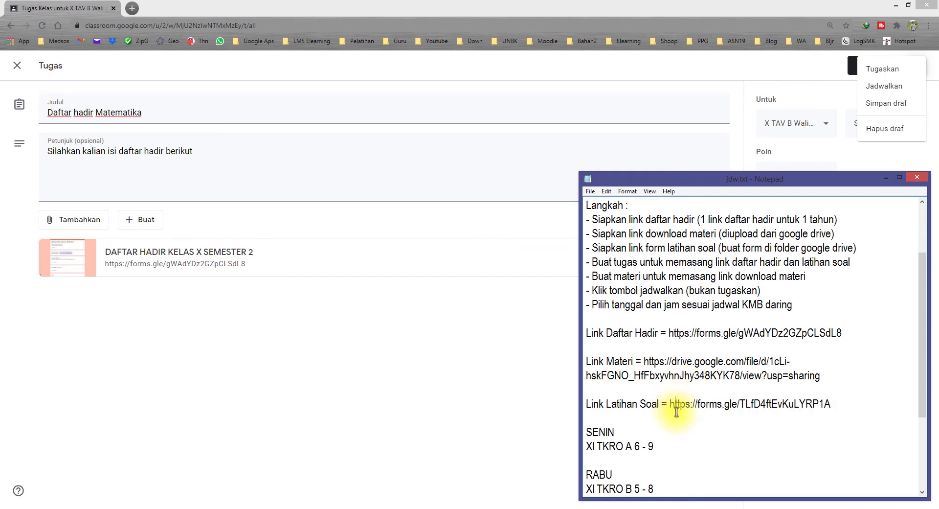
{"action": "scroll", "coordinate": [662, 410], "scroll_direction": "down", "scroll_amount": 3}
{"action": "left_click_drag", "start_coordinate": [658, 446], "coordinate": [594, 404]}
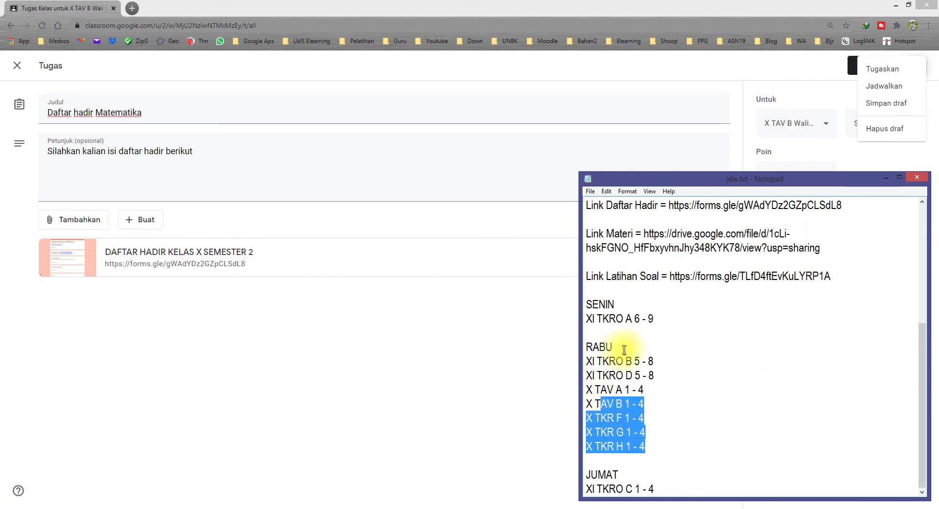
{"action": "left_click_drag", "start_coordinate": [613, 347], "coordinate": [588, 347]}
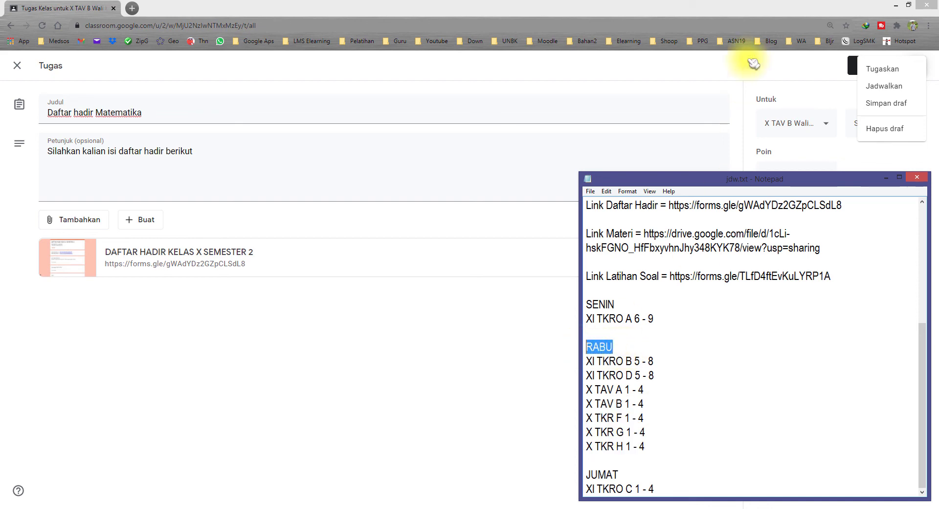
{"action": "left_click", "coordinate": [726, 6]}
Schedule the reused attendance assignment for 17 Feb at 07.00
{"action": "left_click", "coordinate": [898, 87]}
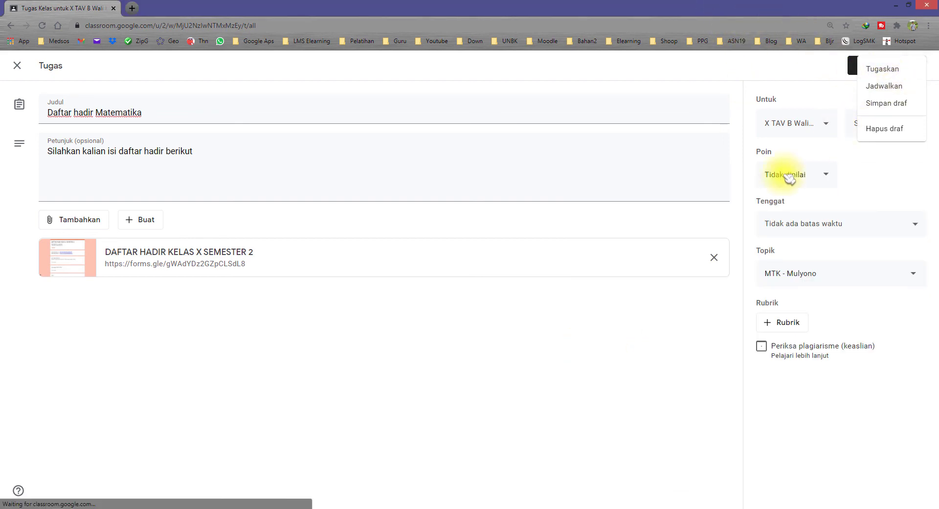
{"action": "left_click", "coordinate": [472, 266]}
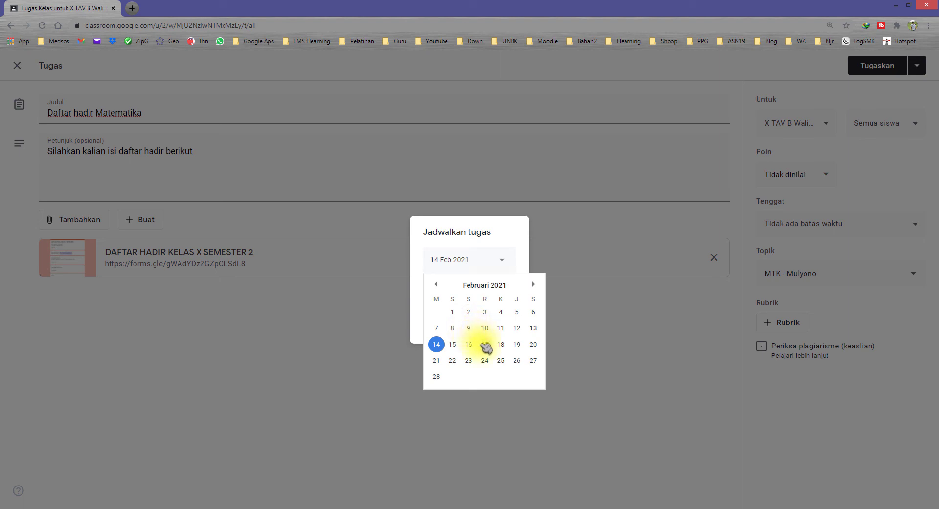
{"action": "left_click", "coordinate": [485, 344]}
{"action": "left_click", "coordinate": [511, 330]}
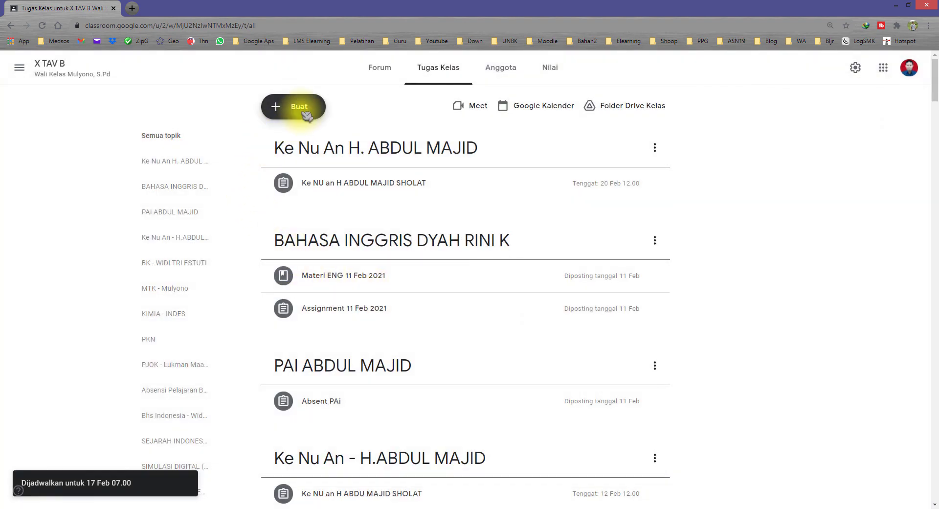
{"action": "left_click", "coordinate": [305, 112]}
Reuse X TAV A's Materi Matematika post in X TAV B
{"action": "left_click", "coordinate": [324, 246]}
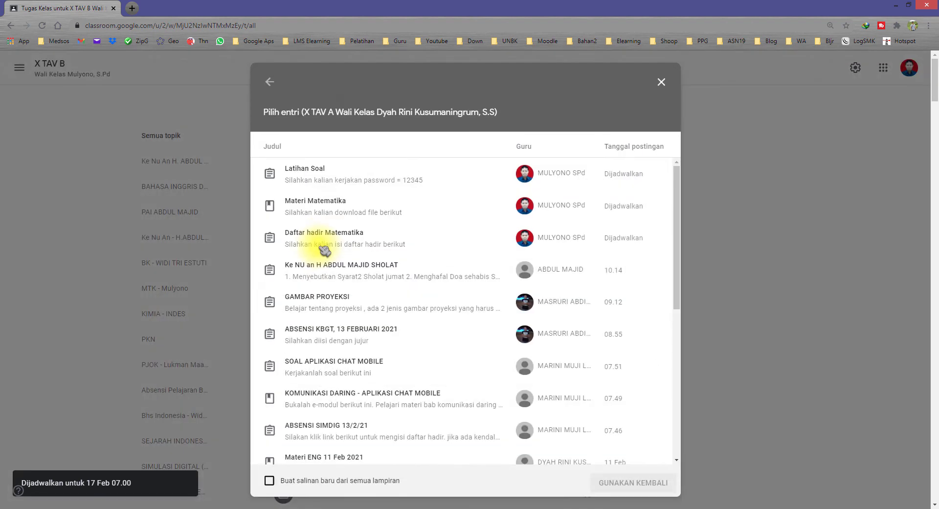
{"action": "left_click", "coordinate": [372, 207]}
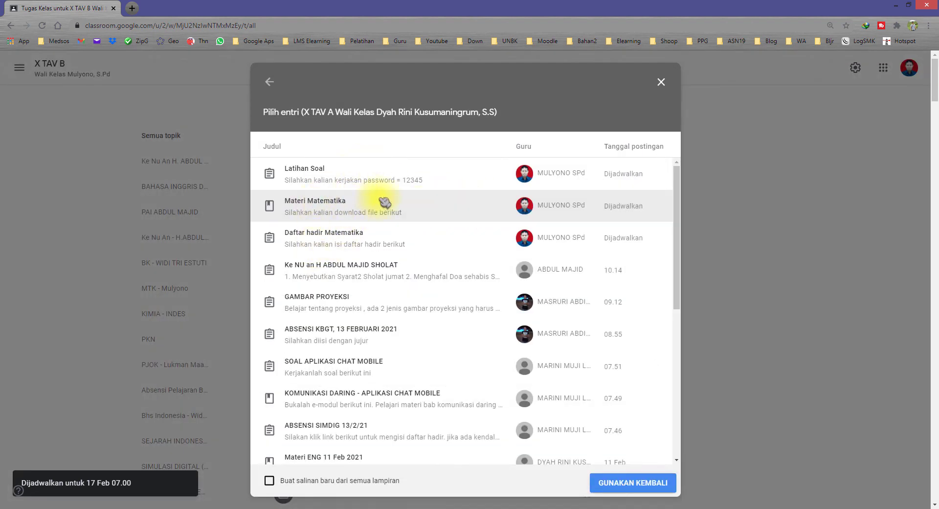
{"action": "left_click", "coordinate": [611, 483]}
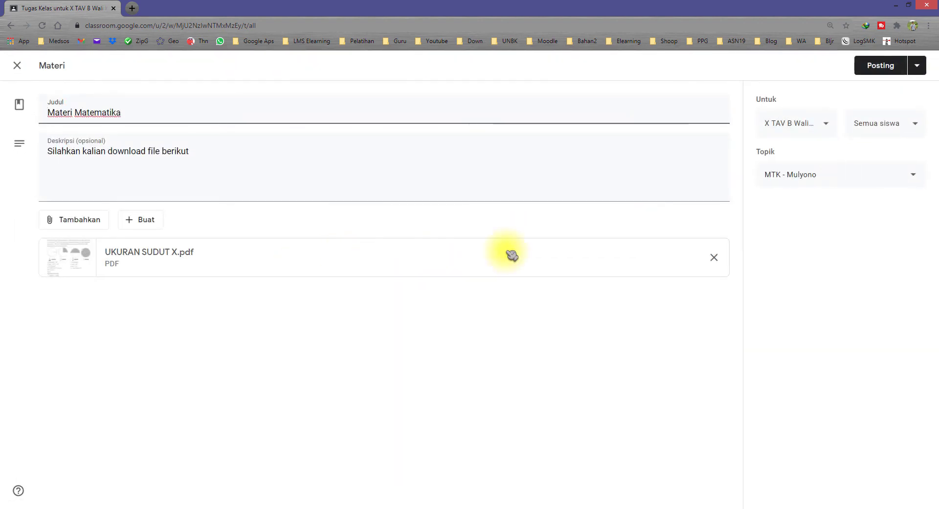
Schedule the Materi Matematika post to publish on 17 Feb 2021 at 07.00
{"action": "left_click", "coordinate": [923, 71]}
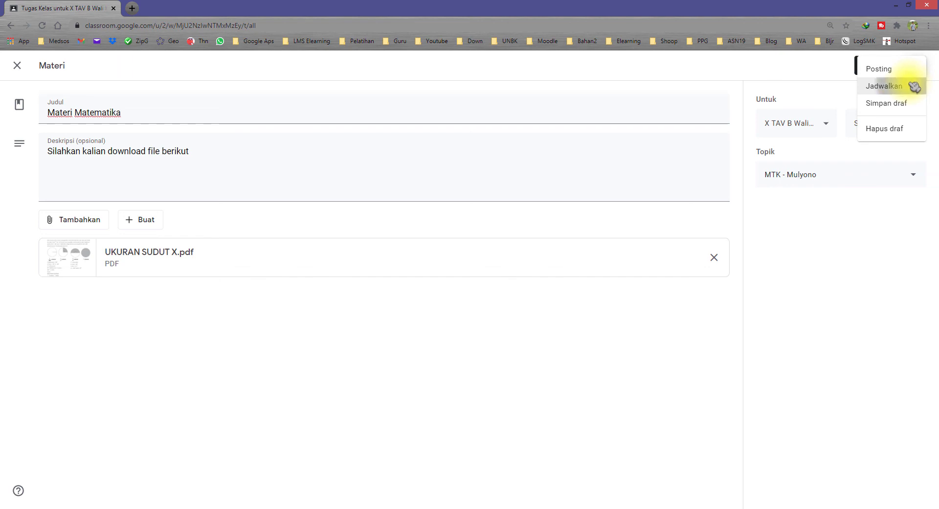
{"action": "left_click", "coordinate": [914, 87]}
{"action": "left_click", "coordinate": [467, 259]}
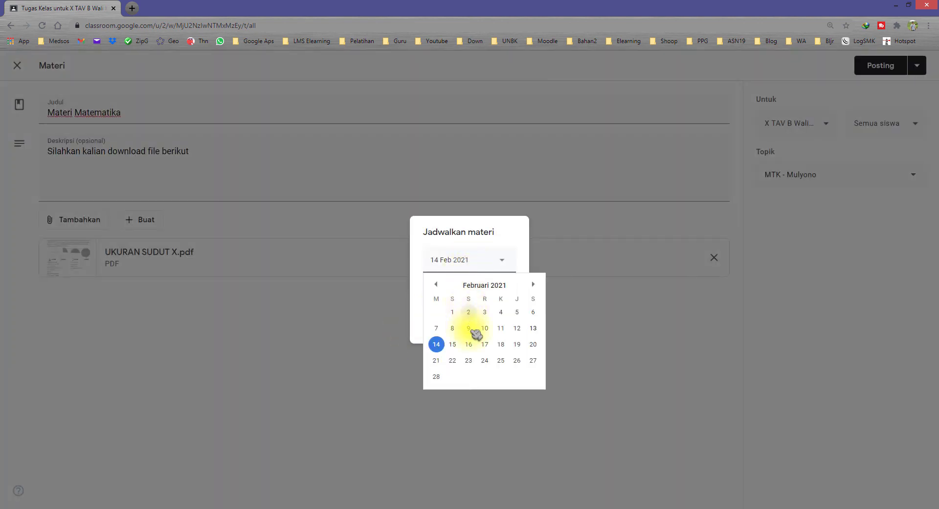
{"action": "left_click", "coordinate": [484, 345]}
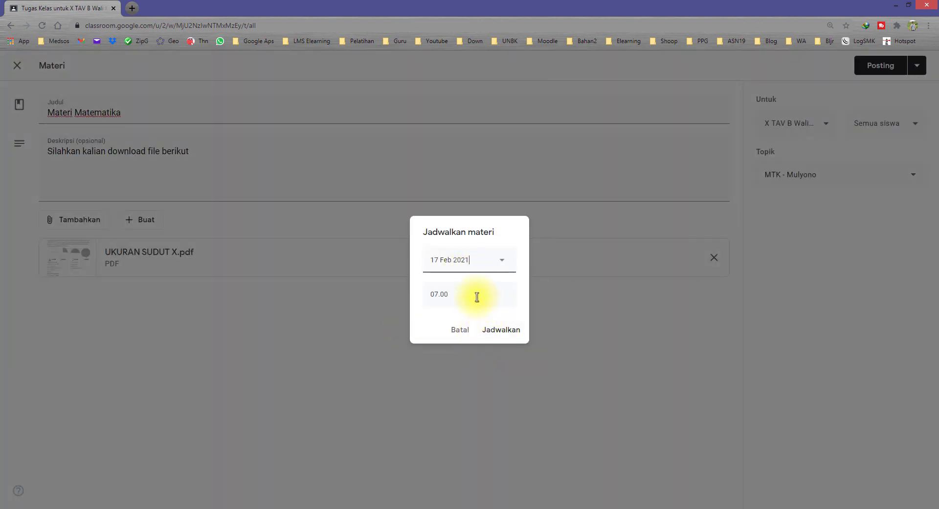
{"action": "left_click", "coordinate": [501, 331]}
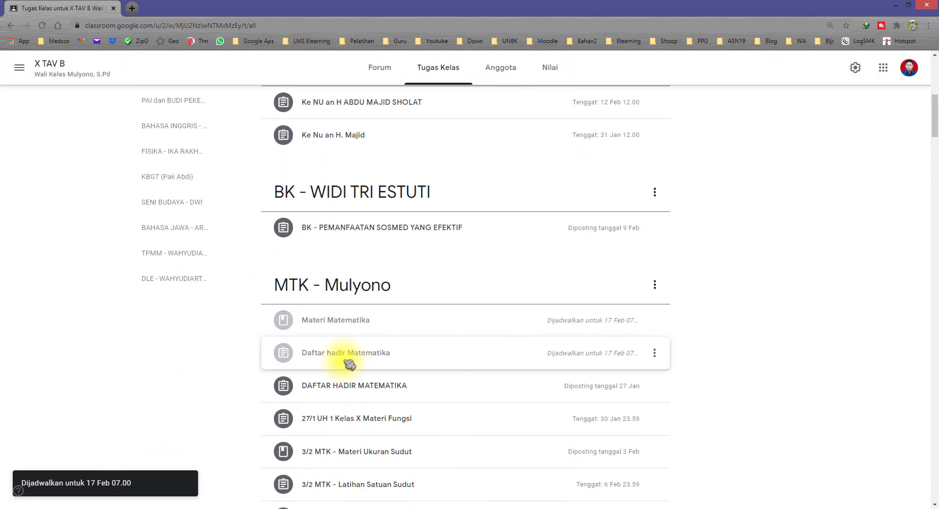
Move Materi Matematika below Daftar hadir Matematika and reuse X TAV A's Latihan Soal
{"action": "left_click_drag", "start_coordinate": [338, 323], "coordinate": [372, 362]}
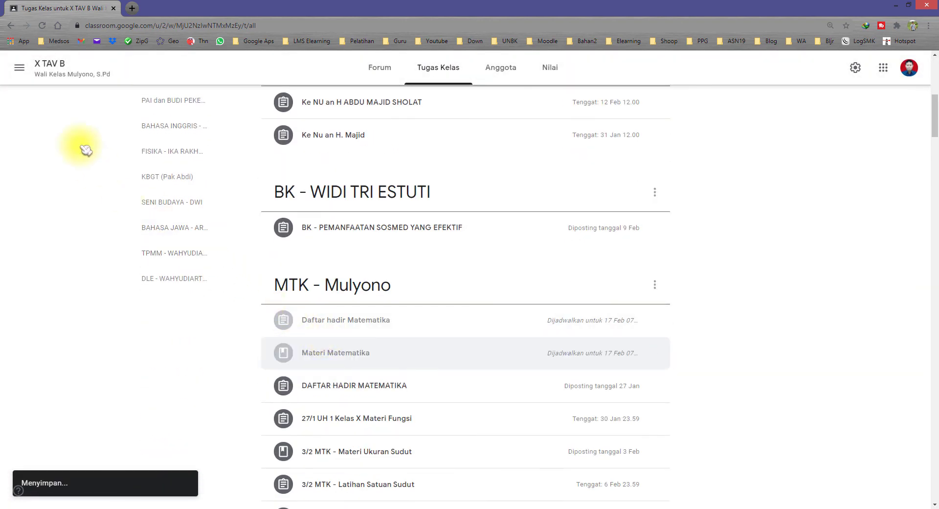
{"action": "scroll", "coordinate": [361, 194], "scroll_direction": "up", "scroll_amount": 8}
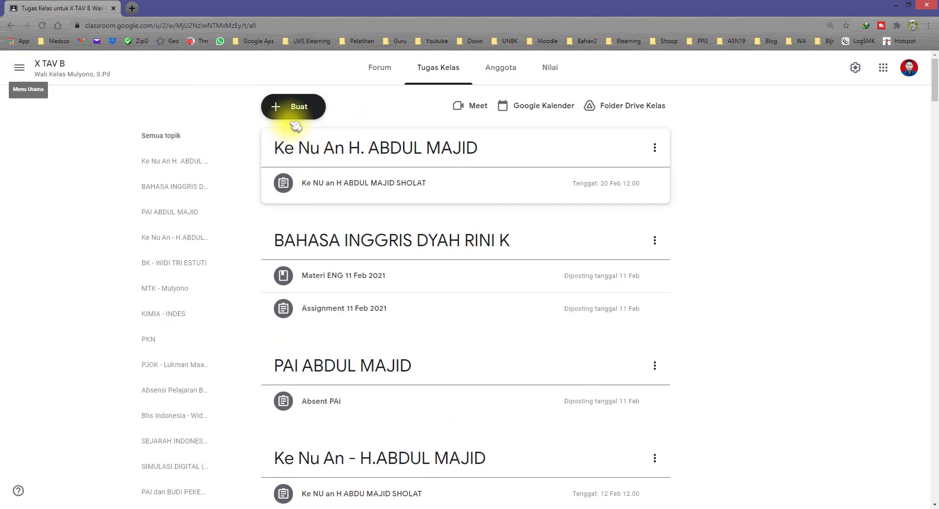
{"action": "left_click", "coordinate": [301, 110]}
{"action": "left_click", "coordinate": [281, 243]}
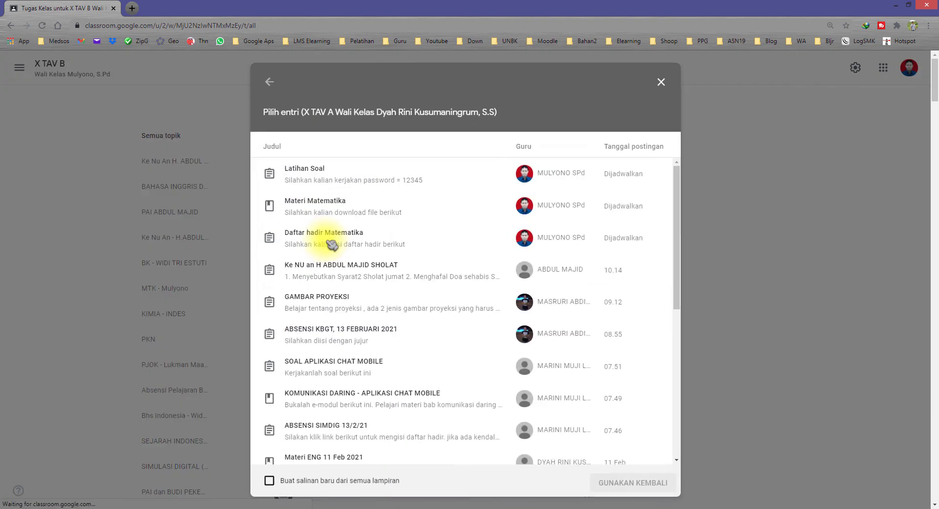
{"action": "left_click", "coordinate": [367, 182]}
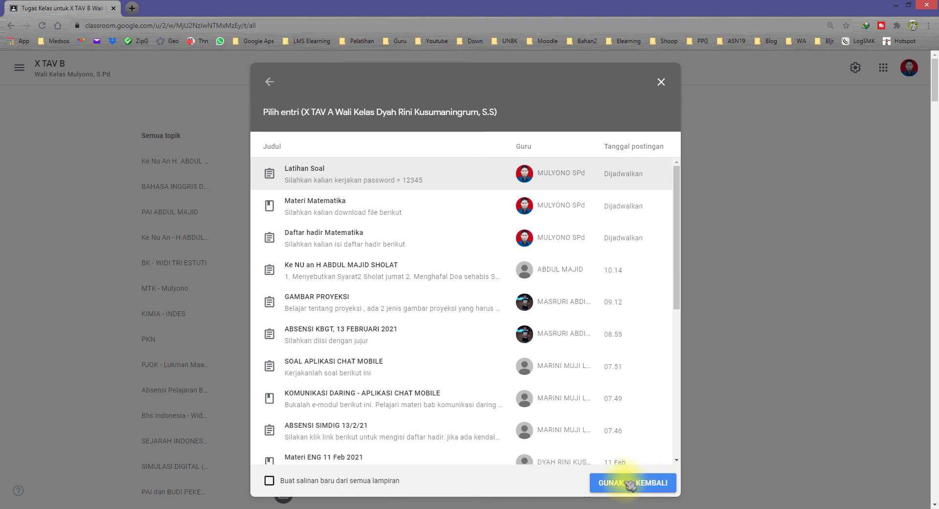
{"action": "left_click", "coordinate": [655, 483]}
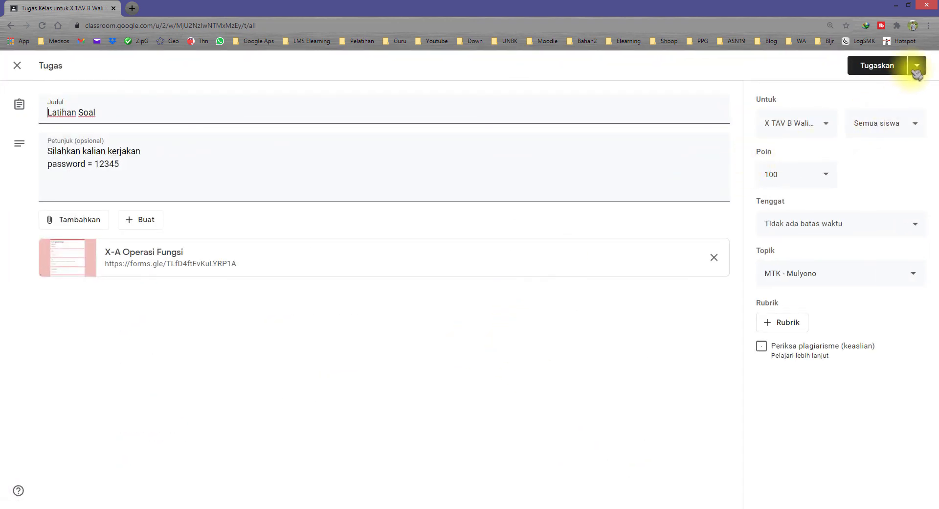
Schedule the reused Latihan Soal for 17 Feb 2021 at 07.00
{"action": "left_click", "coordinate": [916, 71]}
{"action": "left_click", "coordinate": [896, 88]}
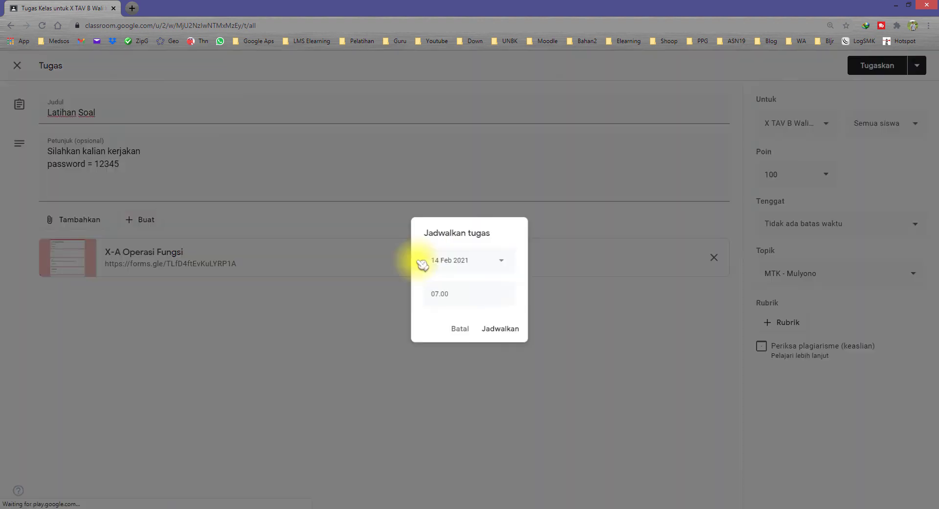
{"action": "left_click", "coordinate": [466, 264]}
{"action": "left_click", "coordinate": [485, 344]}
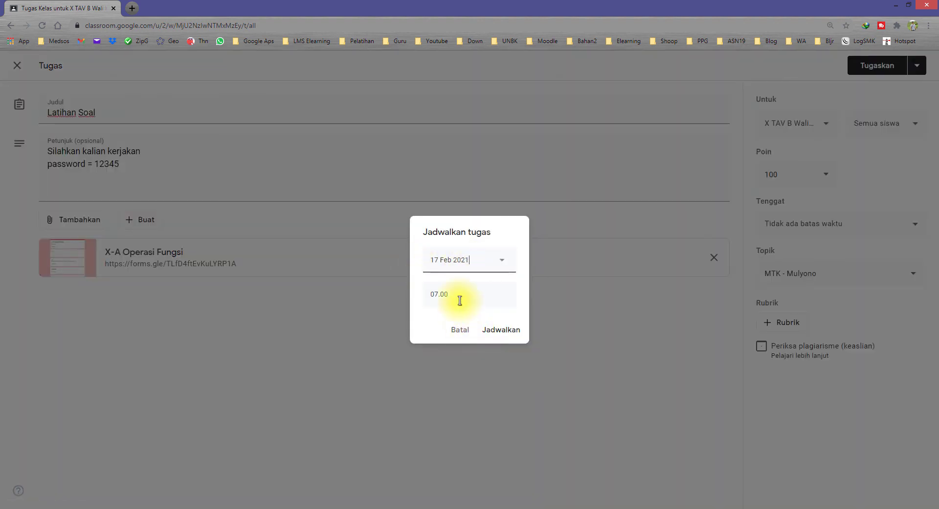
{"action": "left_click", "coordinate": [495, 332]}
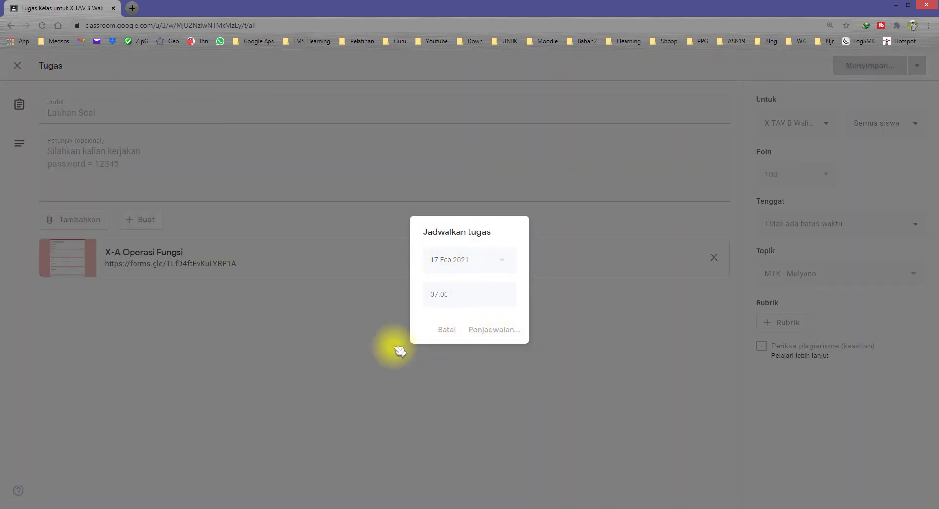
{"action": "scroll", "coordinate": [399, 350], "scroll_direction": "down", "scroll_amount": 10}
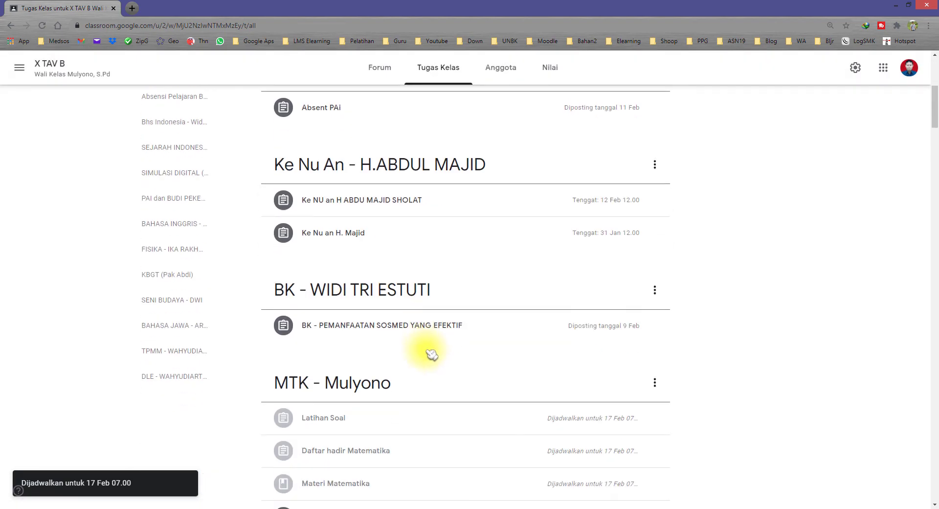
Move Latihan Soal below Materi Matematika in MTK - Mulyono, then expand Daftar hadir Matematika
{"action": "left_click_drag", "start_coordinate": [352, 283], "coordinate": [361, 339]}
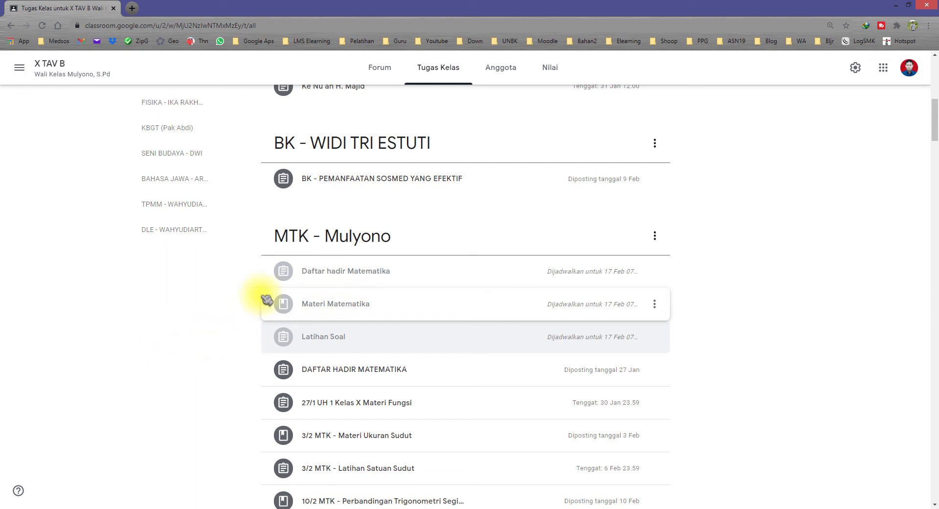
{"action": "left_click", "coordinate": [384, 283]}
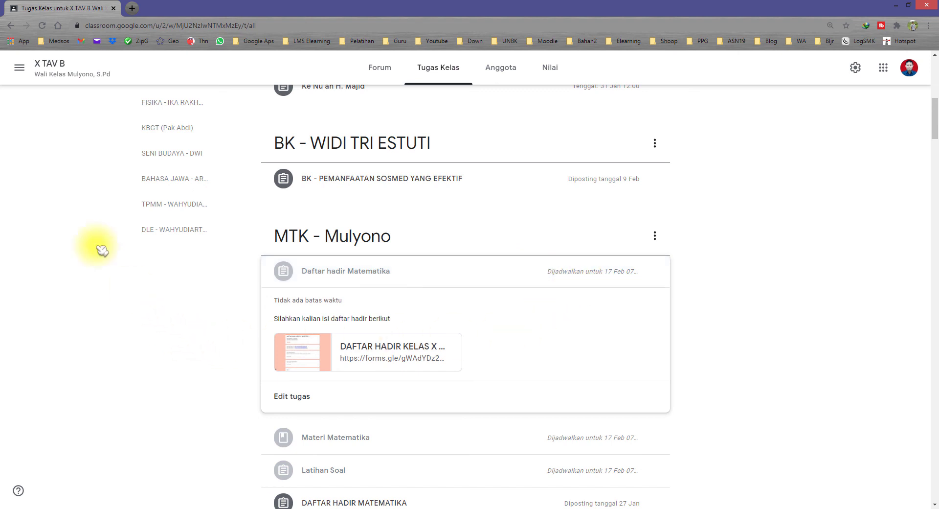
{"action": "left_click", "coordinate": [19, 67]}
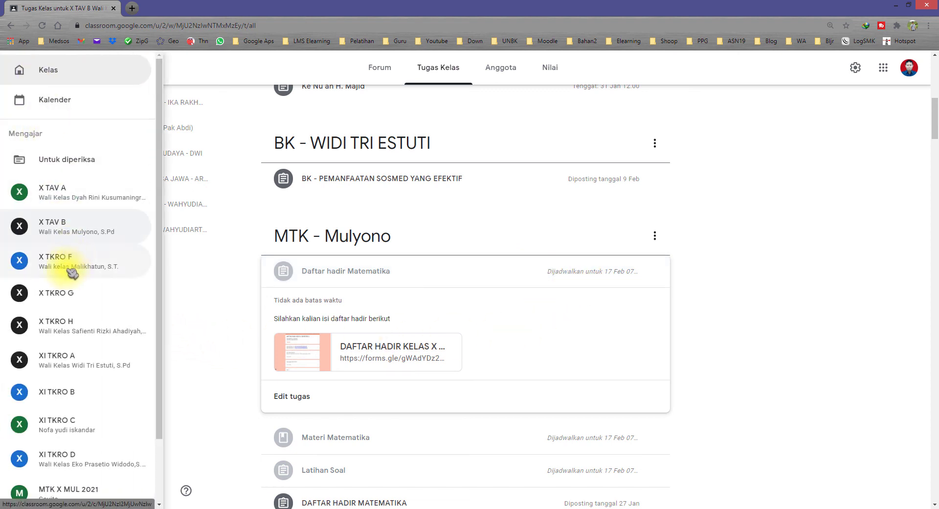
Open X TKRO F's Tugas Kelas and browse reusable posts without reusing any
{"action": "left_click", "coordinate": [74, 262]}
{"action": "left_click", "coordinate": [427, 68]}
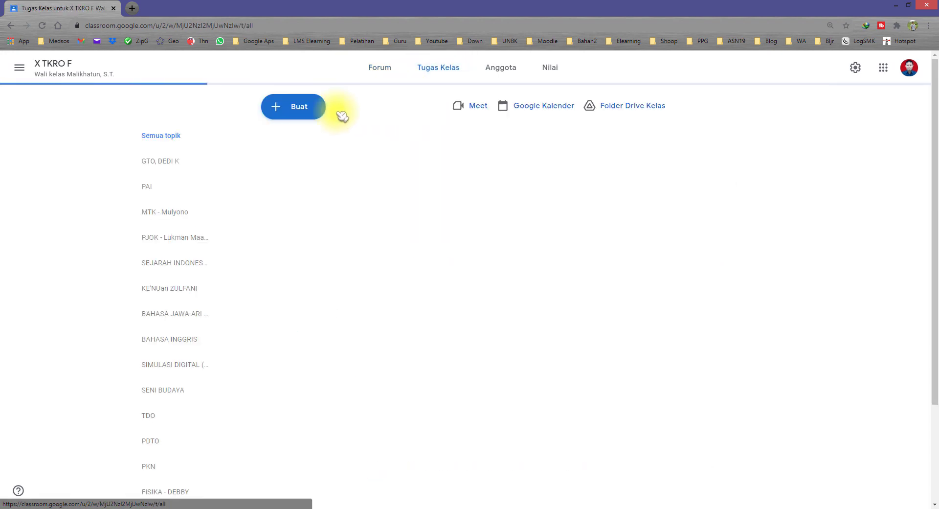
{"action": "left_click", "coordinate": [294, 114]}
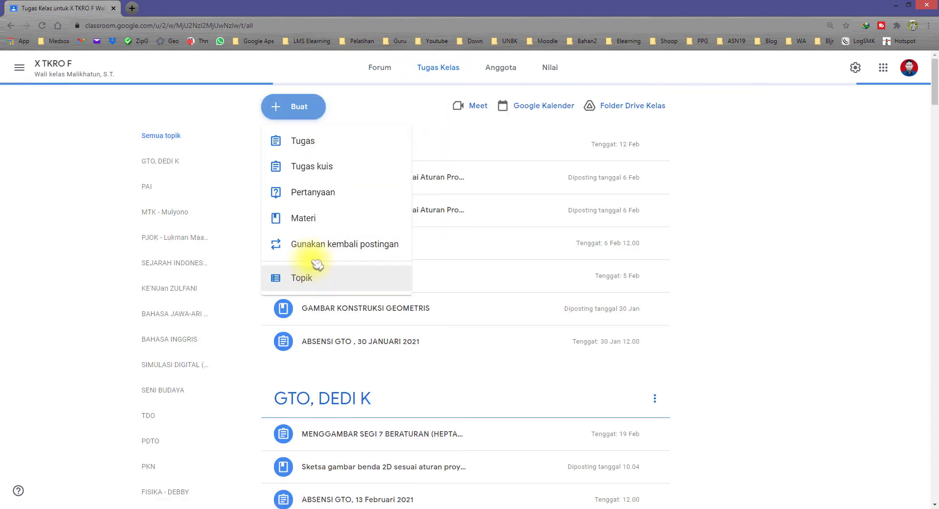
{"action": "left_click", "coordinate": [323, 248]}
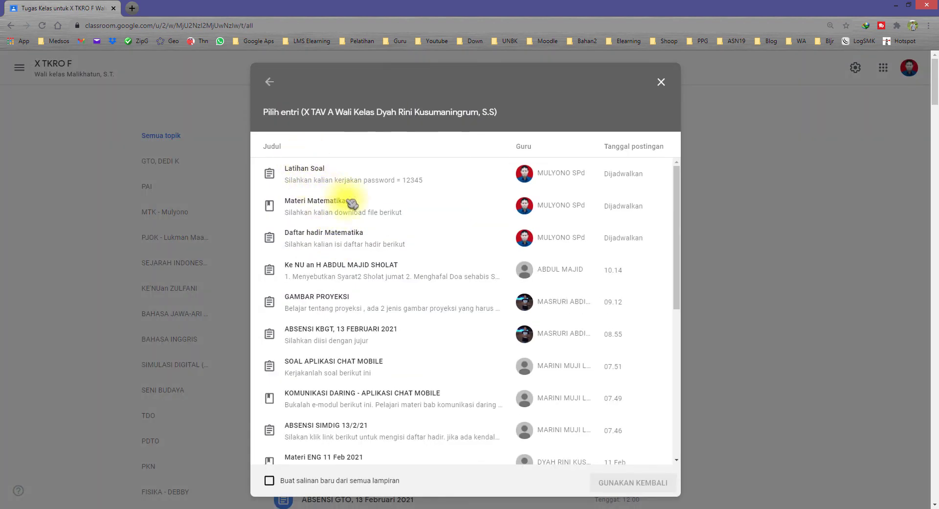
{"action": "left_click", "coordinate": [443, 240]}
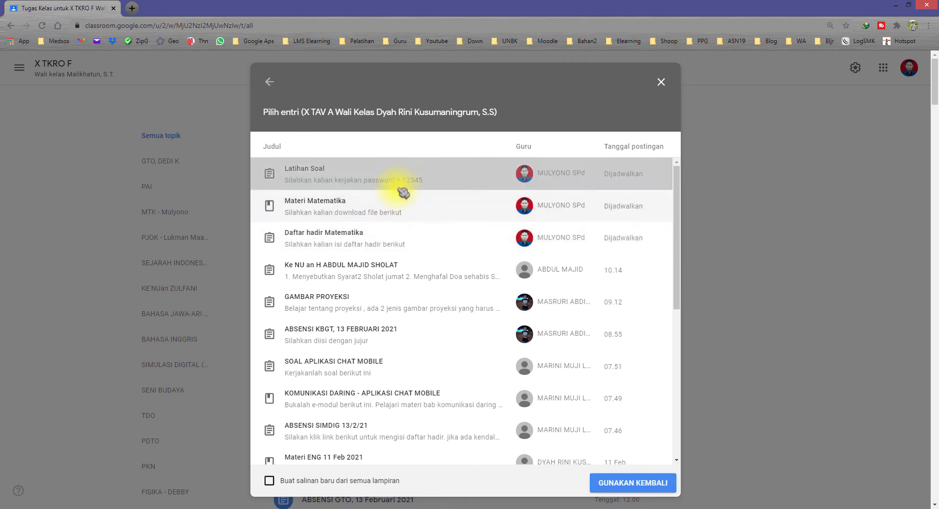
{"action": "left_click", "coordinate": [383, 241]}
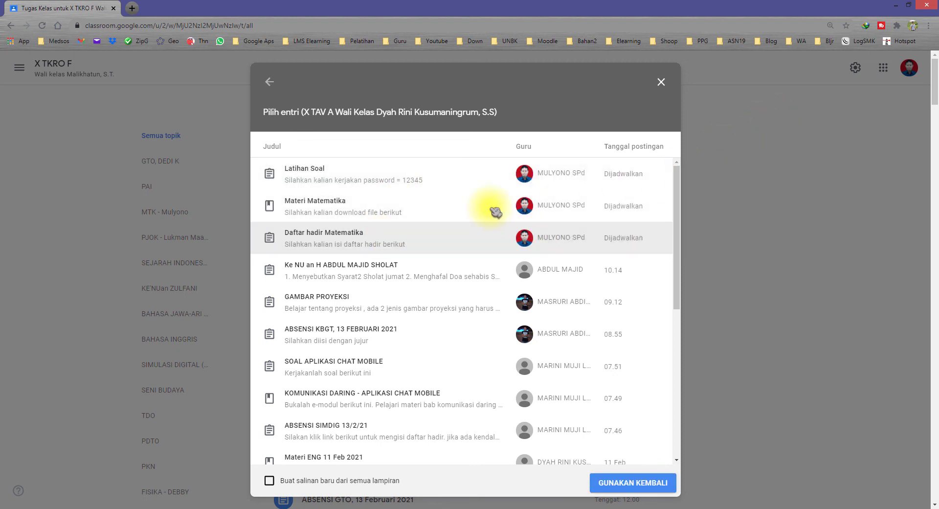
{"action": "left_click", "coordinate": [661, 83]}
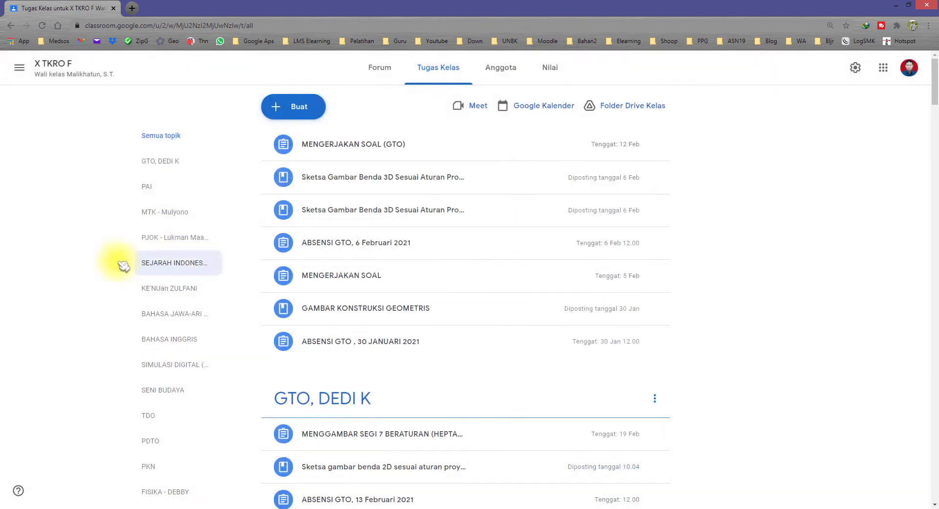
Visit X TAV A, then return to the Kelas home page listing every class card
{"action": "left_click", "coordinate": [19, 67]}
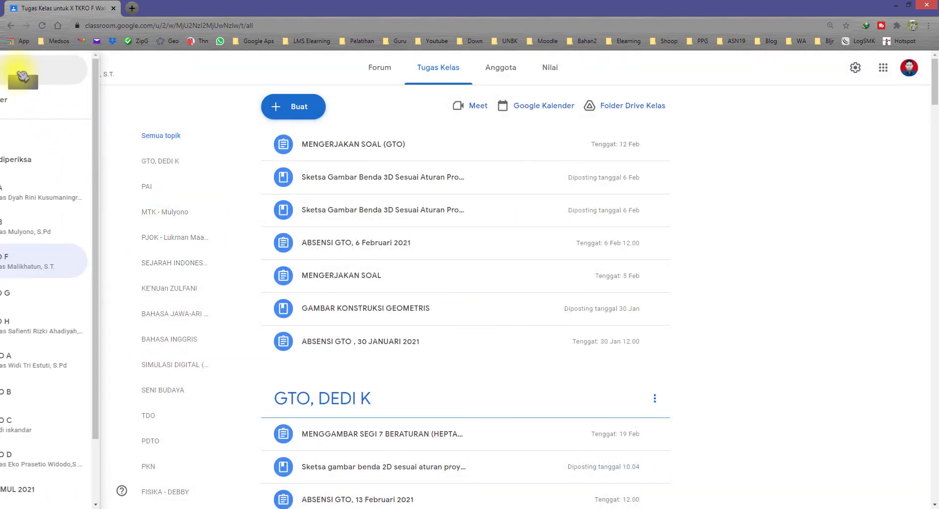
{"action": "left_click", "coordinate": [49, 191]}
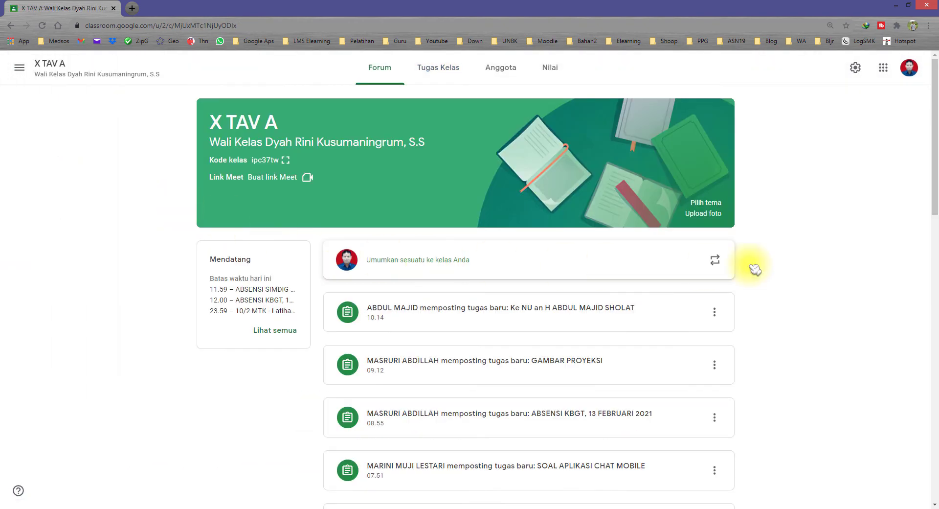
{"action": "left_click", "coordinate": [19, 67]}
{"action": "left_click", "coordinate": [57, 73]}
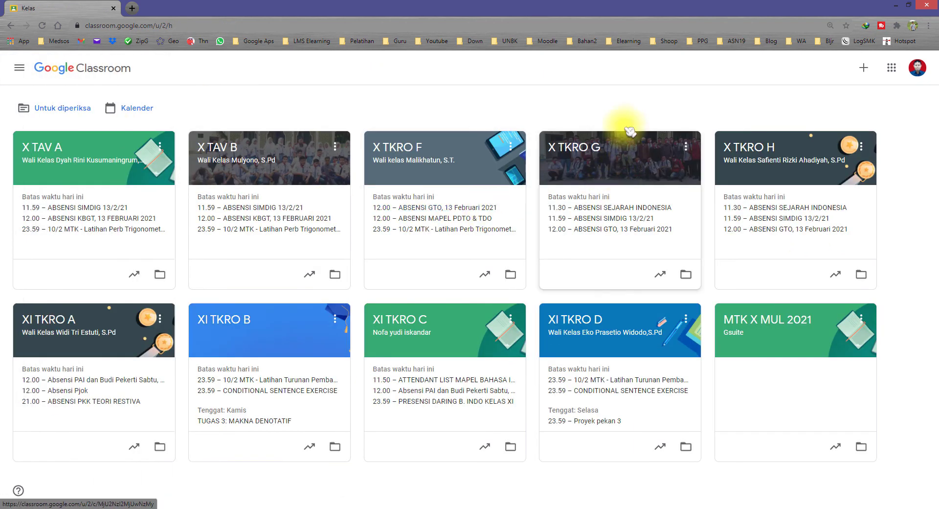